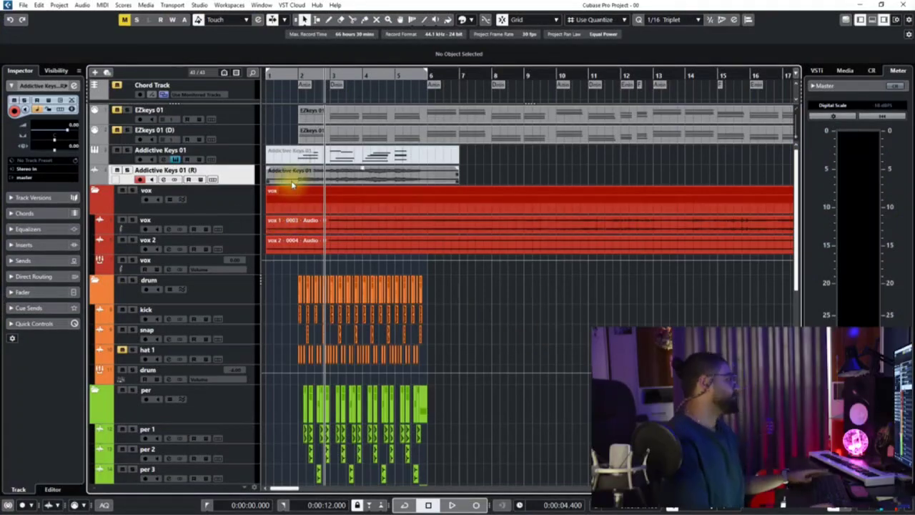
# Step: Play back the arrangement from just before bar 2 and listen through bar 5
pyautogui.press('h')
pyautogui.press('h')
pyautogui.press('h')
pyautogui.click(367, 74)
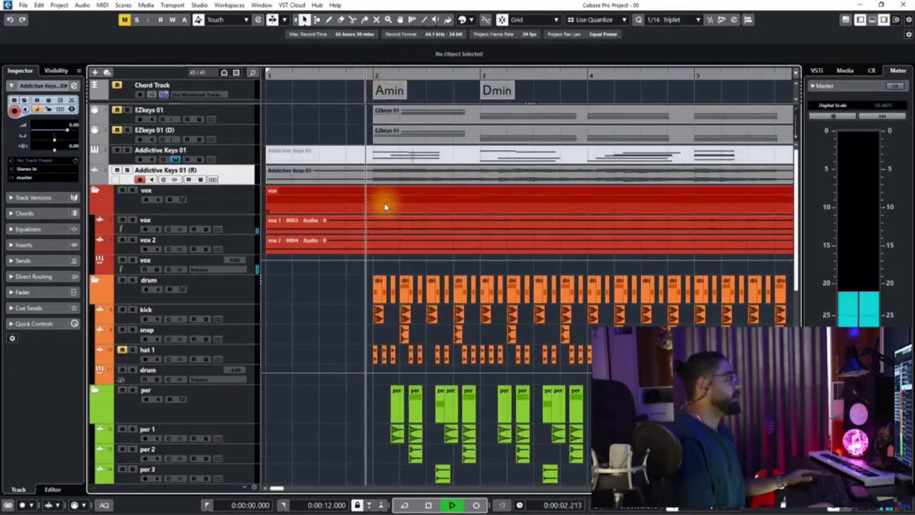
pyautogui.press('space')
pyautogui.press('g')
pyautogui.press('g')
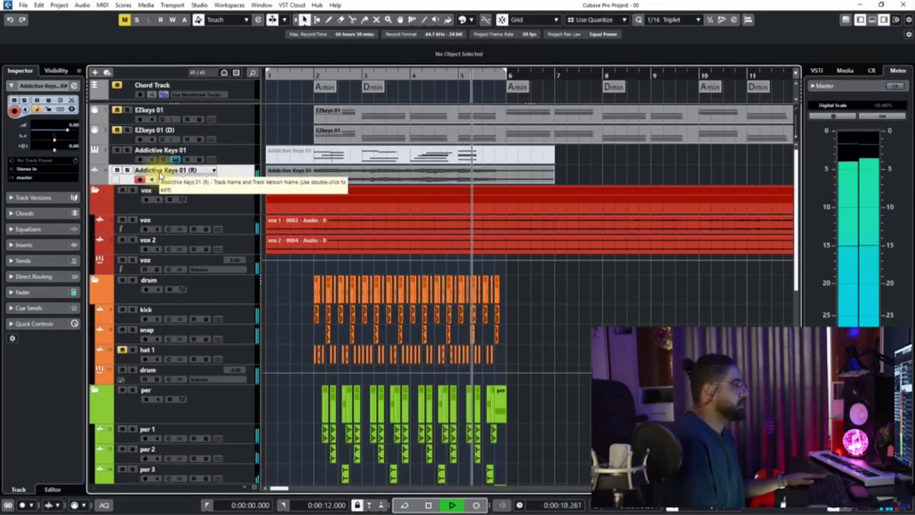
pyautogui.press('space')
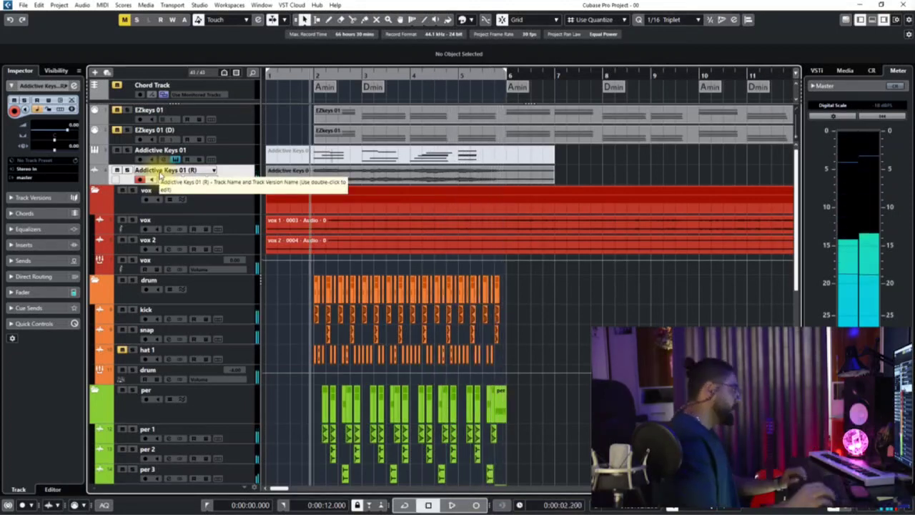
# Step: Rename the Addictive Keys 01 (R) track as ep 1 and route its output to the piano & ep group
pyautogui.doubleClick(159, 172)
pyautogui.write('pp n')
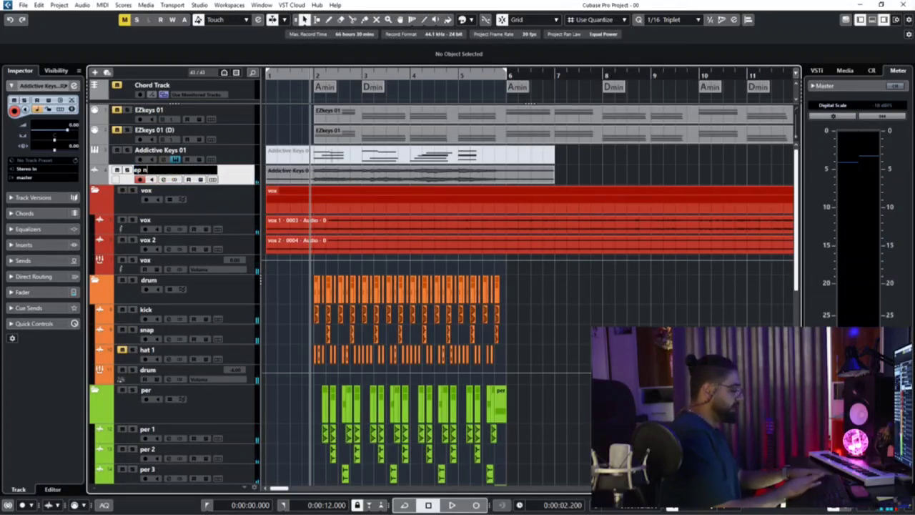
pyautogui.write('1')
pyautogui.press('Return')
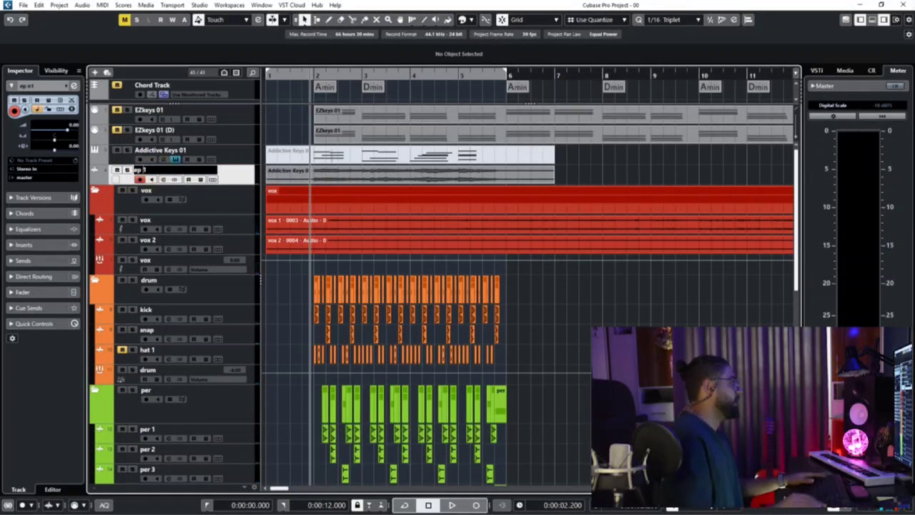
pyautogui.click(35, 177)
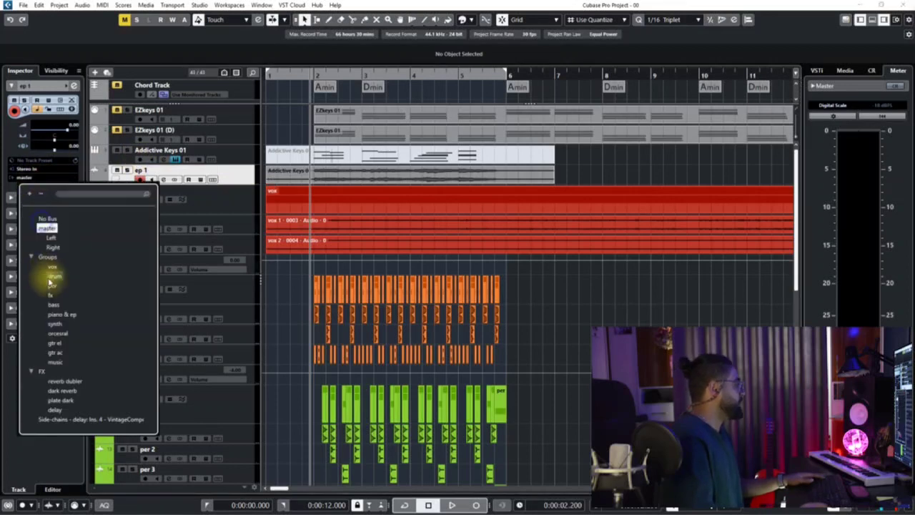
pyautogui.click(62, 315)
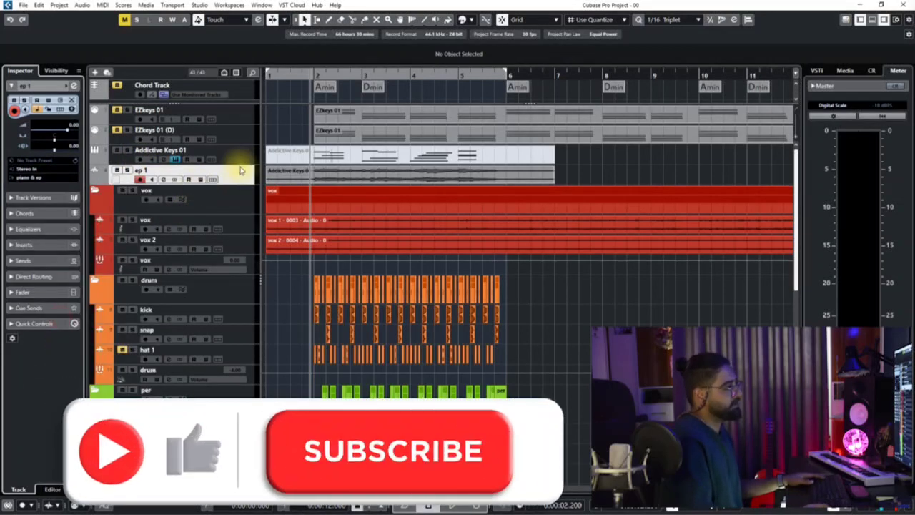
# Step: Move the ep 1 track into the piano & ep folder, above its group channel, and colour it violet-blue to match
pyautogui.scroll(-5, 530, 250)
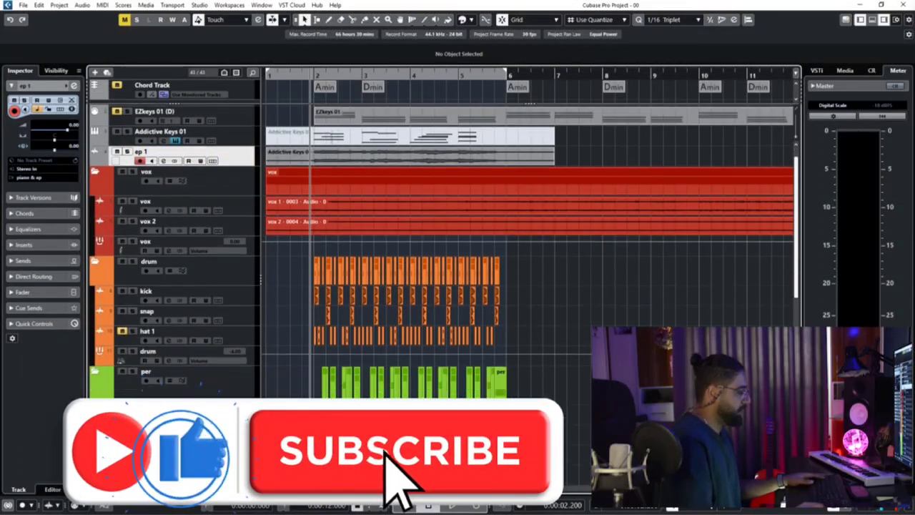
pyautogui.scroll(-5, 202, 322)
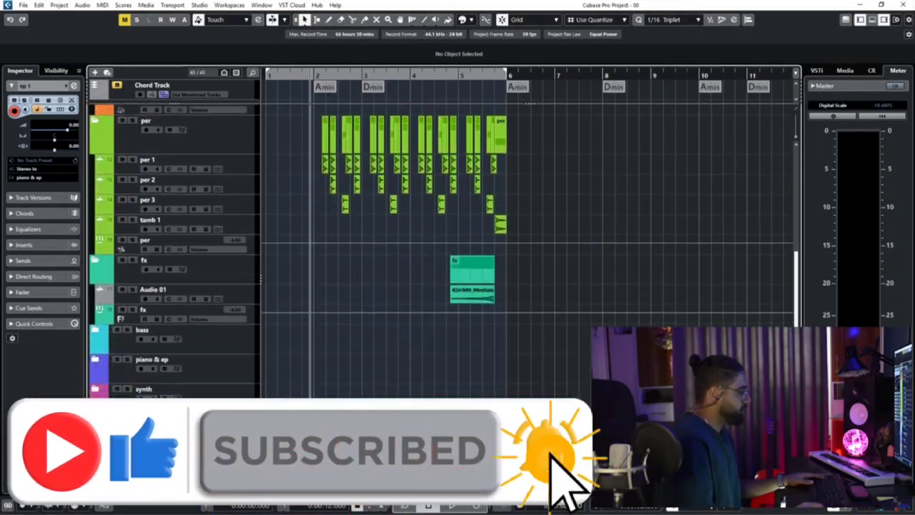
pyautogui.moveTo(201, 351); pyautogui.dragTo(200, 351)
pyautogui.click(95, 323)
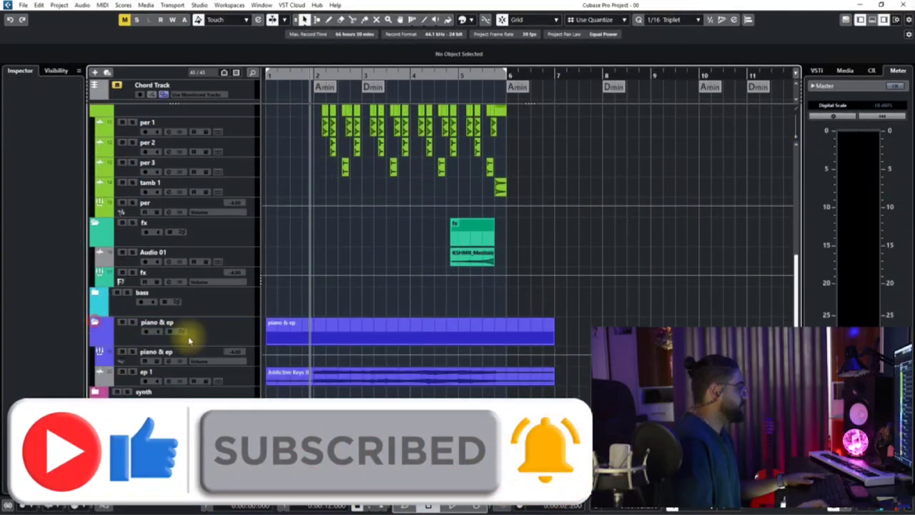
pyautogui.click(251, 372)
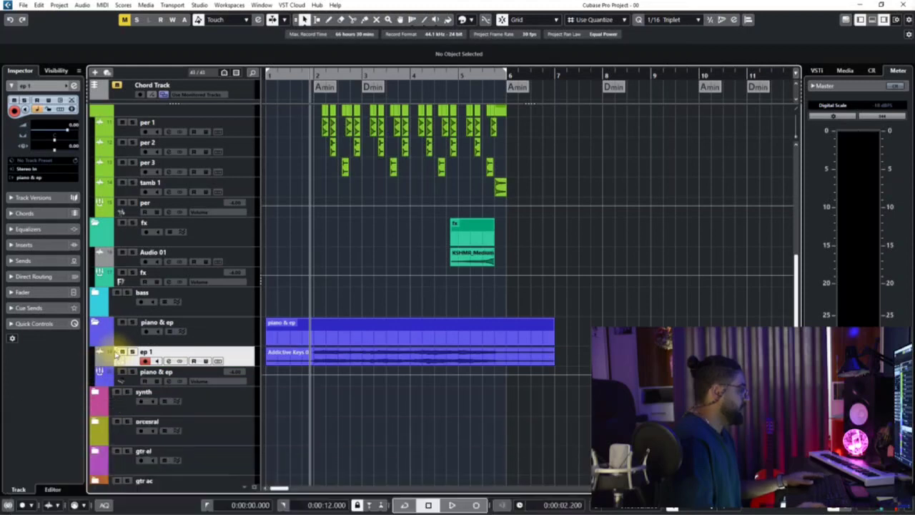
pyautogui.click(105, 351)
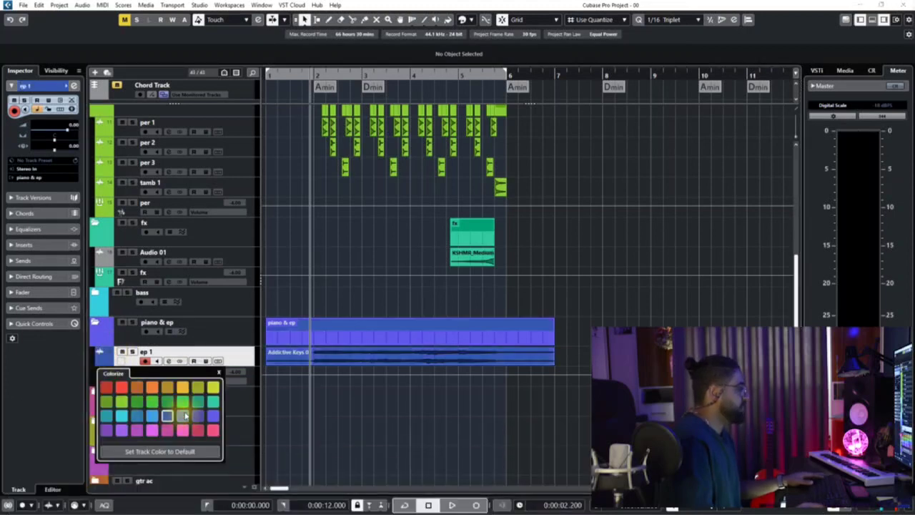
pyautogui.click(415, 433)
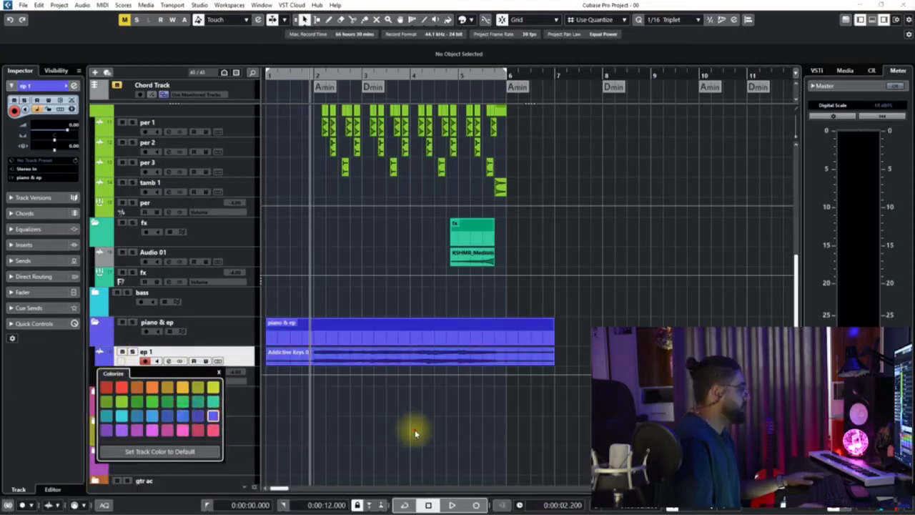
# Step: Colour the Audio 01 track in the fx folder turquoise and rename it fx 1
pyautogui.click(111, 257)
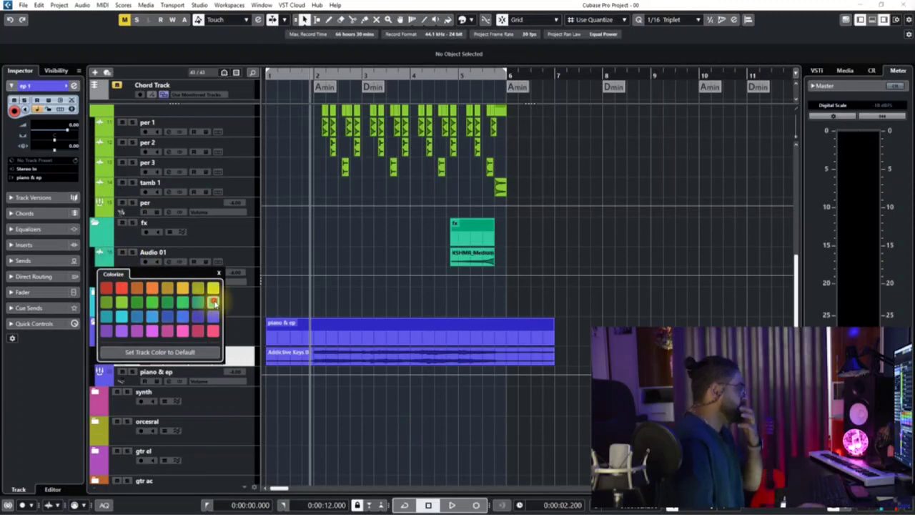
pyautogui.click(300, 267)
pyautogui.click(183, 255)
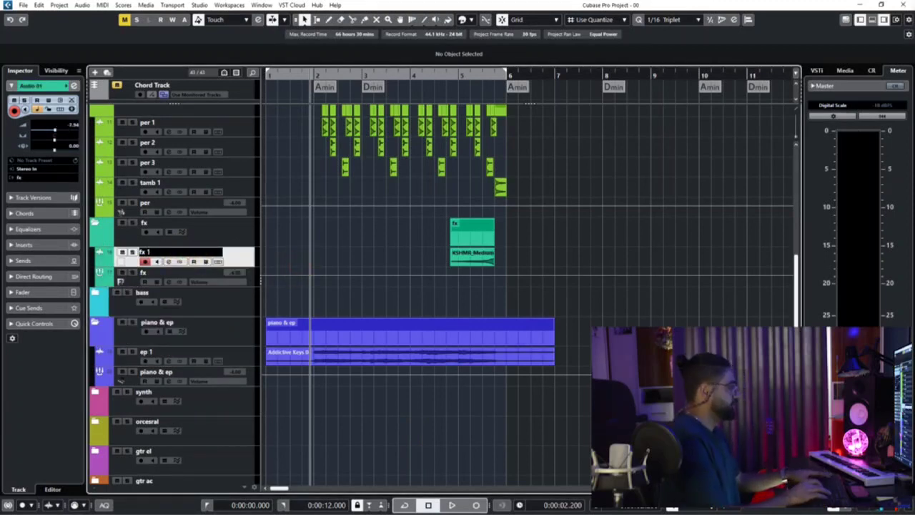
# Step: Lower the ep 1 track's volume to -5.45 during playback
pyautogui.press('space')
pyautogui.click(243, 358)
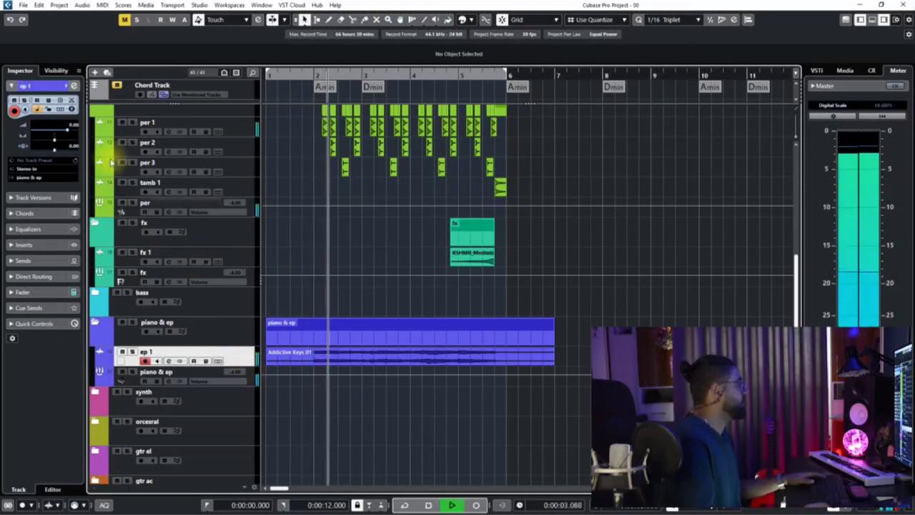
pyautogui.moveTo(72, 138); pyautogui.dragTo(61, 134)
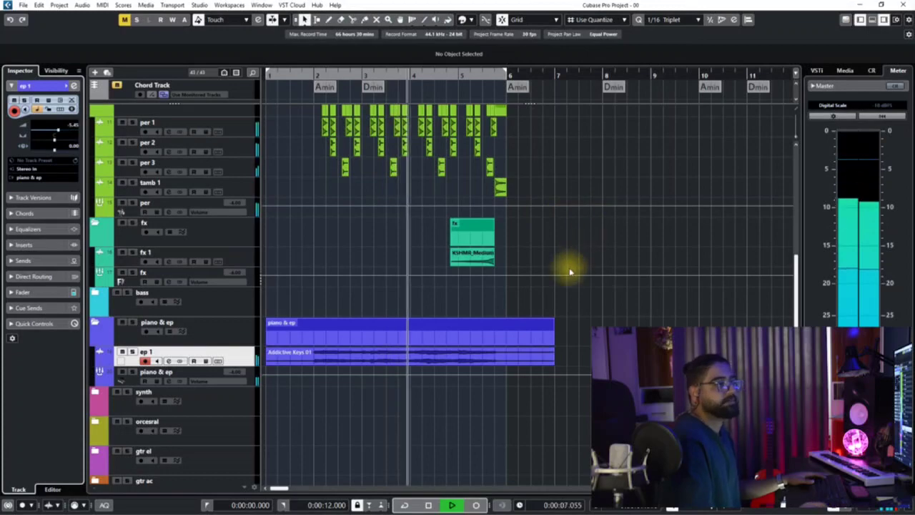
# Step: Split the ep 1 audio event at 5.4.1 and delete the part after the cut
pyautogui.scroll(5, 393, 286)
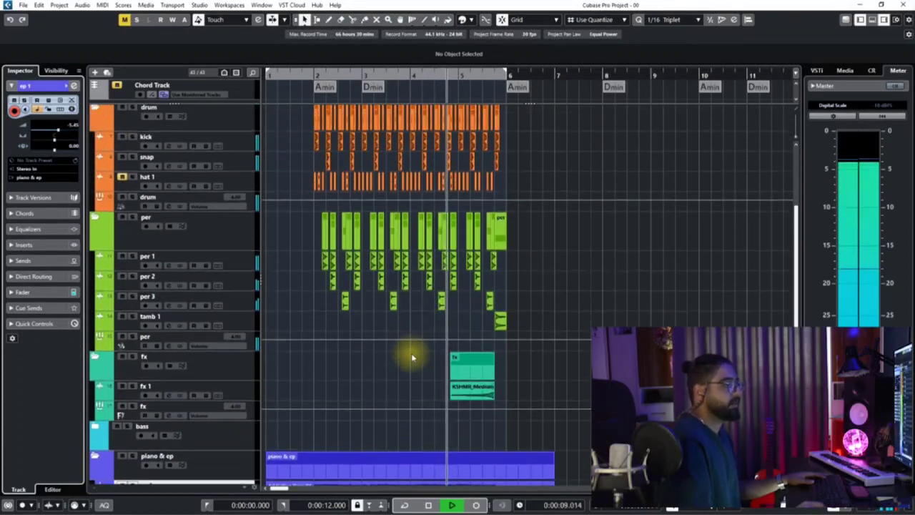
pyautogui.scroll(2, 410, 255)
pyautogui.scroll(-5, 429, 300)
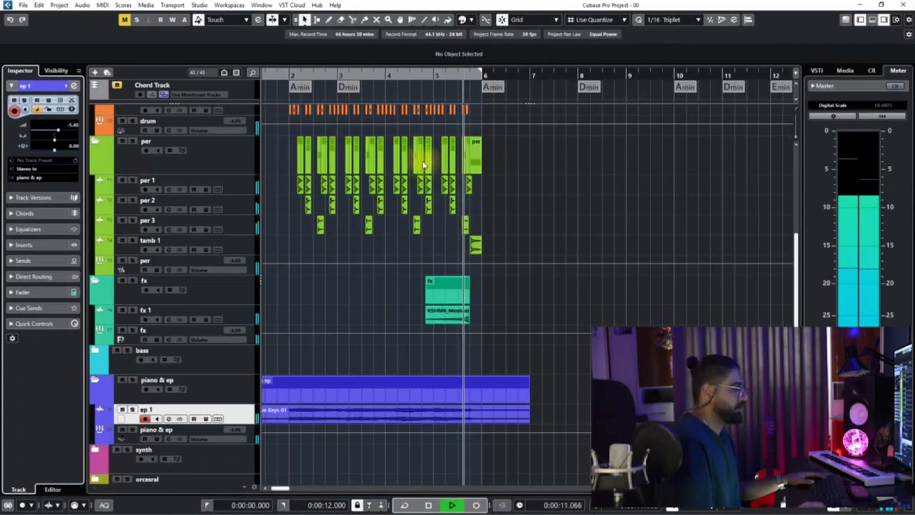
pyautogui.press('h')
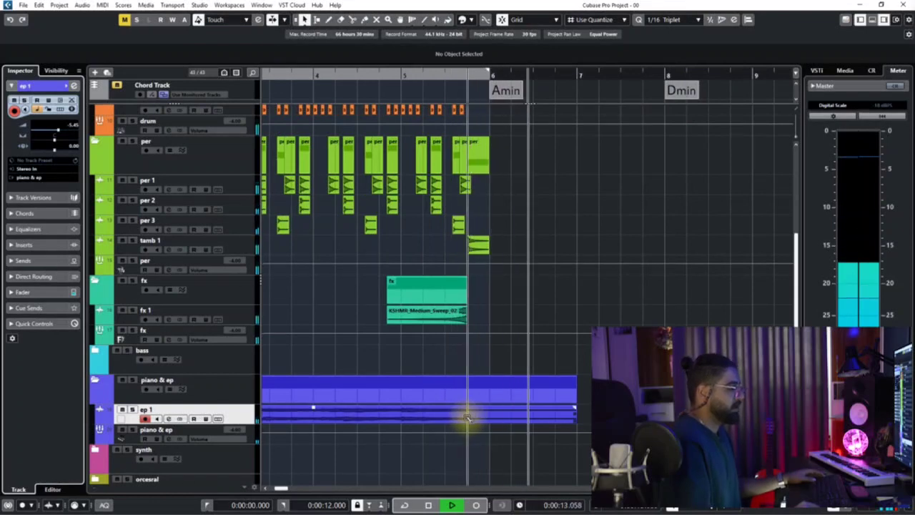
pyautogui.keyDown('alt'); pyautogui.click(468, 417); pyautogui.keyUp('alt')
pyautogui.press('space')
pyautogui.press('Delete')
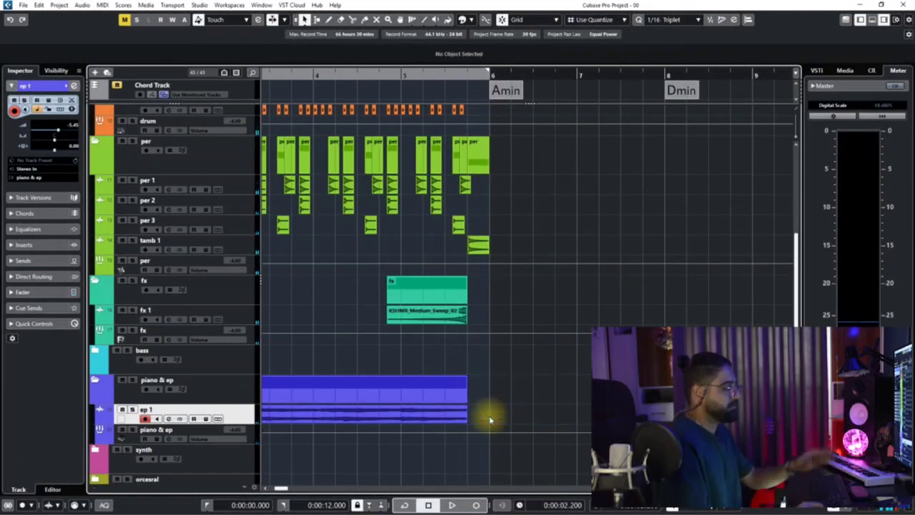
# Step: Check the fade settings of the shortened ep 1 event and listen to the arrangement through bar 5
pyautogui.click(463, 411)
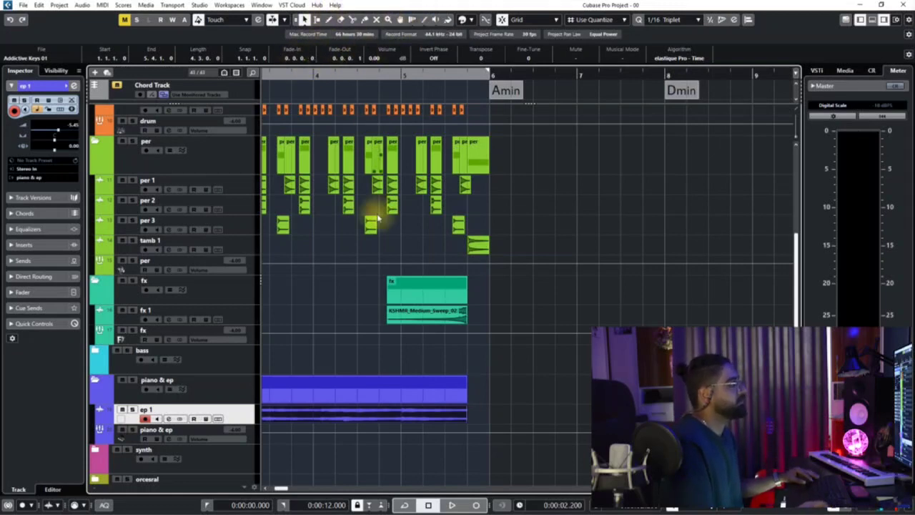
pyautogui.click(445, 418)
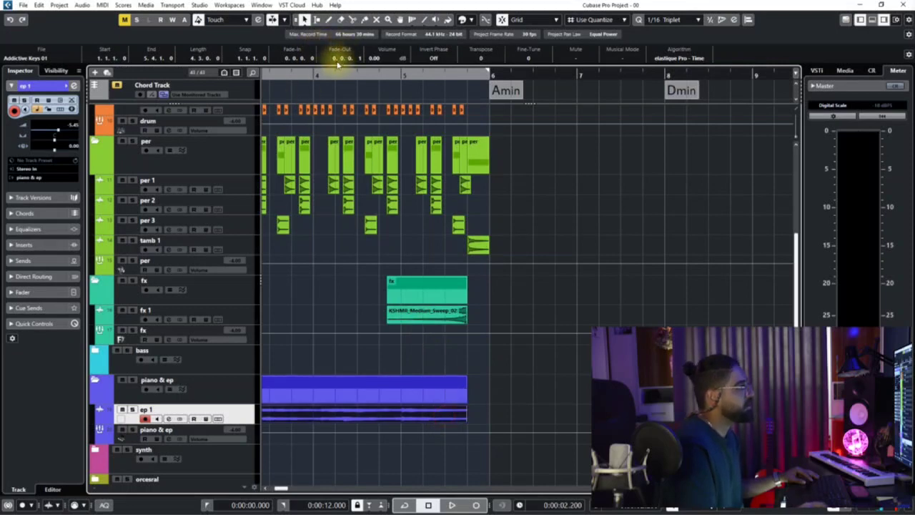
pyautogui.click(513, 341)
pyautogui.press('space')
pyautogui.press('g')
pyautogui.press('g')
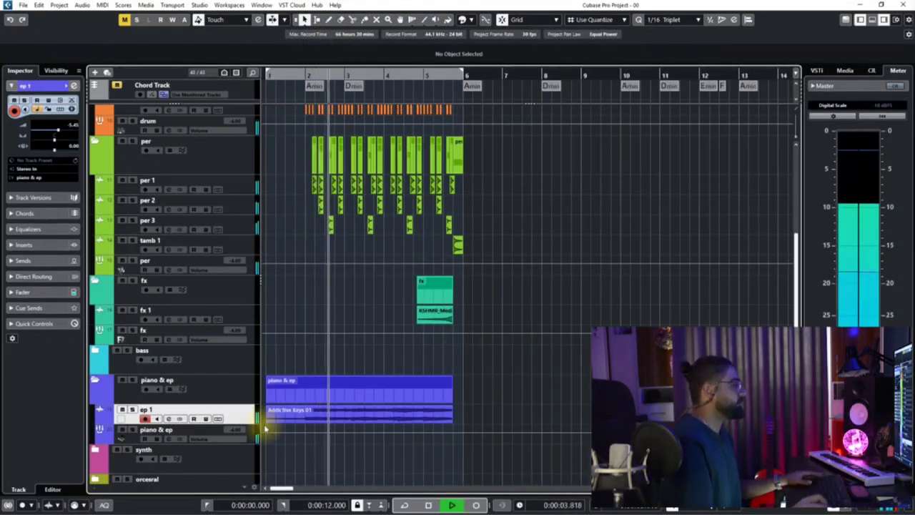
pyautogui.scroll(5, 348, 296)
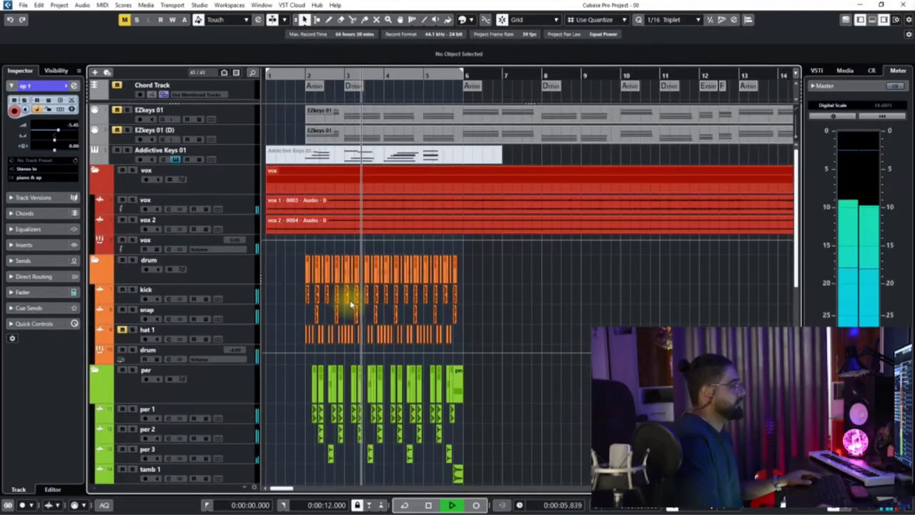
pyautogui.press('h')
pyautogui.press('h')
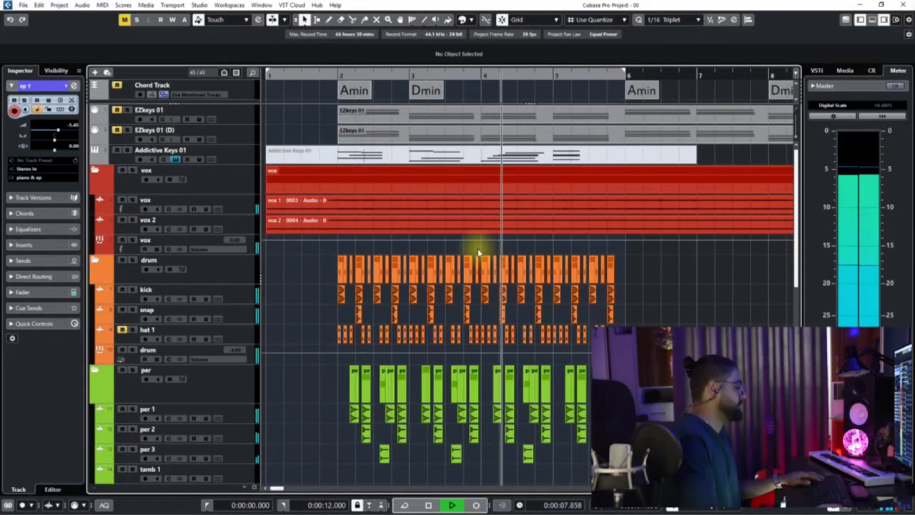
pyautogui.hscroll(1, 475, 260)
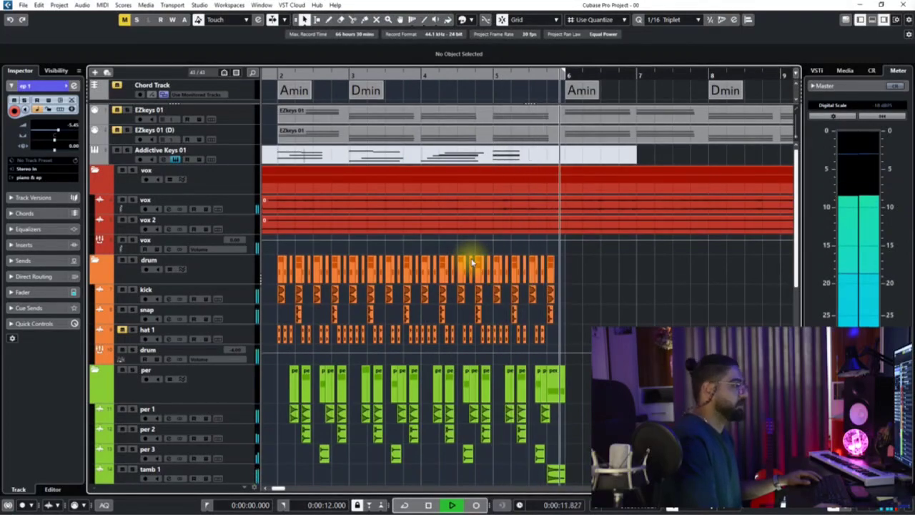
pyautogui.press('g')
pyautogui.press('g')
# Step: Replay the arrangement and compare the mix with the hat 1 track unmuted and muted
pyautogui.press('space')
pyautogui.press('space')
pyautogui.press('h')
pyautogui.press('h')
pyautogui.press('h')
pyautogui.scroll(-1, 362, 263)
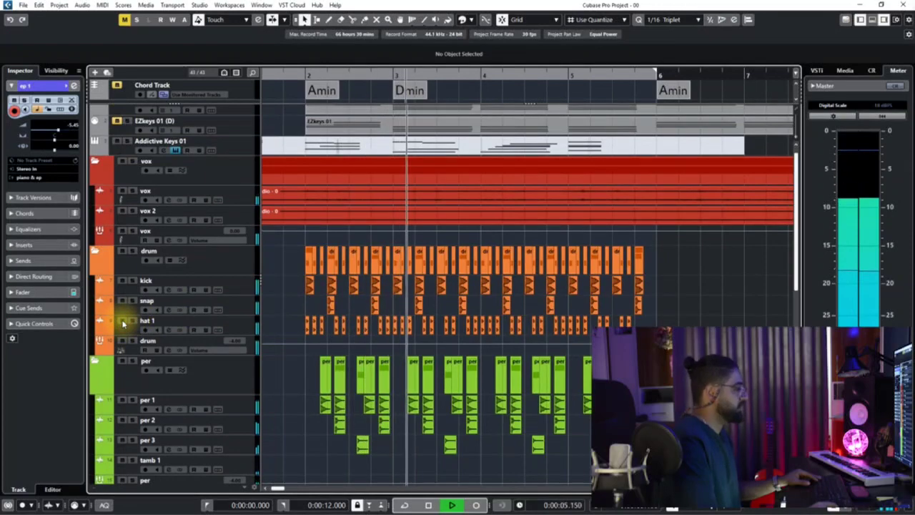
pyautogui.click(122, 322)
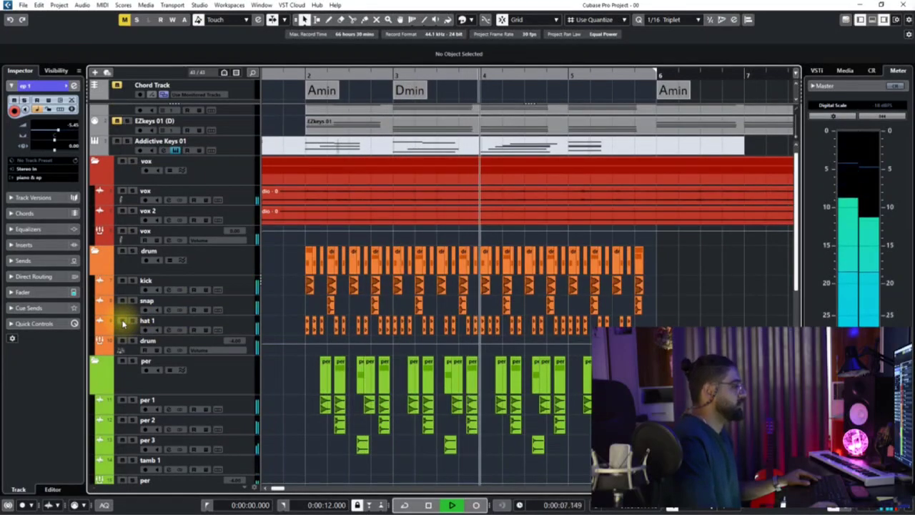
pyautogui.scroll(-2, 352, 310)
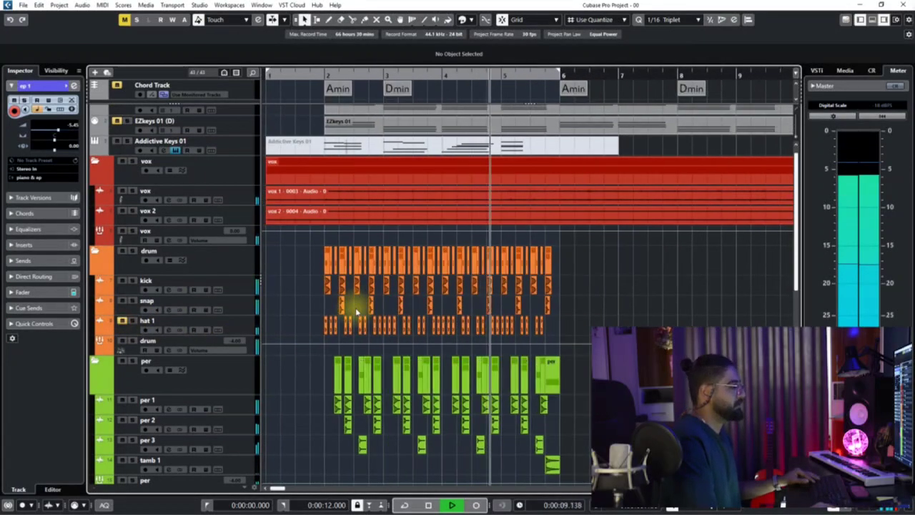
pyautogui.scroll(-10, 353, 310)
pyautogui.scroll(10, 351, 303)
pyautogui.scroll(-8, 321, 276)
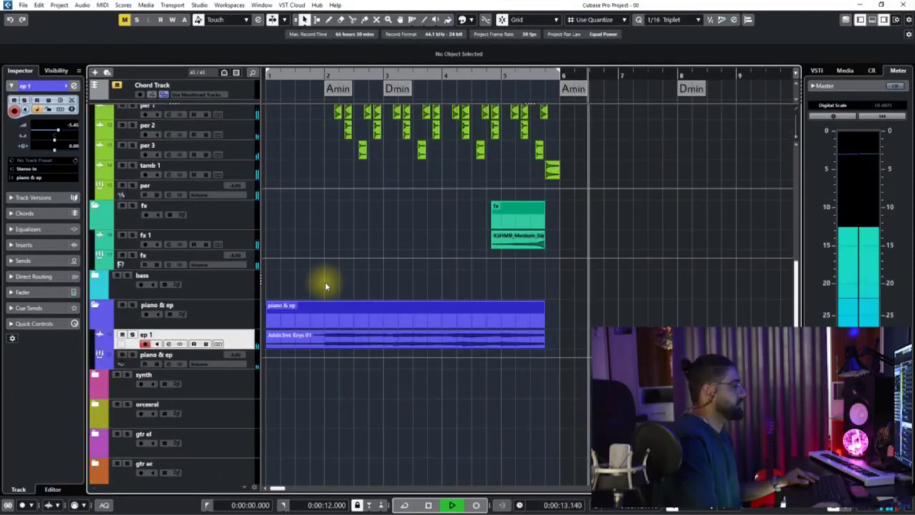
# Step: Stop playback and add a VPS Avenger instrument track directly below the Addictive Keys 01 track
pyautogui.scroll(10, 322, 279)
pyautogui.scroll(-1, 290, 210)
pyautogui.press('space')
pyautogui.rightClick(236, 155)
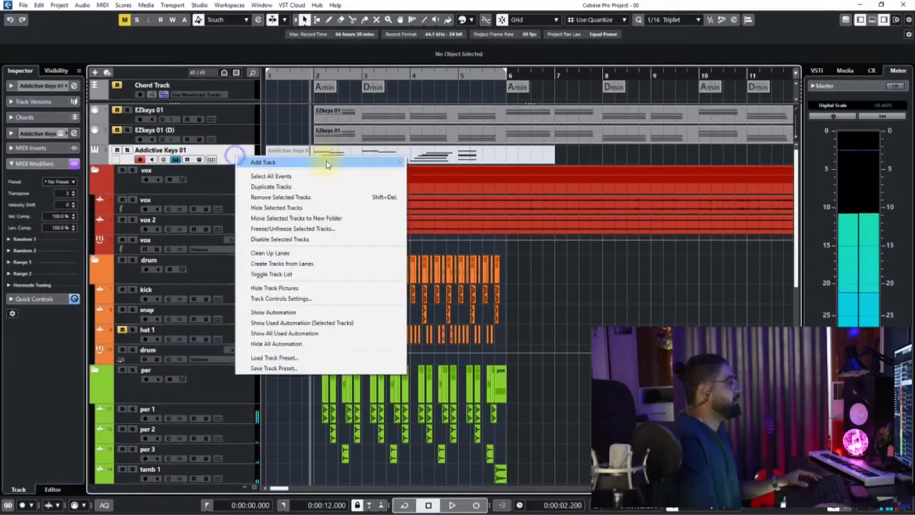
pyautogui.moveTo(326, 161)
pyautogui.click(432, 174)
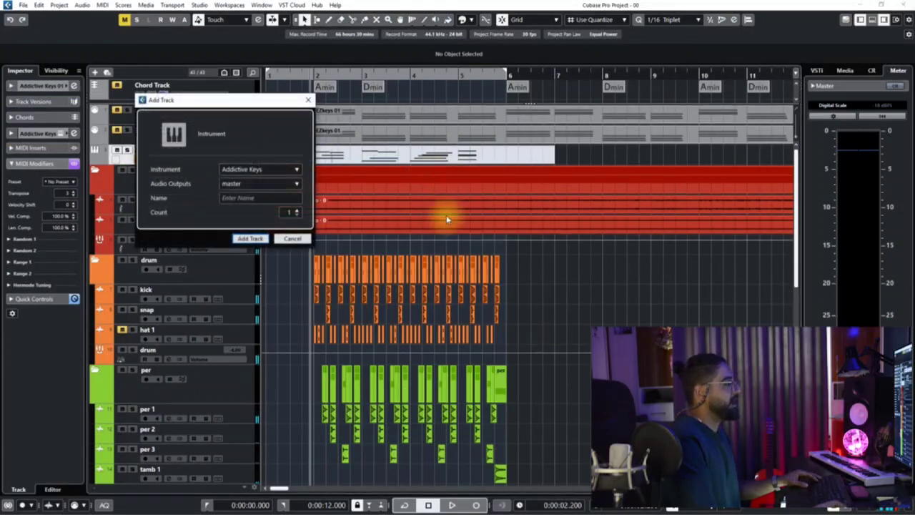
pyautogui.click(258, 169)
pyautogui.write('av')
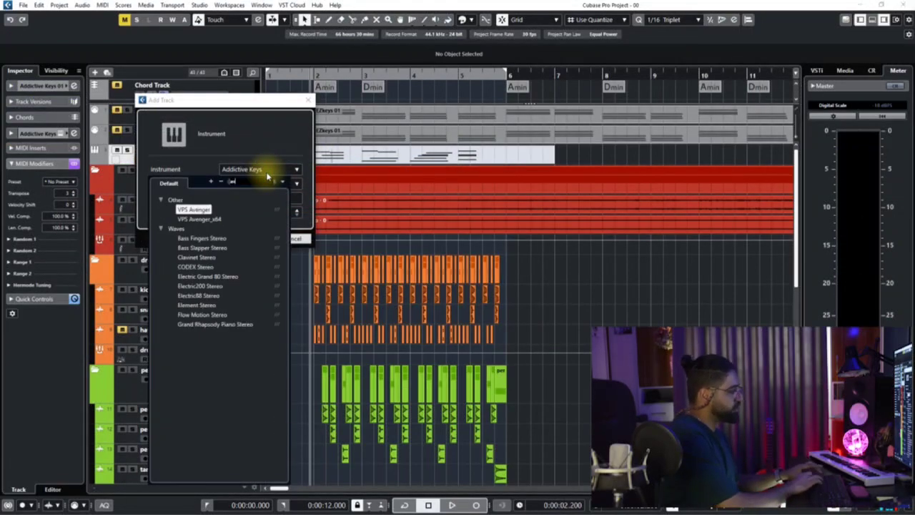
pyautogui.press('Return')
pyautogui.press('Return')
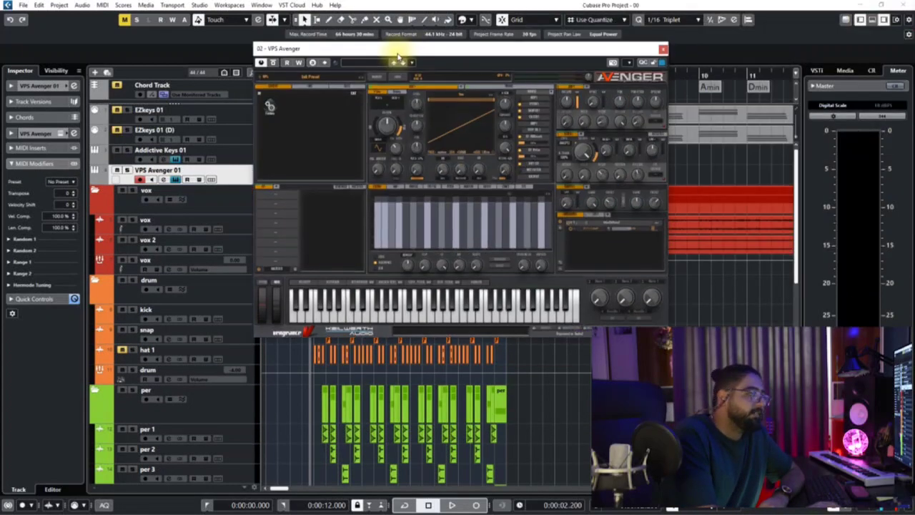
# Step: Browse the factory presets, choose the bell category and load the BL 80s Bells preset
pyautogui.click(266, 108)
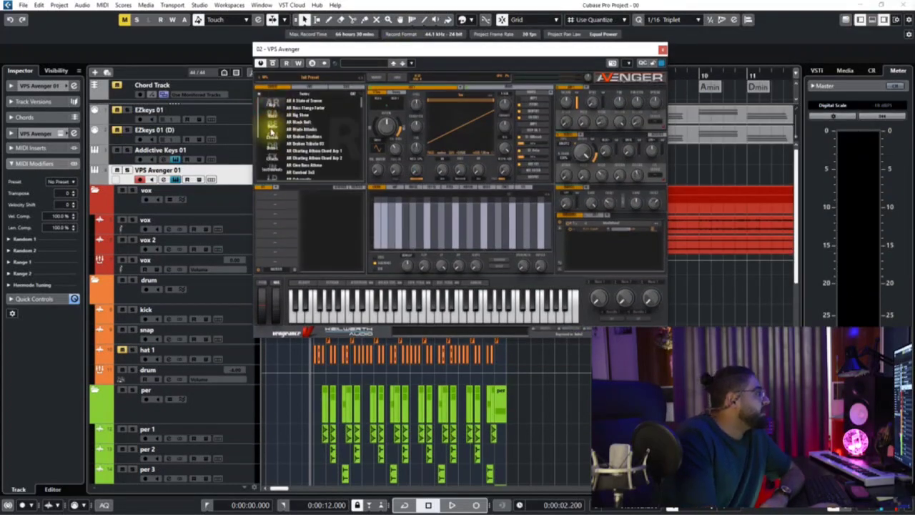
pyautogui.click(272, 134)
pyautogui.click(302, 100)
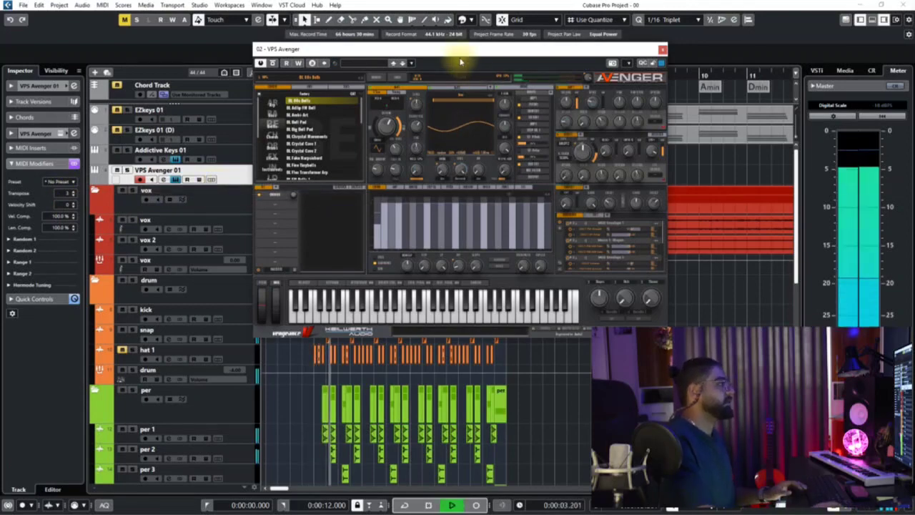
# Step: Move the instrument window out of the way and play the arrangement from the start to try the bell sound against the mix
pyautogui.press('space')
pyautogui.moveTo(460, 51); pyautogui.dragTo(459, 1)
pyautogui.press('Home')
pyautogui.press('space')
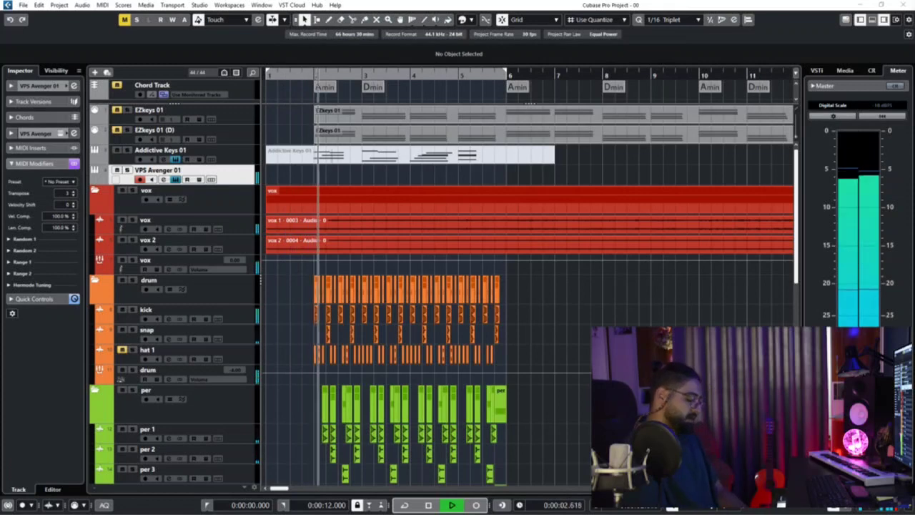
pyautogui.press('space')
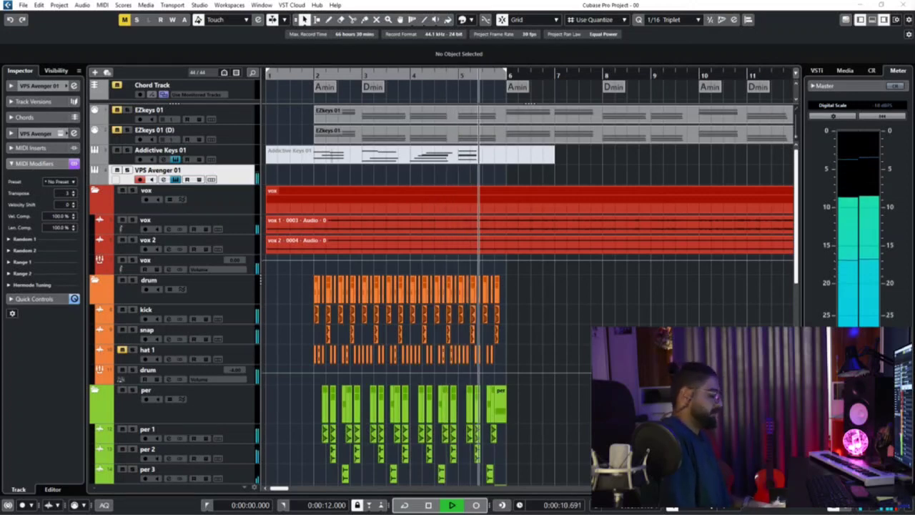
pyautogui.press('space')
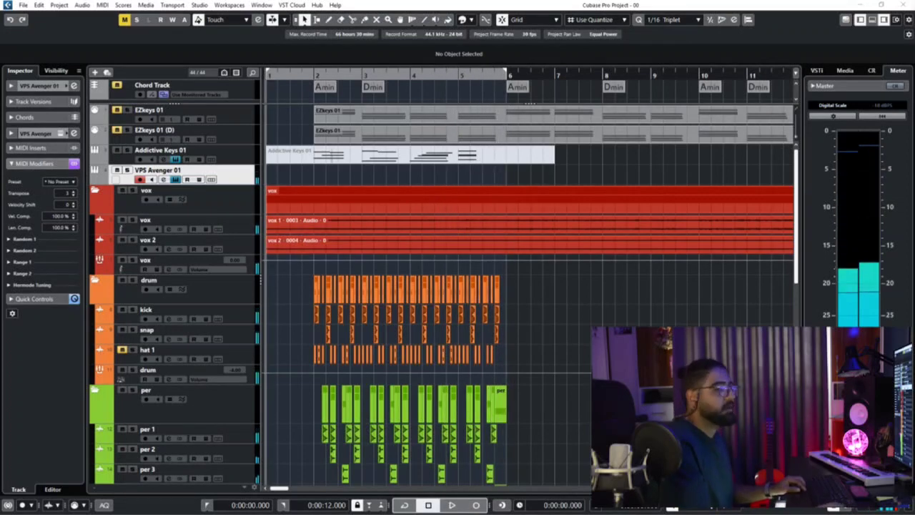
# Step: Bring the instrument window back and audition further bell presets, including Bell Pad, Big Bell Pad and Chrystal Movements
pyautogui.moveTo(914, 185); pyautogui.dragTo(360, 185)
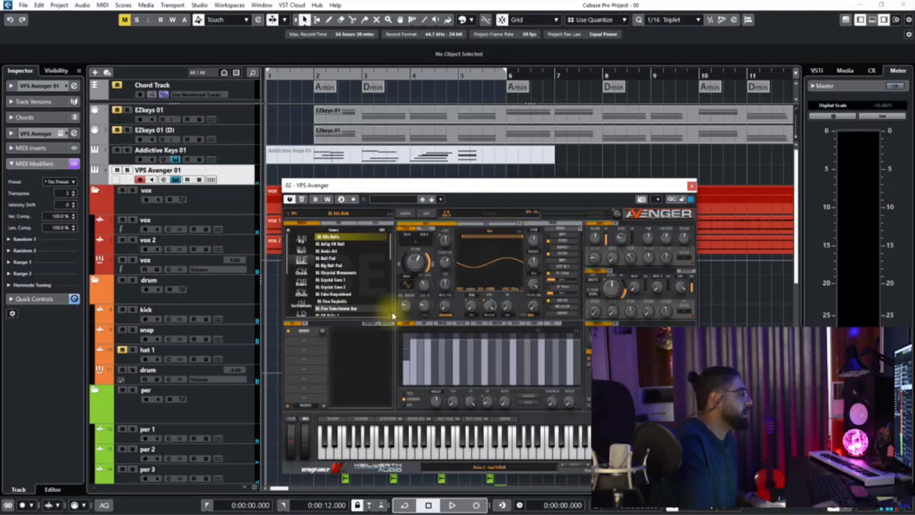
pyautogui.click(341, 251)
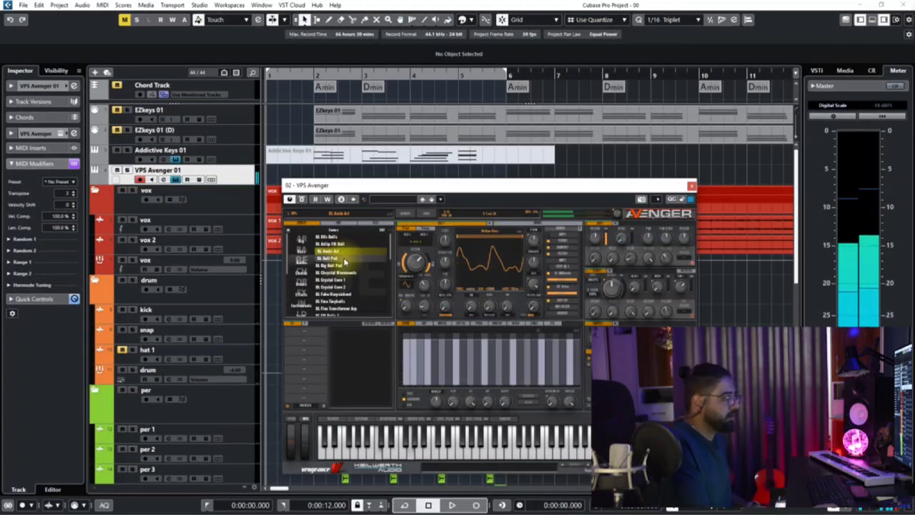
pyautogui.click(344, 258)
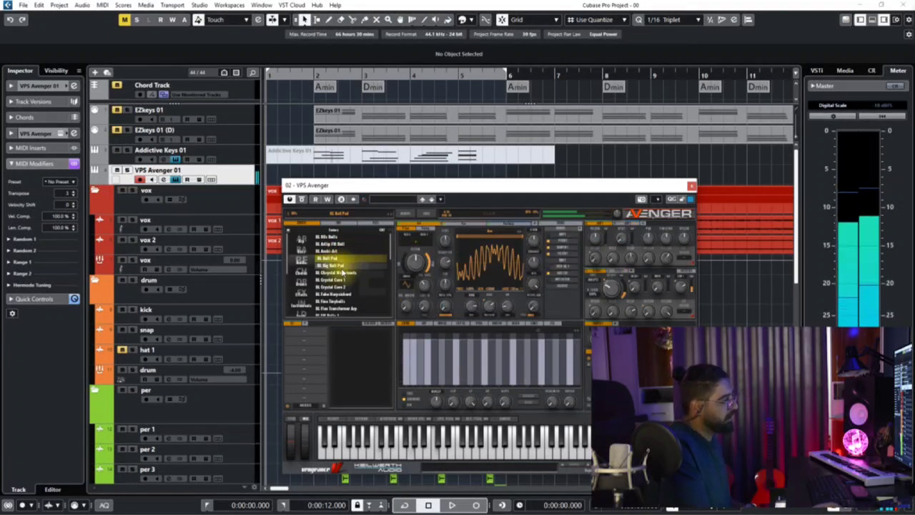
pyautogui.click(344, 280)
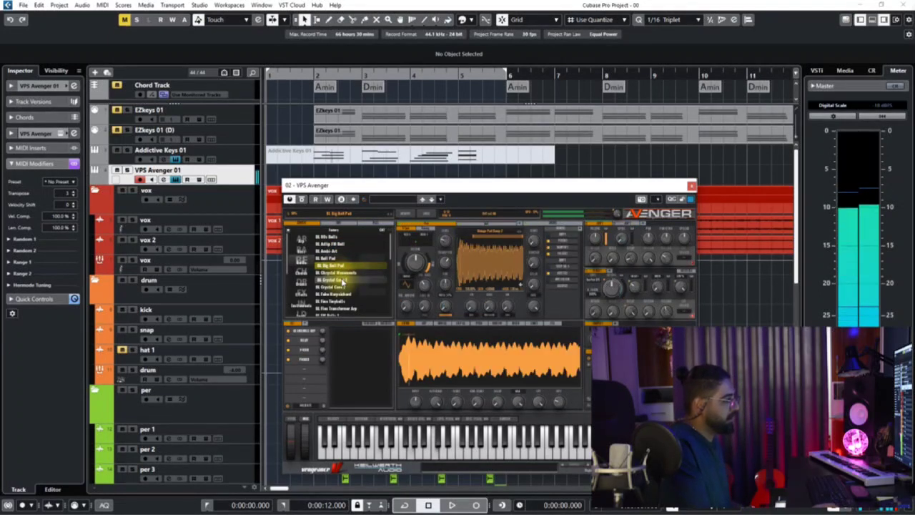
pyautogui.click(337, 273)
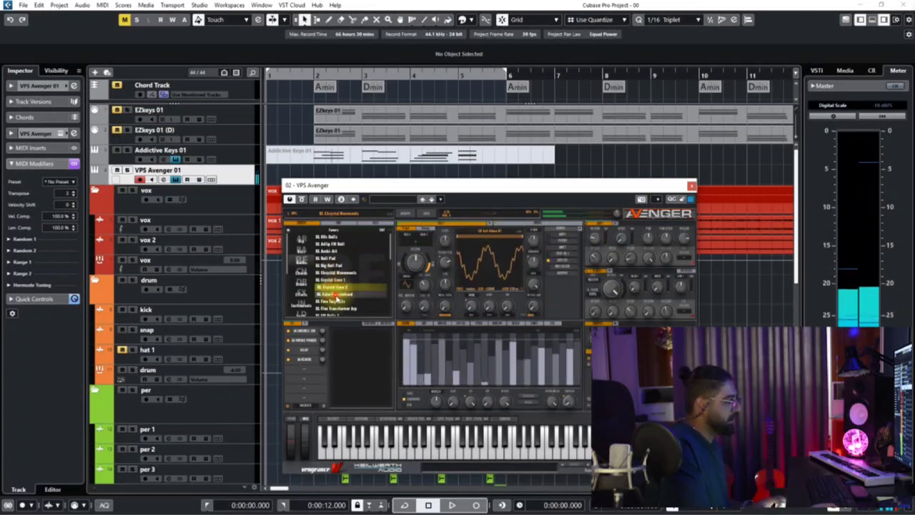
pyautogui.click(337, 295)
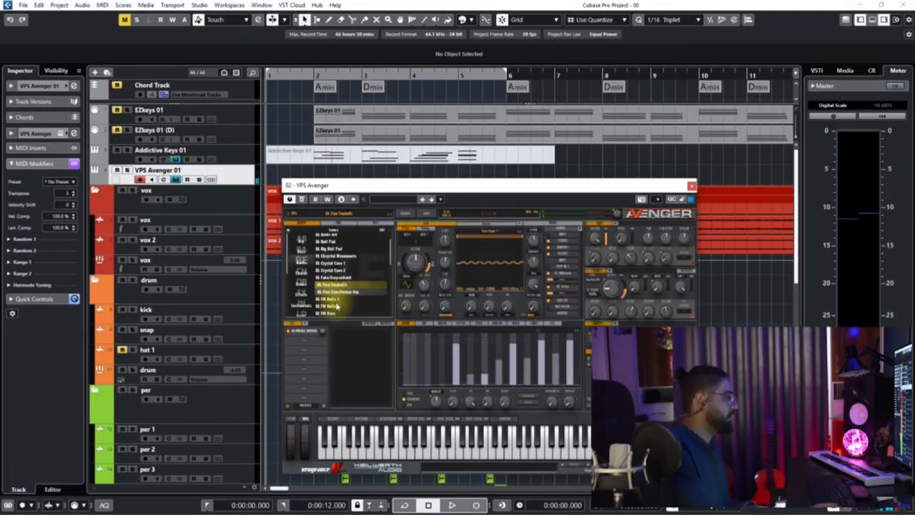
# Step: Continue through the rest of the bell presets and load BL HandsUp Bells 2
pyautogui.scroll(-1, 334, 309)
pyautogui.click(333, 298)
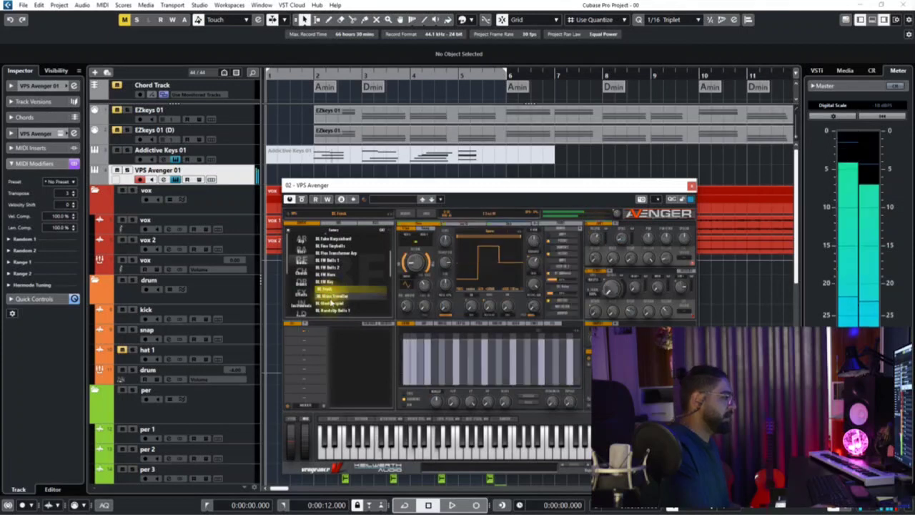
pyautogui.scroll(-1, 334, 296)
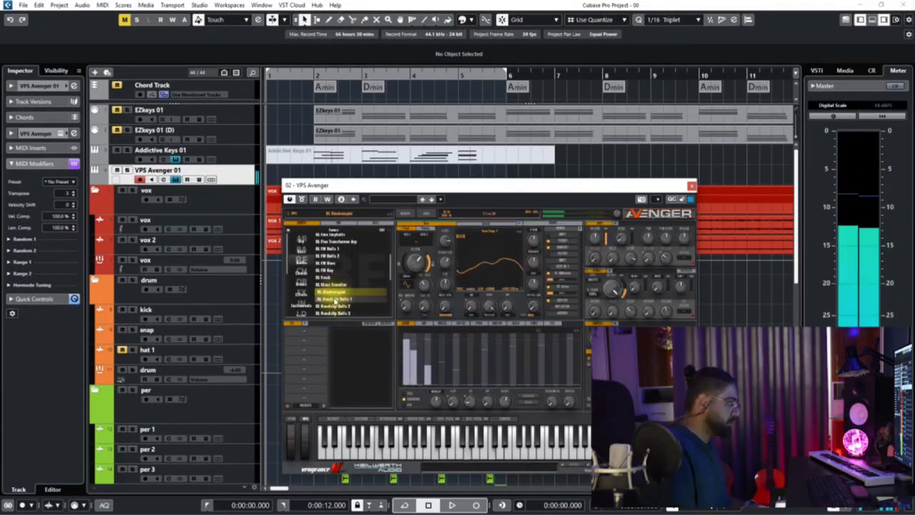
pyautogui.click(334, 300)
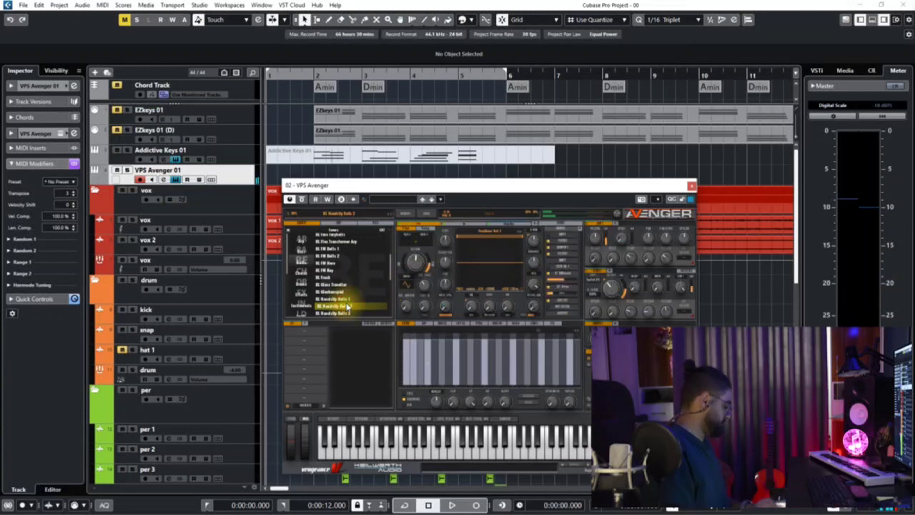
pyautogui.scroll(-3, 348, 306)
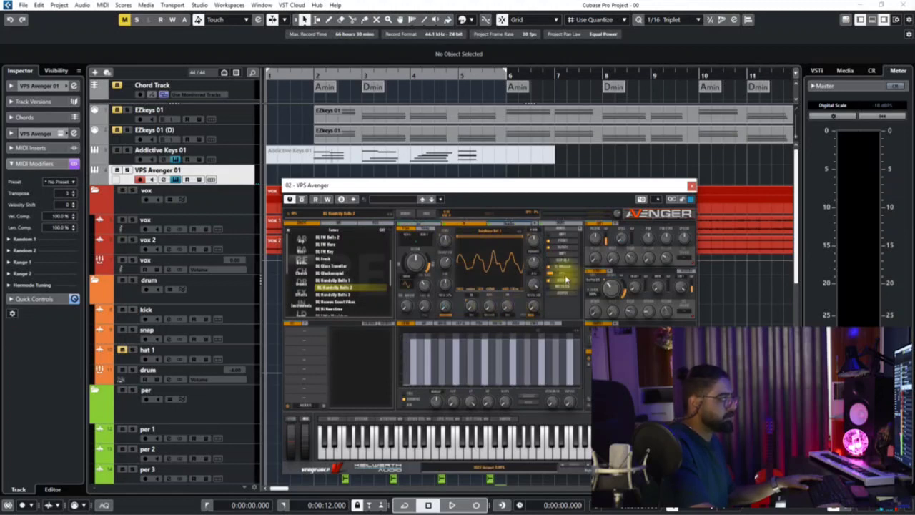
# Step: Inspect the oscillator and drum pages of the HandsUp Bells 2 preset, ending on the first oscillator
pyautogui.click(513, 226)
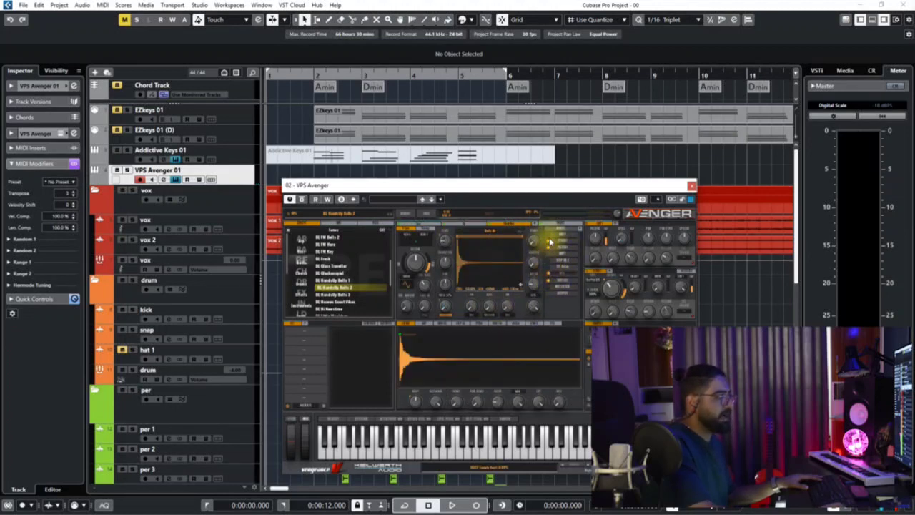
pyautogui.click(548, 225)
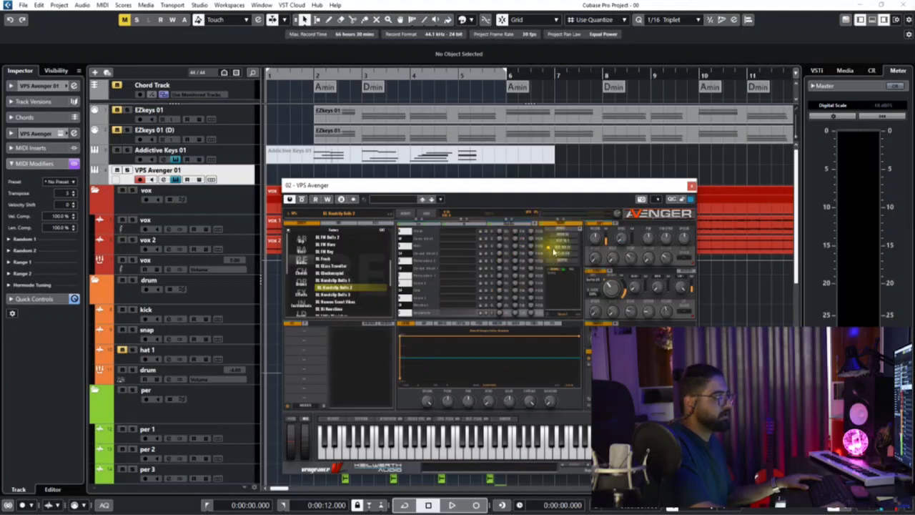
pyautogui.click(522, 226)
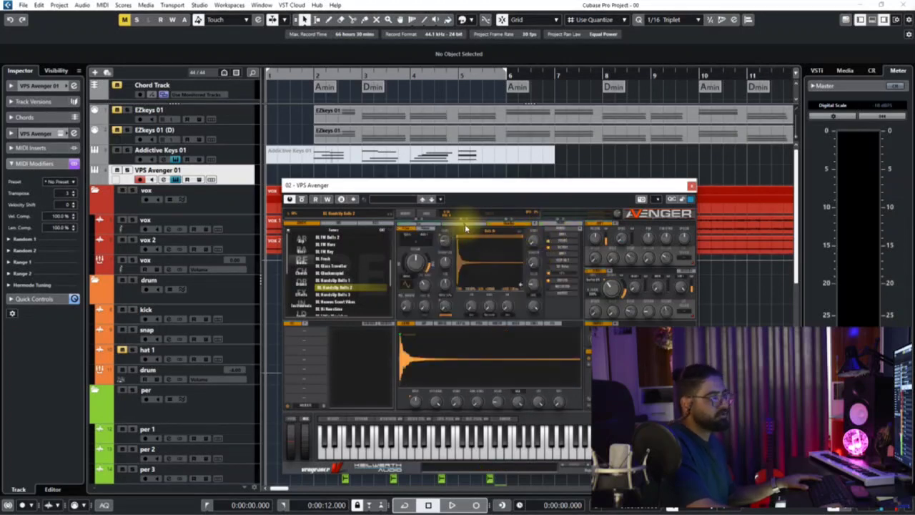
pyautogui.click(433, 230)
pyautogui.click(428, 224)
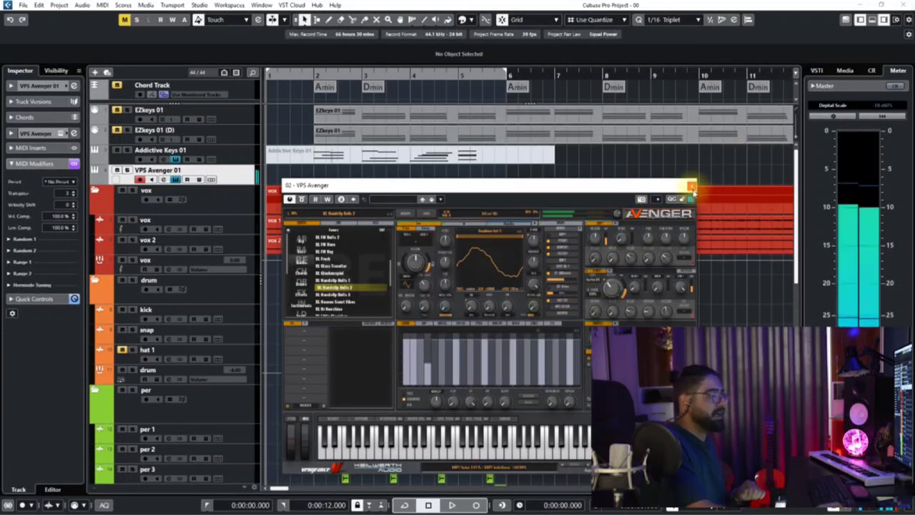
# Step: Close the instrument window and record a bell chord part on the VPS Avenger 01 track from bar 1
pyautogui.click(691, 188)
pyautogui.press('KP_Multiply')
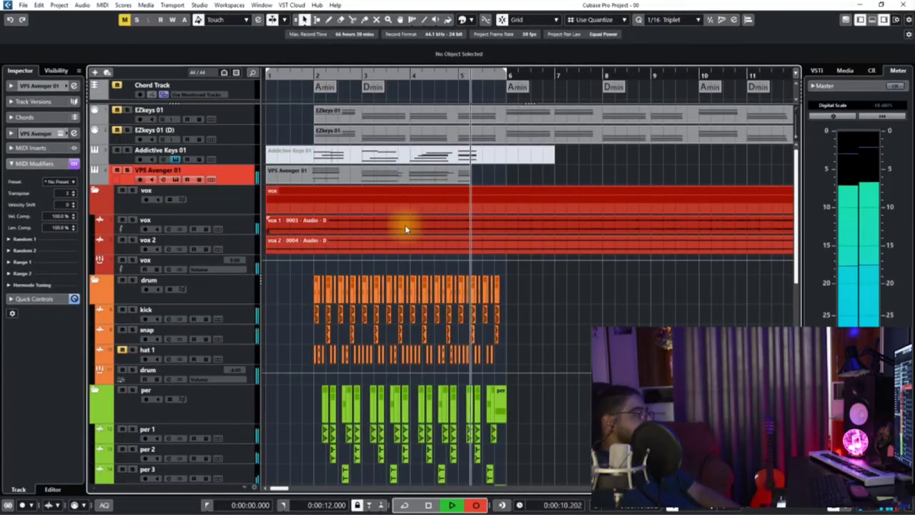
pyautogui.press('space')
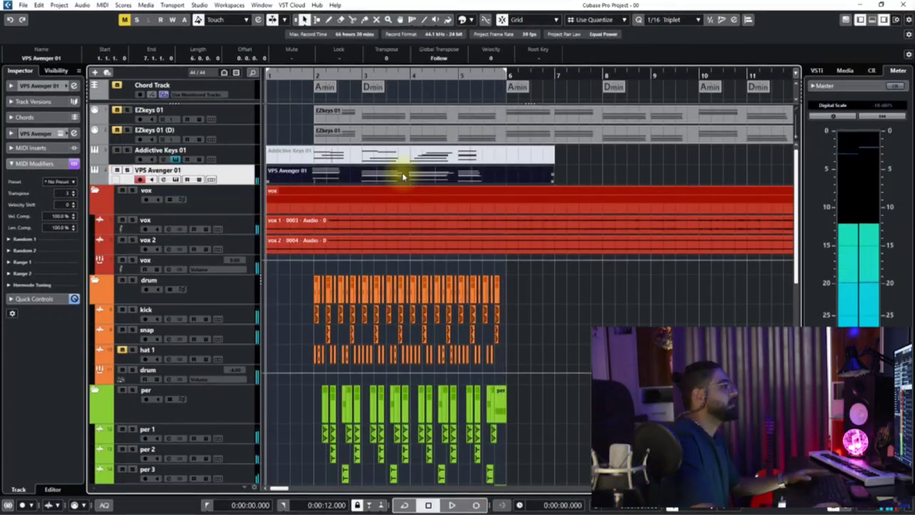
# Step: Quantize all notes of the recorded VPS Avenger 01 part to 1/8 Triplet and listen to the start
pyautogui.doubleClick(402, 174)
pyautogui.hotkey('ctrl', 'a')
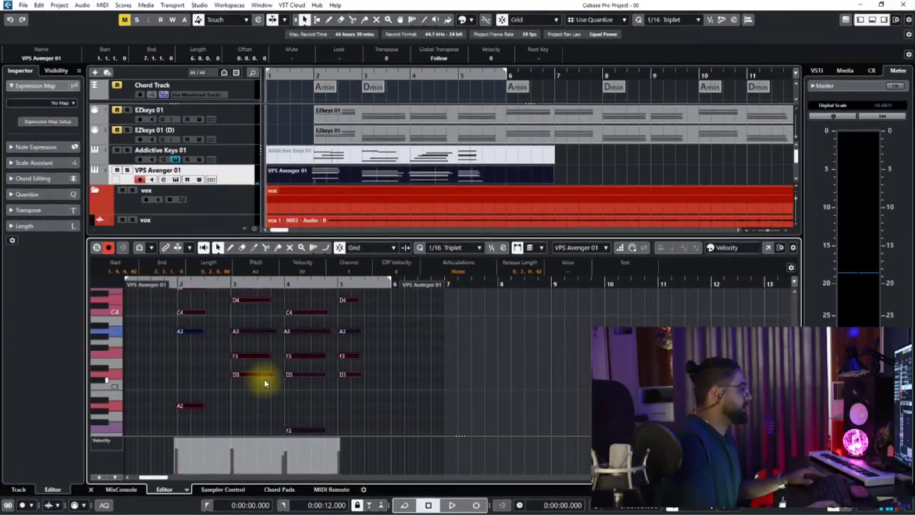
pyautogui.click(455, 247)
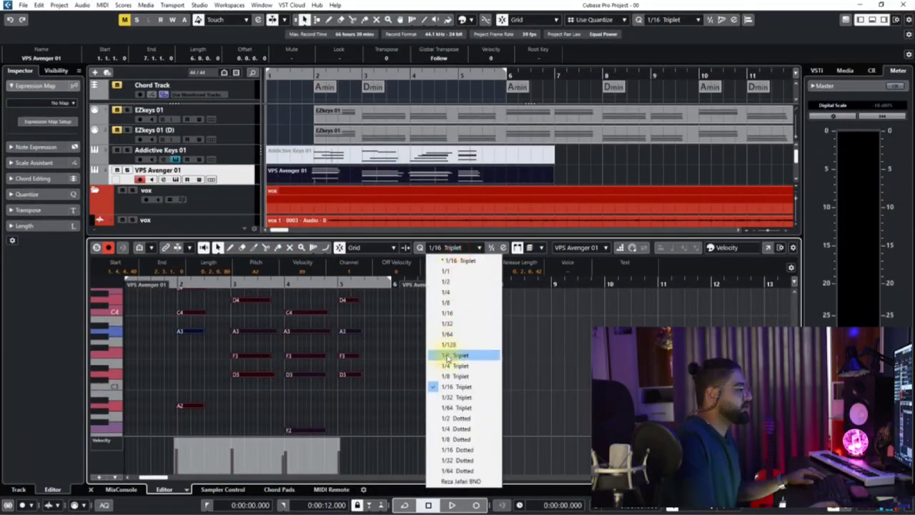
pyautogui.click(450, 377)
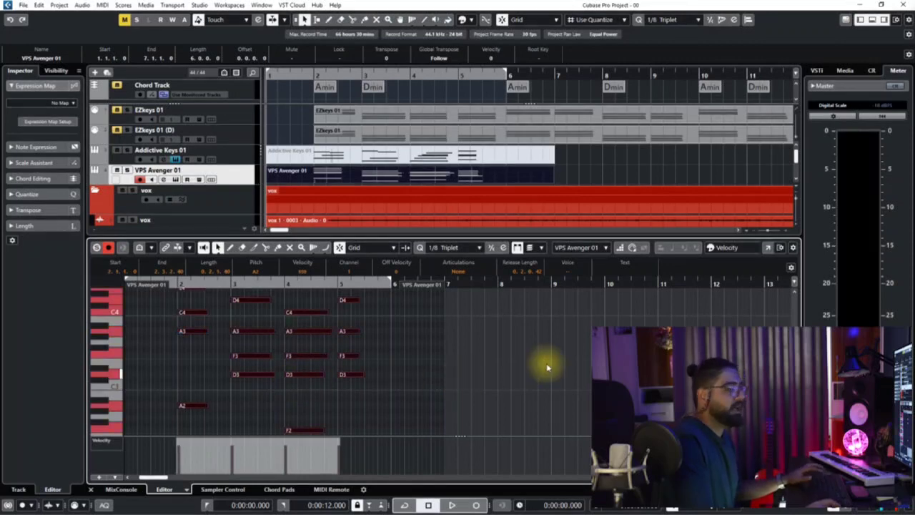
pyautogui.click(475, 356)
pyautogui.press('space')
pyautogui.scroll(1, 275, 398)
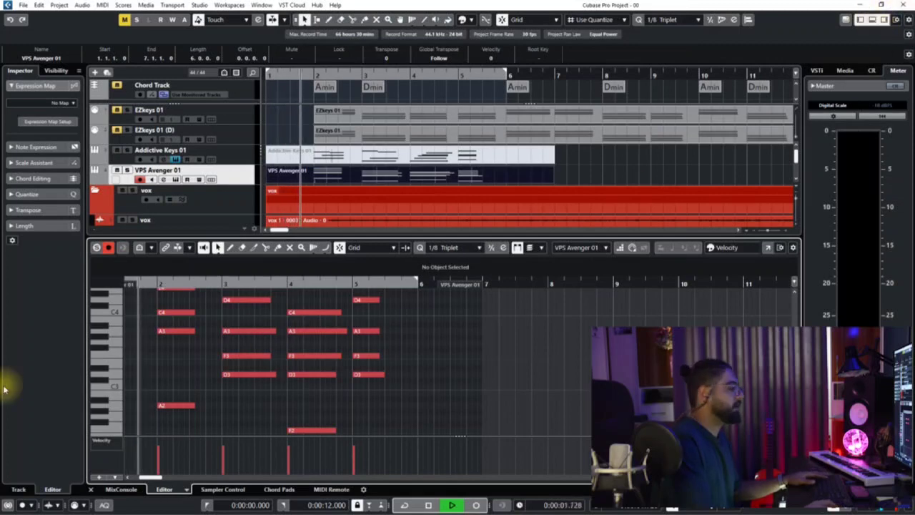
pyautogui.press('space')
# Step: Delete the recorded aftertouch events of the VPS Avenger 01 part and switch the controller lane back to Velocity
pyautogui.click(108, 445)
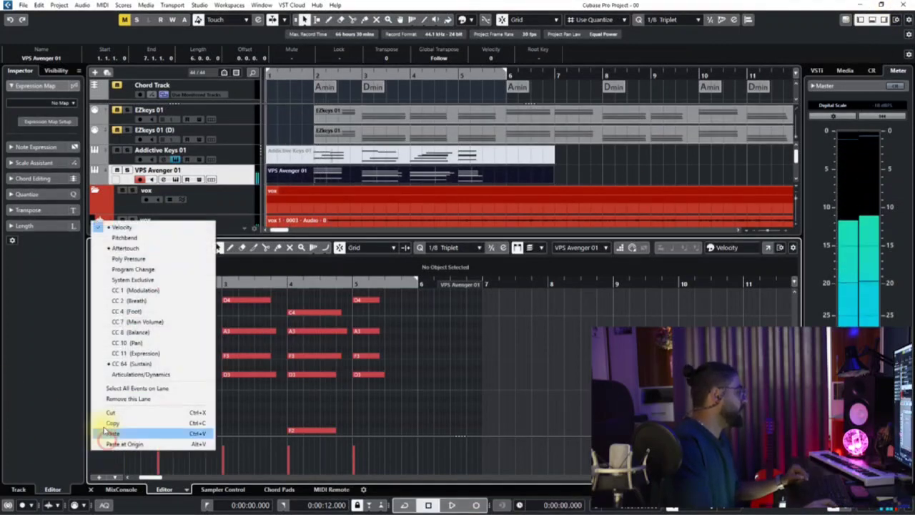
pyautogui.click(120, 250)
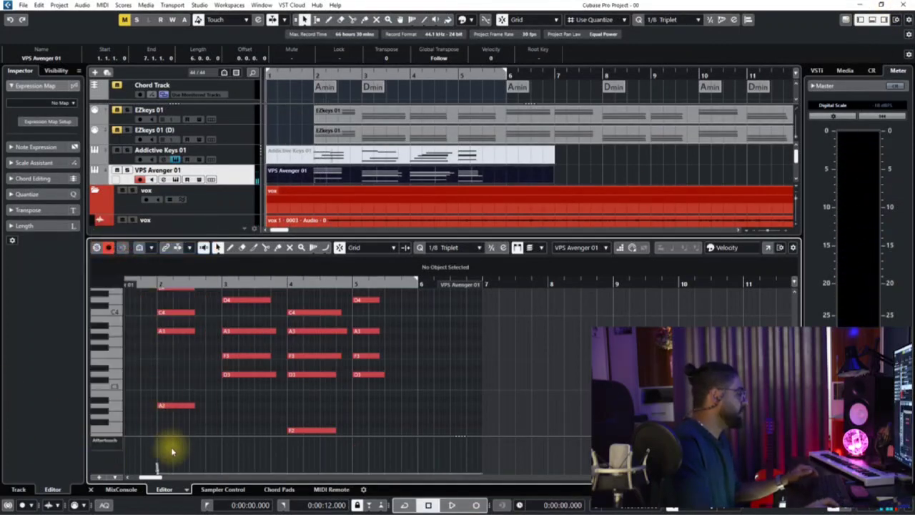
pyautogui.moveTo(147, 453); pyautogui.dragTo(245, 500)
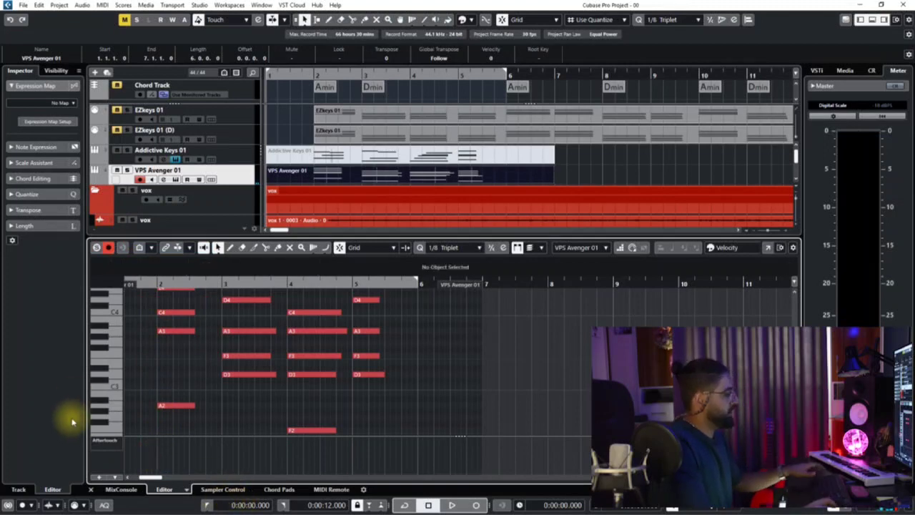
pyautogui.click(113, 442)
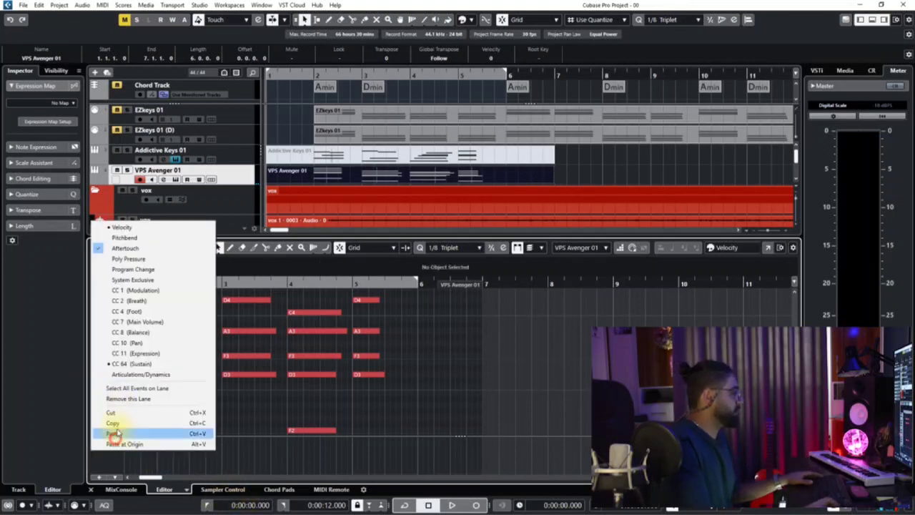
pyautogui.click(125, 237)
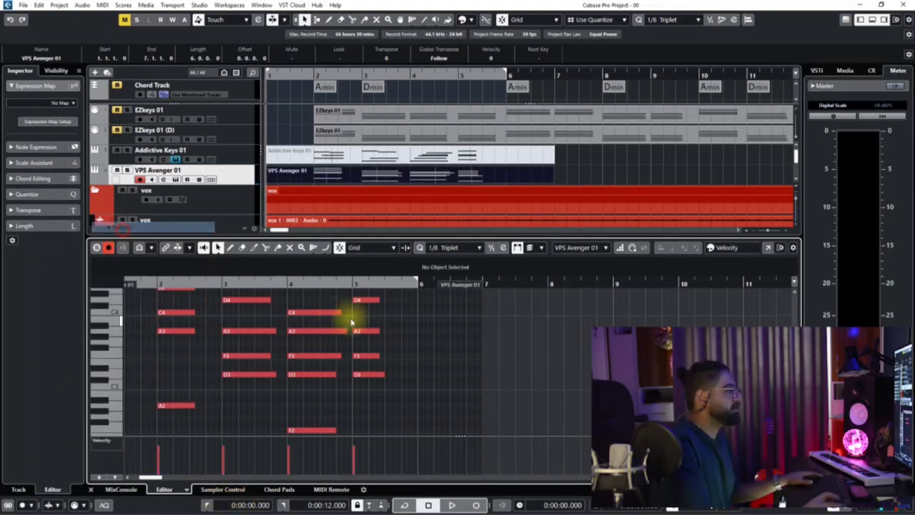
# Step: Close the note editor and render the VPS Avenger 01 part to an audio track directly below, muting the source part
pyautogui.click(872, 20)
pyautogui.press('h')
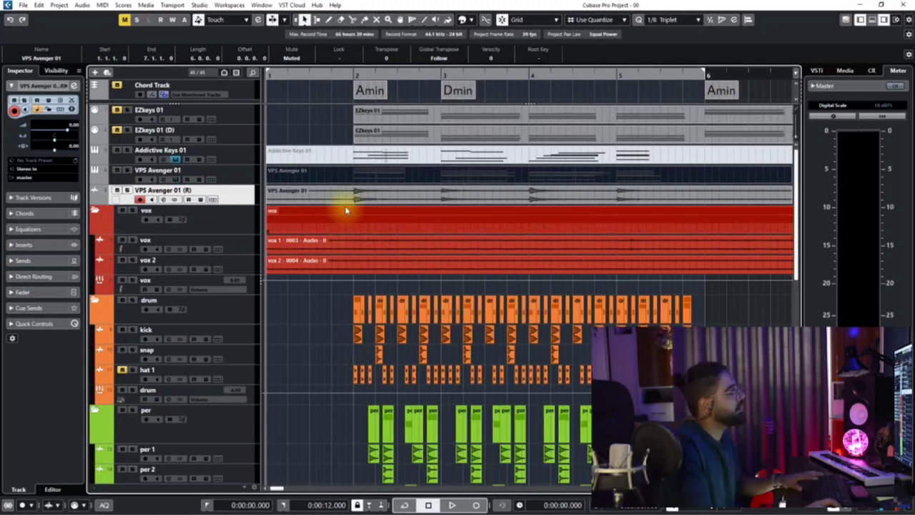
pyautogui.press('space')
pyautogui.press('space')
# Step: Rename the rendered audio track as bell 1 and route its output to the synth group
pyautogui.click(191, 191)
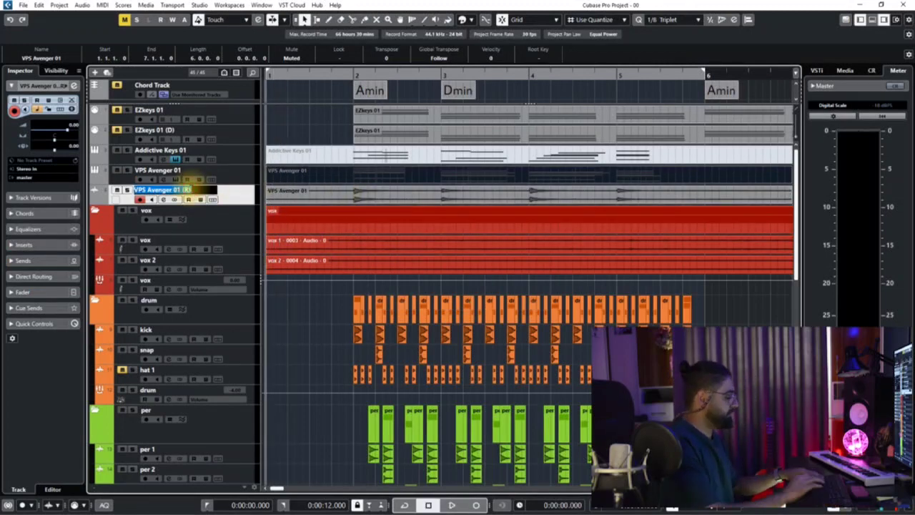
pyautogui.press('Return')
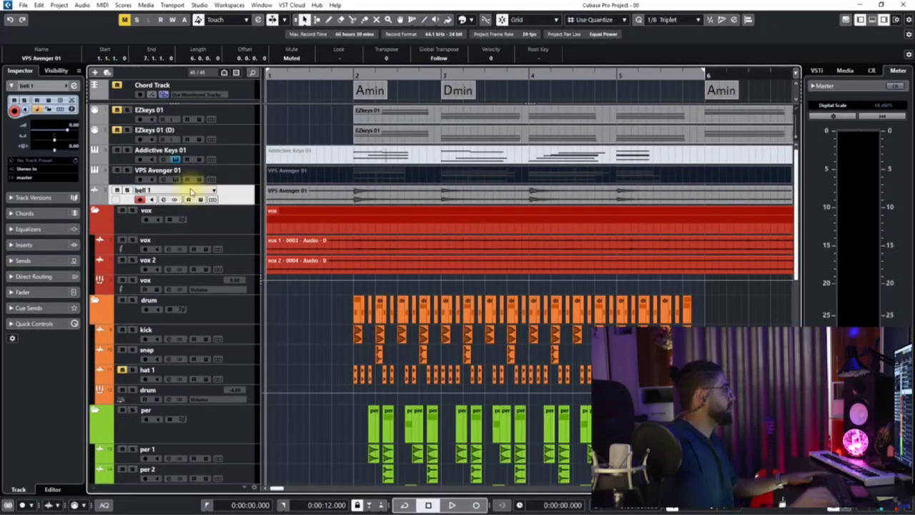
pyautogui.click(22, 178)
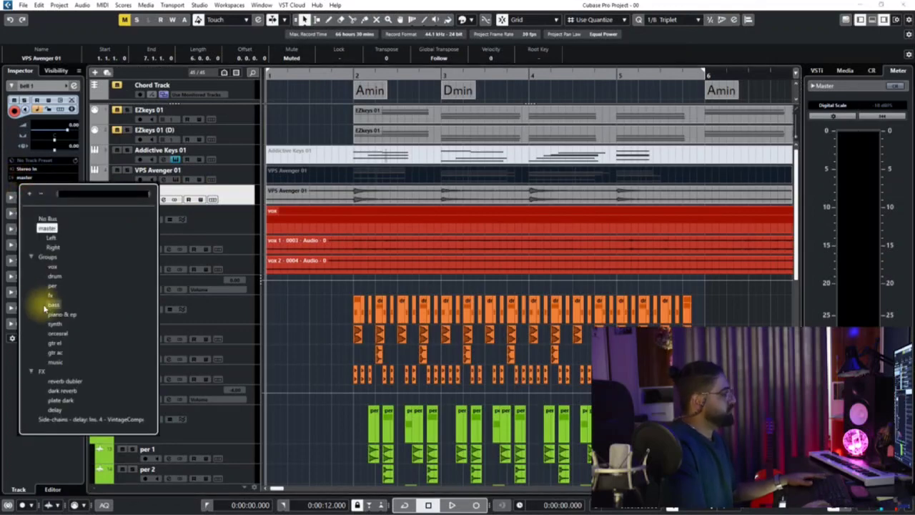
pyautogui.click(54, 323)
pyautogui.scroll(-3, 219, 474)
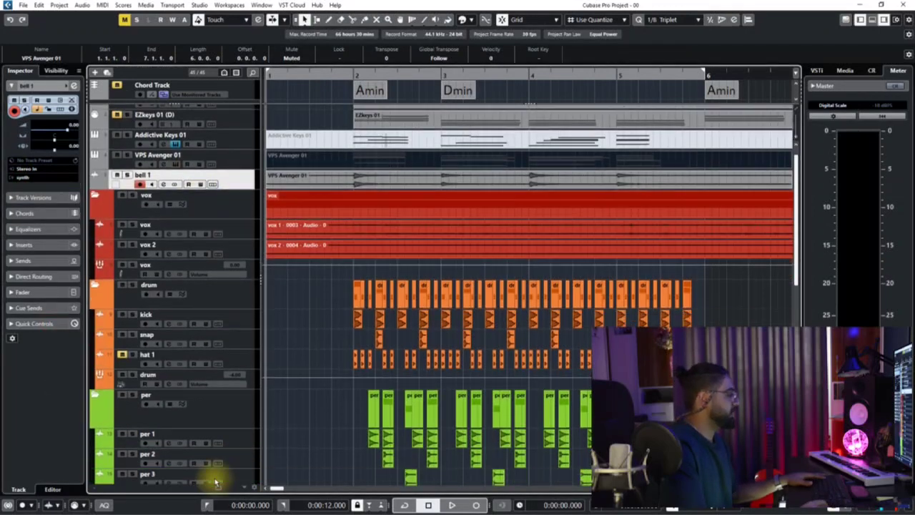
# Step: Move the bell 1 track into the synth folder, expand the folder and give the track the folder's pink colour
pyautogui.scroll(-15, 214, 484)
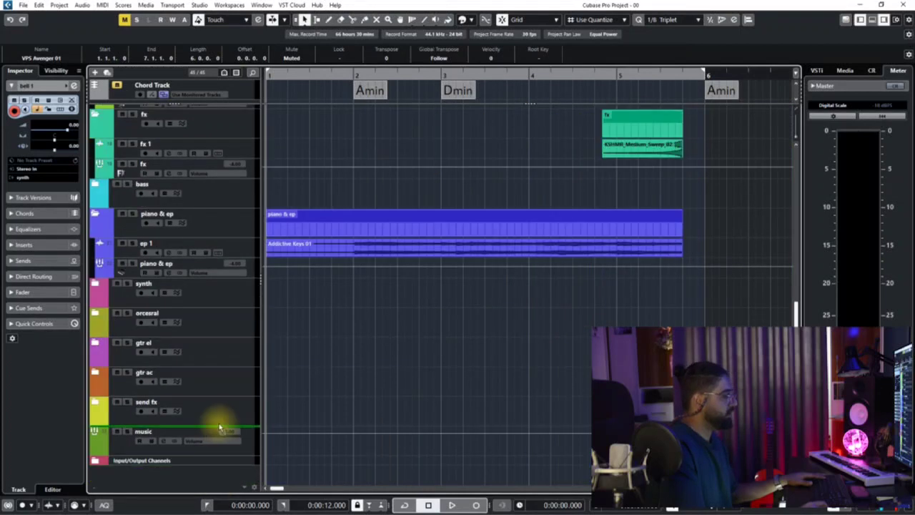
pyautogui.moveTo(195, 295); pyautogui.dragTo(195, 295)
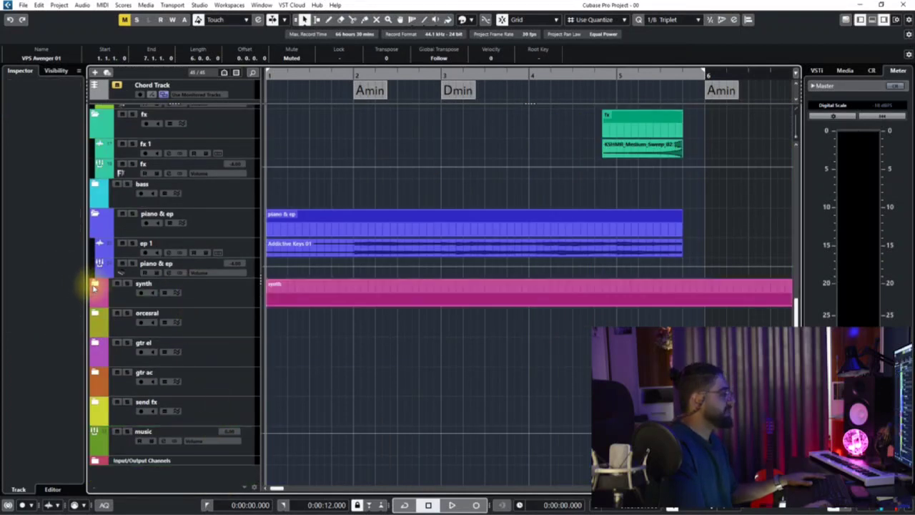
pyautogui.click(94, 286)
pyautogui.click(233, 332)
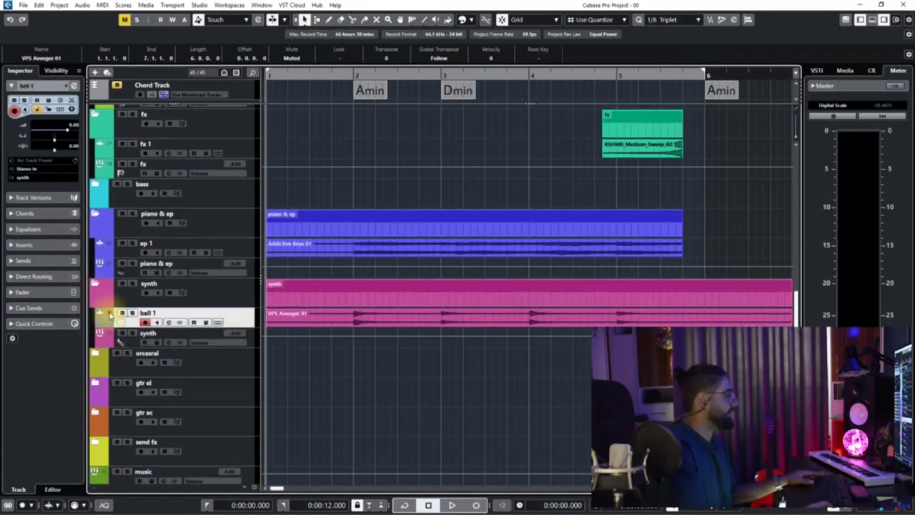
pyautogui.click(109, 316)
pyautogui.click(169, 393)
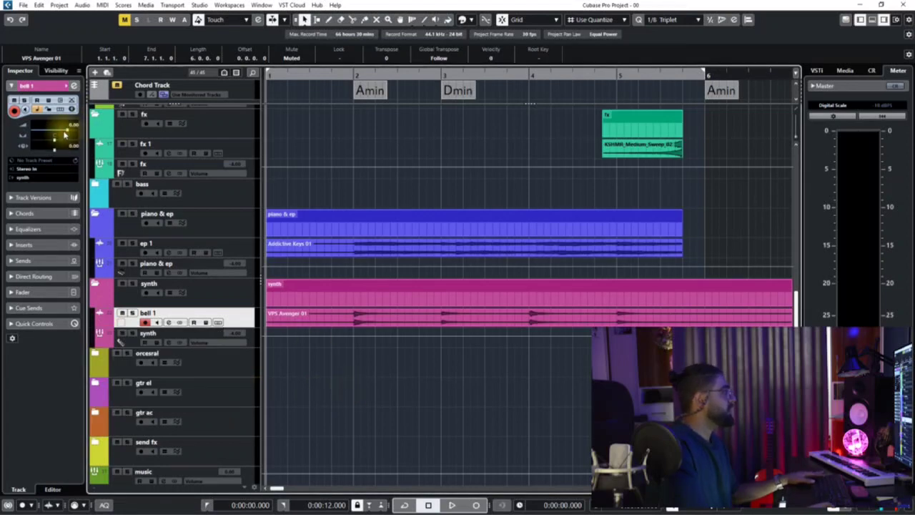
# Step: Lower the bell 1 volume to -3.35 and trim its audio event at bar 6 by splitting it and deleting the remainder
pyautogui.press('g')
pyautogui.press('g')
pyautogui.press('g')
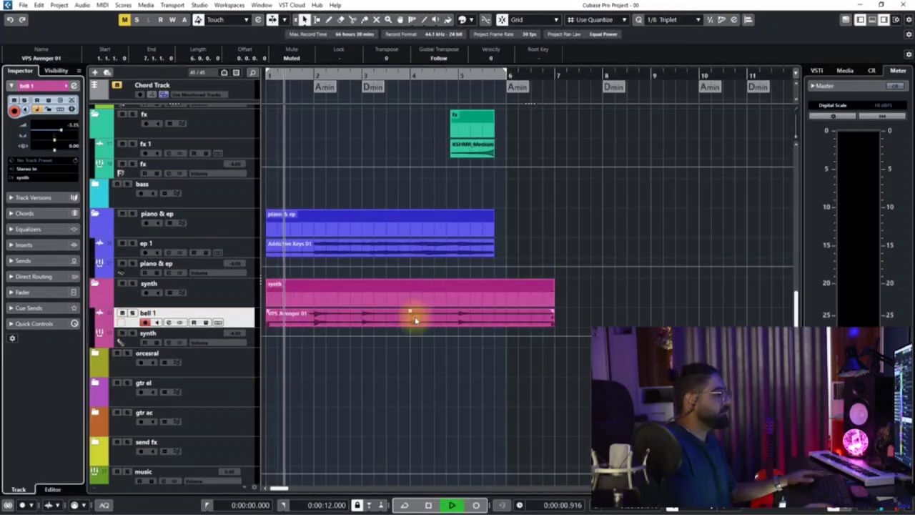
pyautogui.keyDown('alt'); pyautogui.click(507, 317); pyautogui.keyUp('alt')
pyautogui.press('Delete')
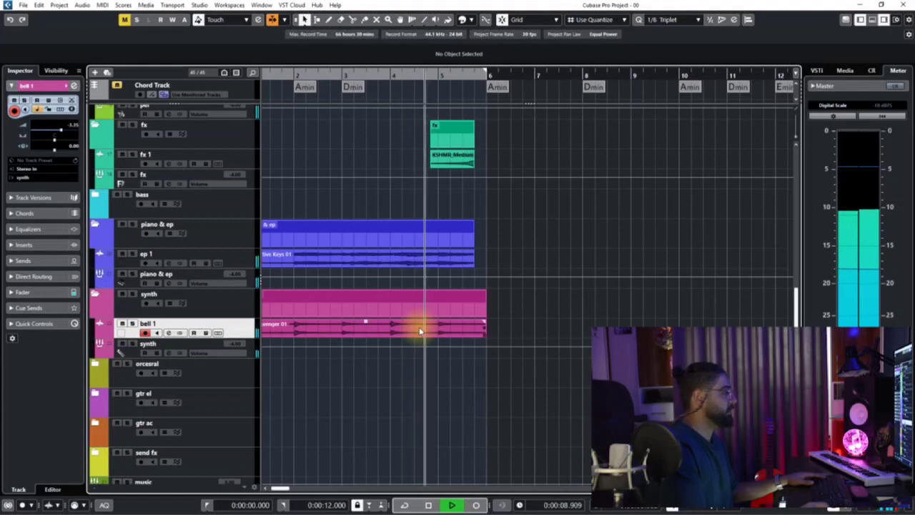
# Step: Stop playback and add a Kontakt instrument track directly below the VPS Avenger 01 track
pyautogui.scroll(4, 421, 323)
pyautogui.scroll(2, 421, 325)
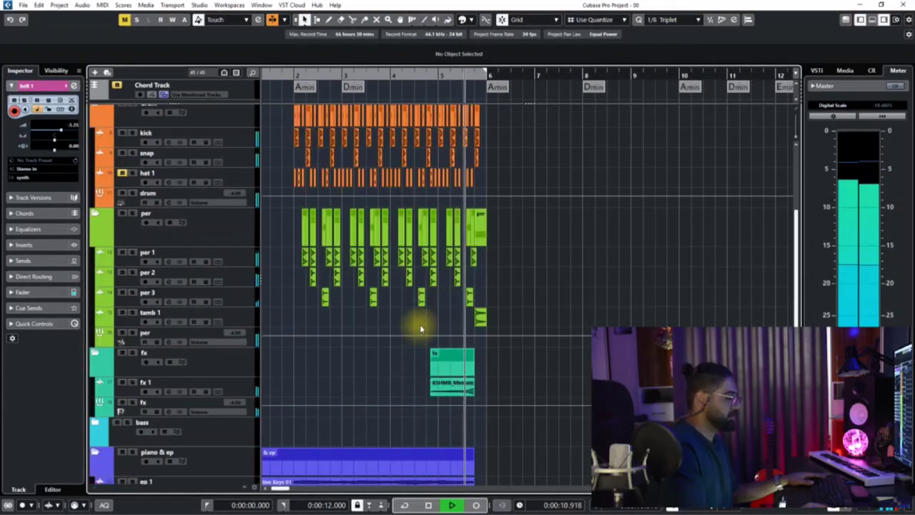
pyautogui.scroll(5, 420, 325)
pyautogui.press('space')
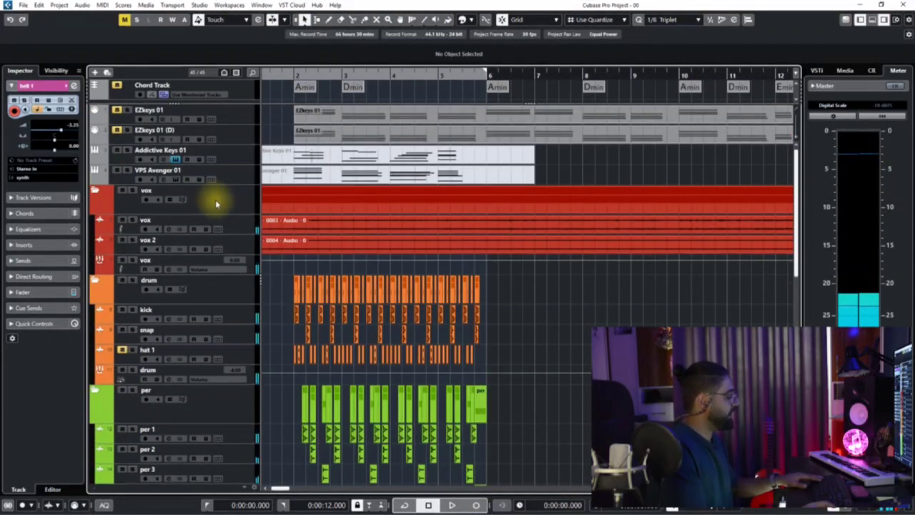
pyautogui.rightClick(247, 181)
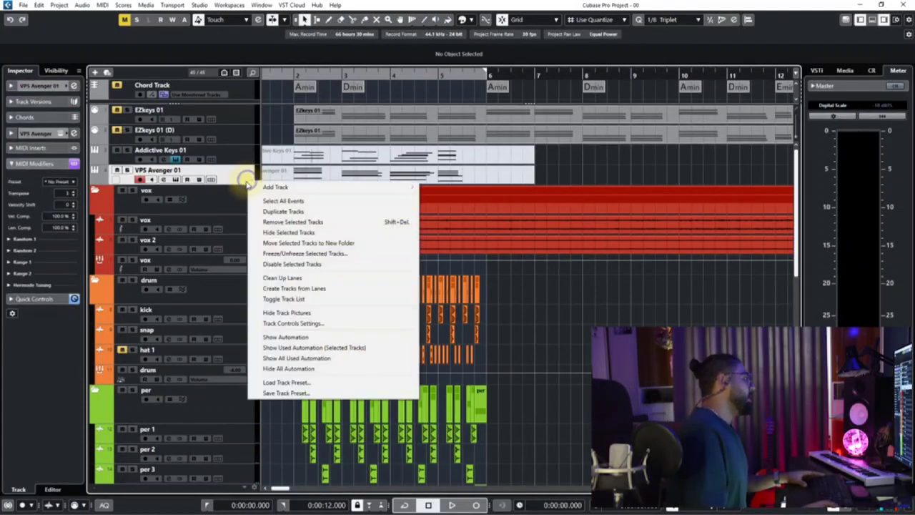
pyautogui.click(304, 189)
pyautogui.click(438, 198)
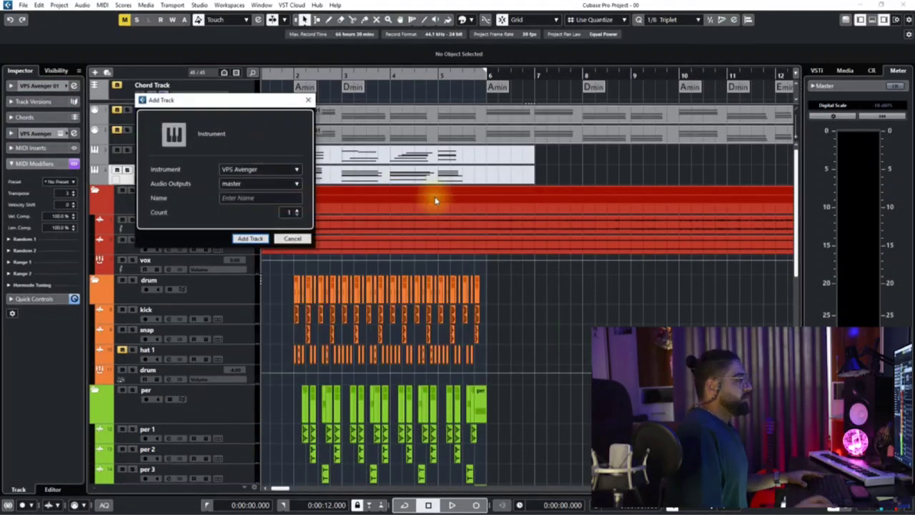
pyautogui.click(262, 170)
pyautogui.write('k')
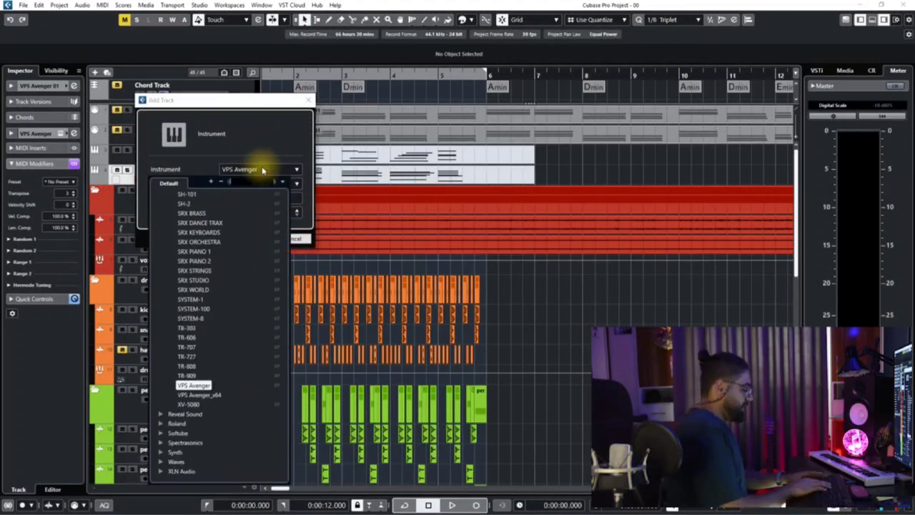
pyautogui.write('on')
pyautogui.press('Return')
pyautogui.press('Return')
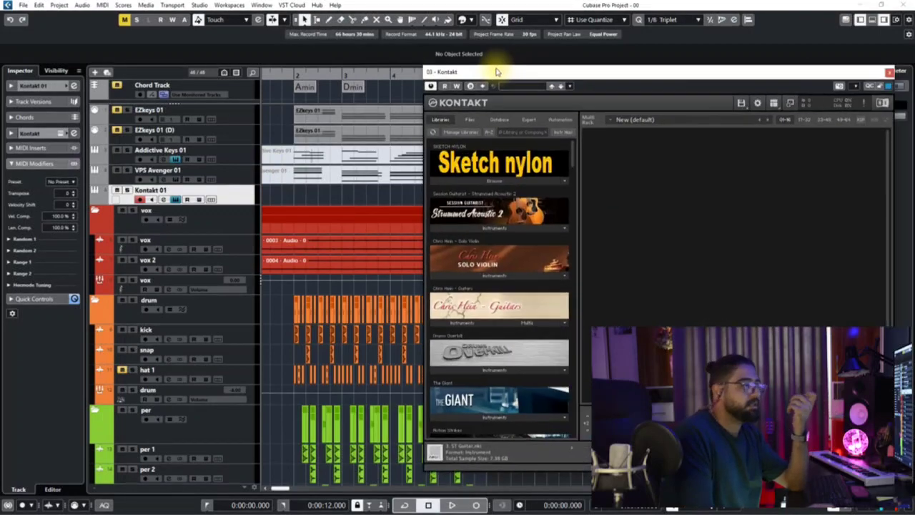
# Step: Load Scarbee Jay-Bass - Neck.nki in Kontakt, close its window and set the Kontakt 01 track's MIDI transpose to 3
pyautogui.moveTo(496, 68); pyautogui.dragTo(347, 81)
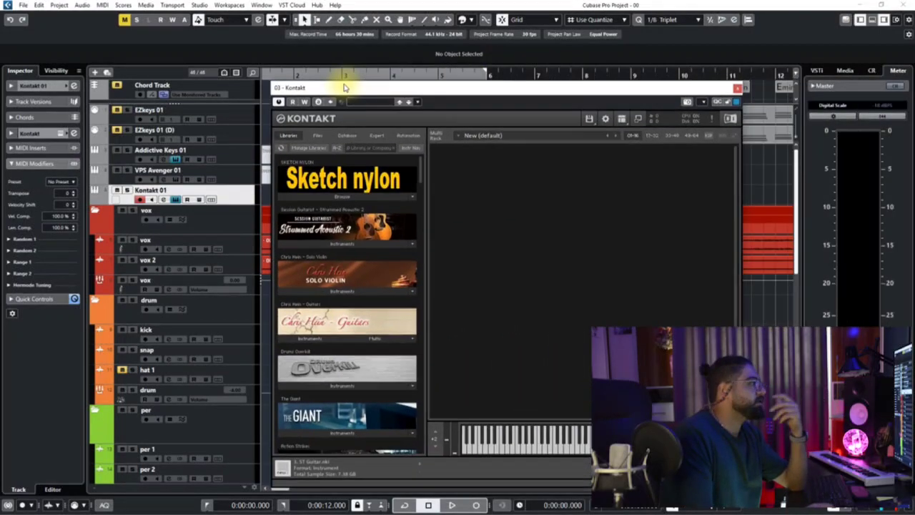
pyautogui.click(365, 149)
pyautogui.write('j')
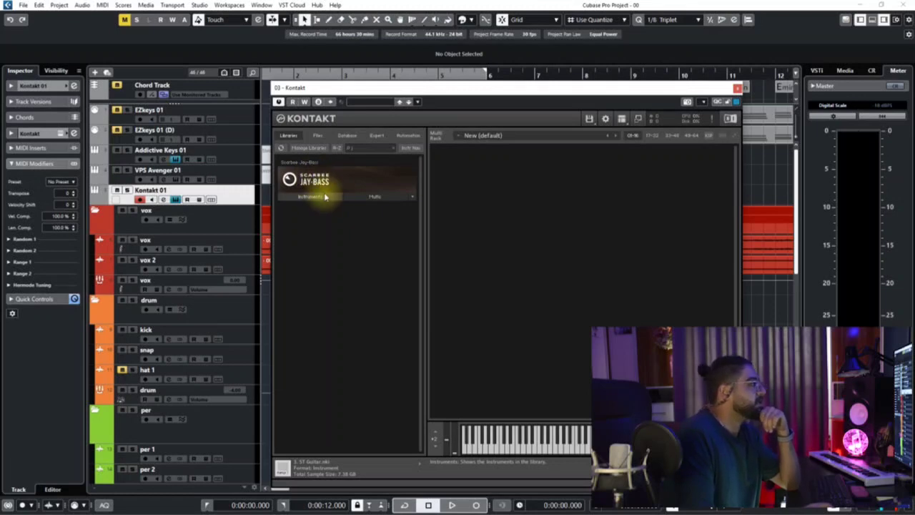
pyautogui.click(294, 198)
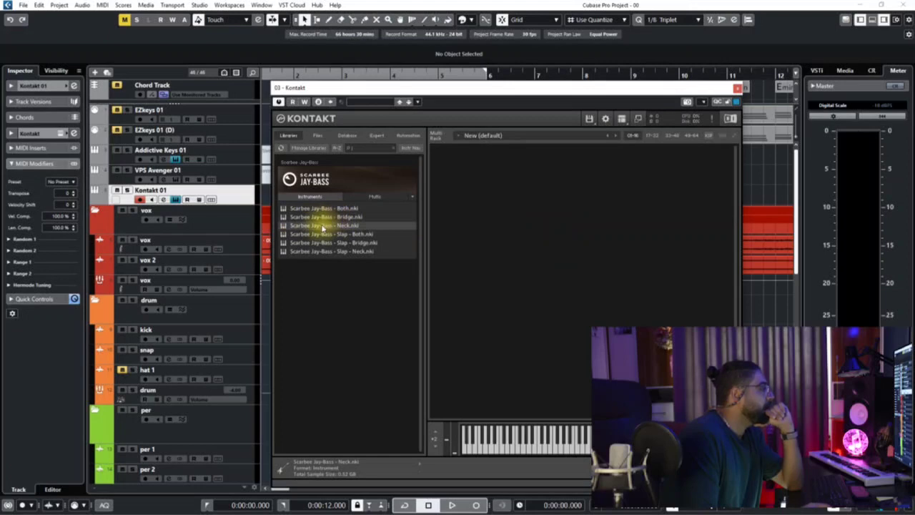
pyautogui.moveTo(490, 239); pyautogui.dragTo(490, 239)
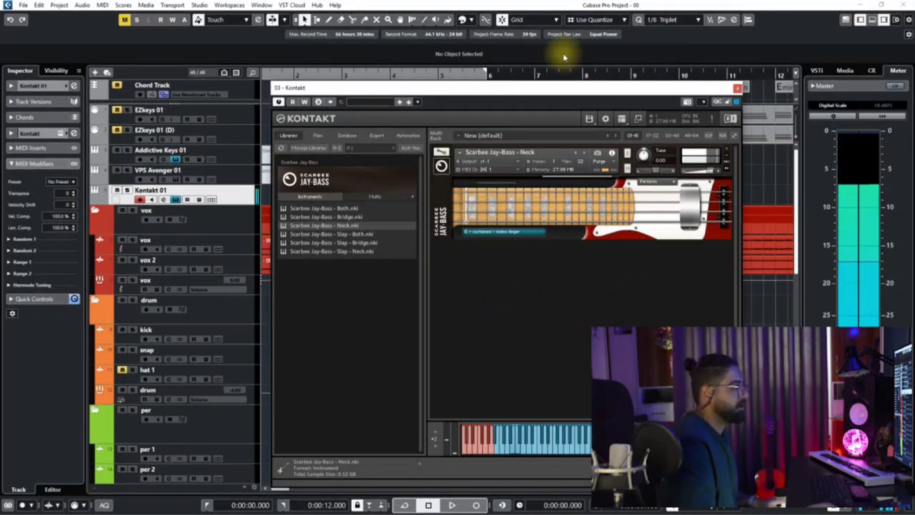
pyautogui.click(540, 86)
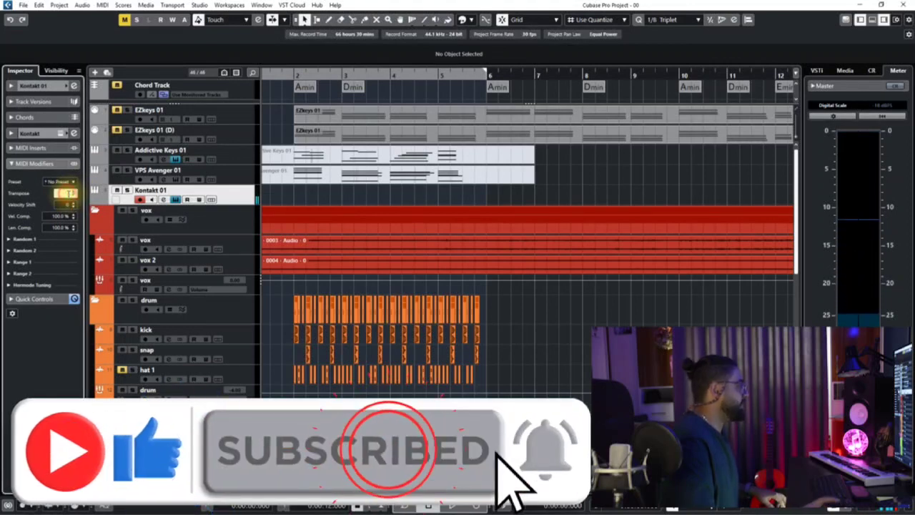
pyautogui.click(67, 194)
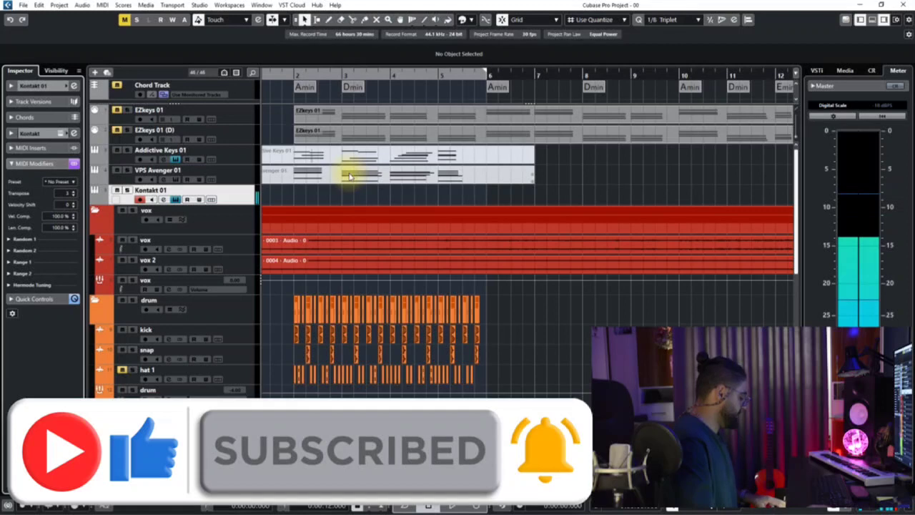
# Step: Play the arrangement from the start to rehearse the bass line along with the other tracks
pyautogui.press('space')
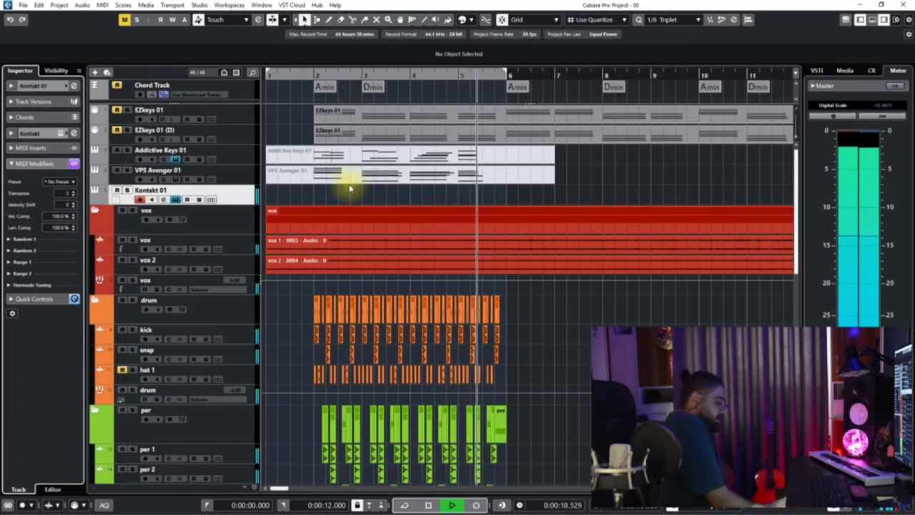
pyautogui.press('space')
pyautogui.press('space')
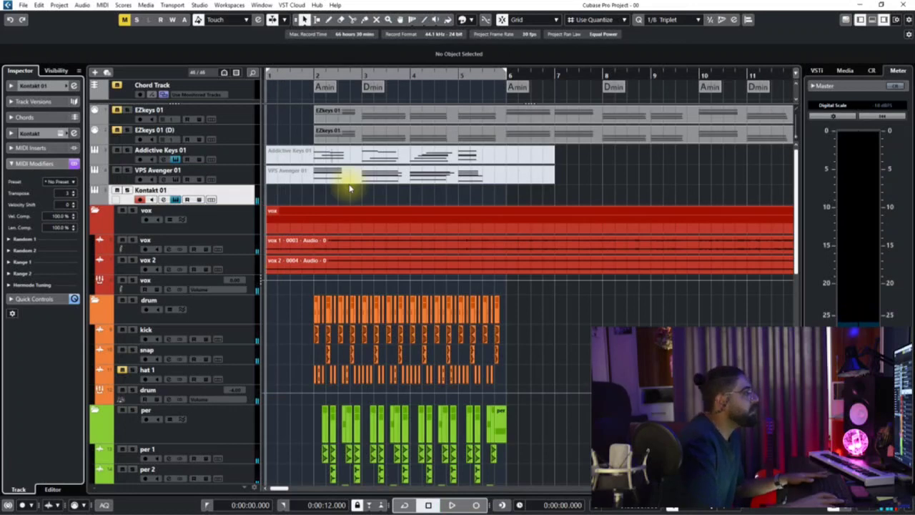
# Step: Record two trial bass takes on the Kontakt 01 track from the start and delete them
pyautogui.press('KP_Multiply')
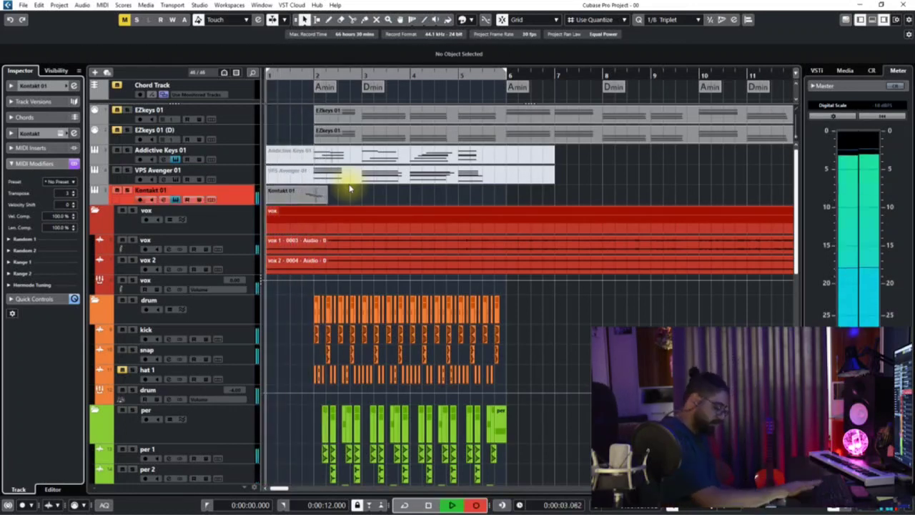
pyautogui.press('space')
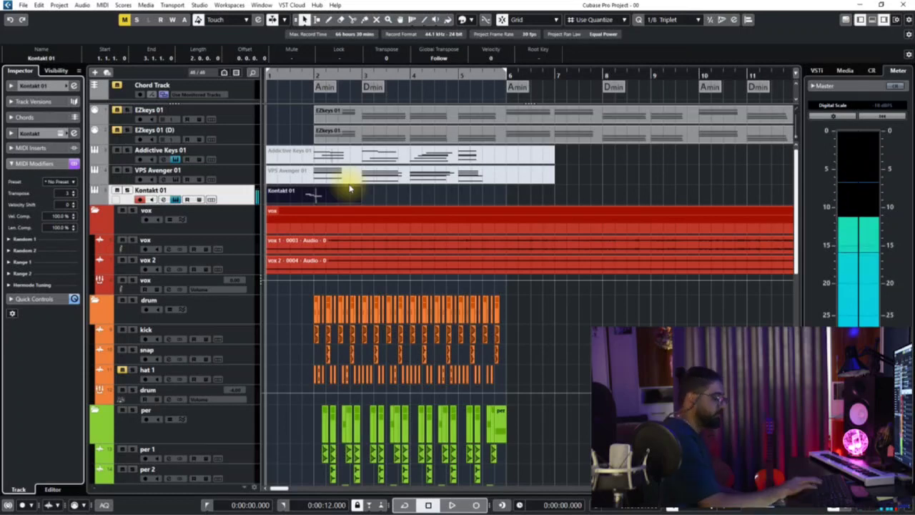
pyautogui.press('Delete')
pyautogui.press('KP_Multiply')
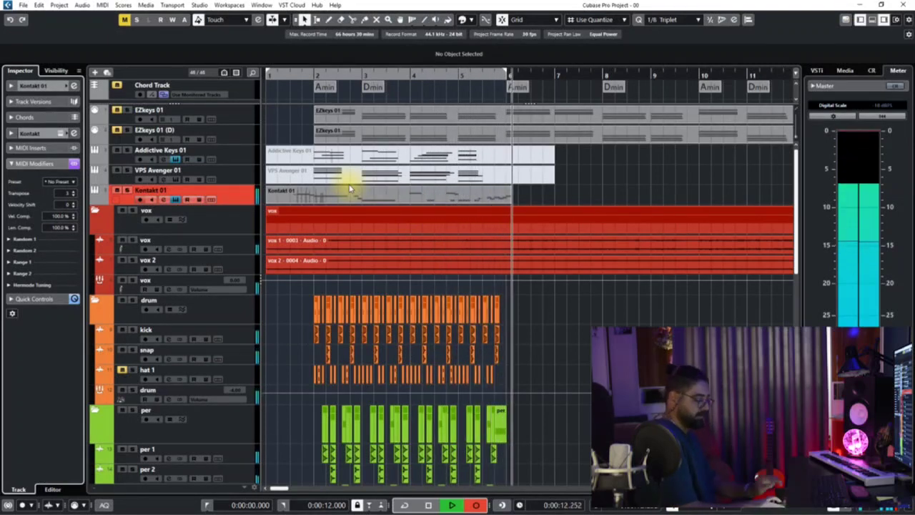
pyautogui.press('space')
pyautogui.press('space')
pyautogui.press('Delete')
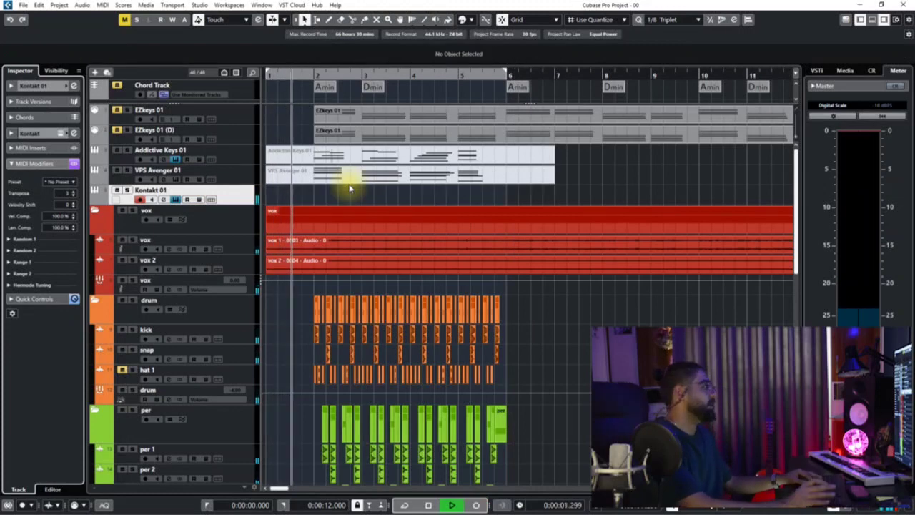
# Step: Record a new bass take on the Kontakt 01 track from the start until just past bar 6
pyautogui.press('space')
pyautogui.press('space')
pyautogui.press('space')
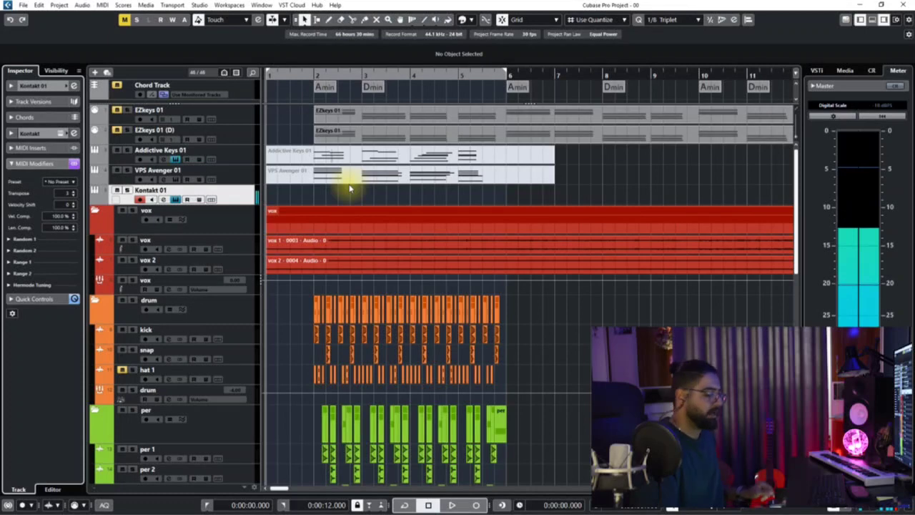
pyautogui.press('KP_Multiply')
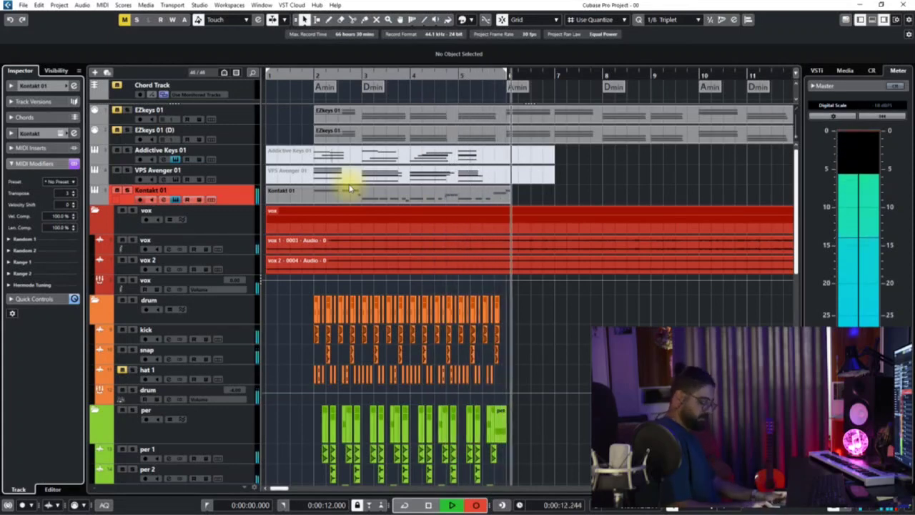
pyautogui.press('space')
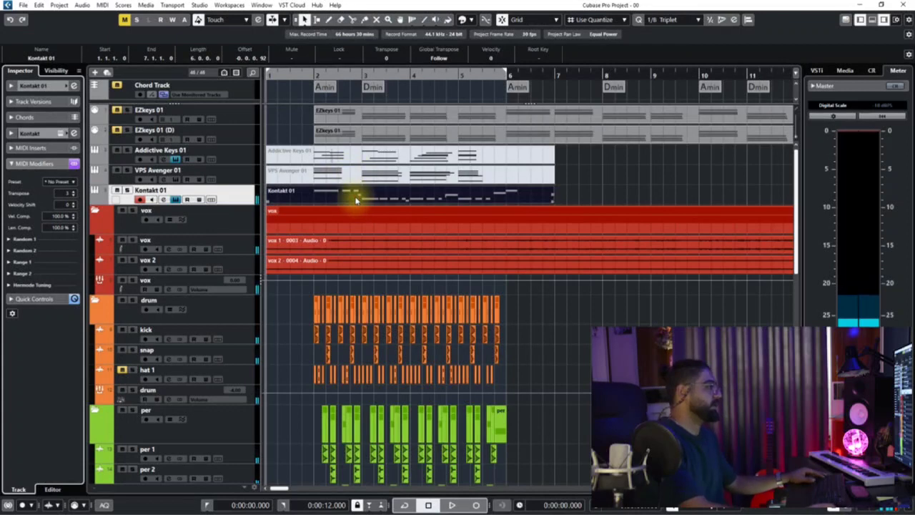
# Step: Open the recorded Kontakt 01 bass part in the note editor and quantize all its notes to 1/16 Triplet
pyautogui.doubleClick(356, 200)
pyautogui.hotkey('ctrl', 'a')
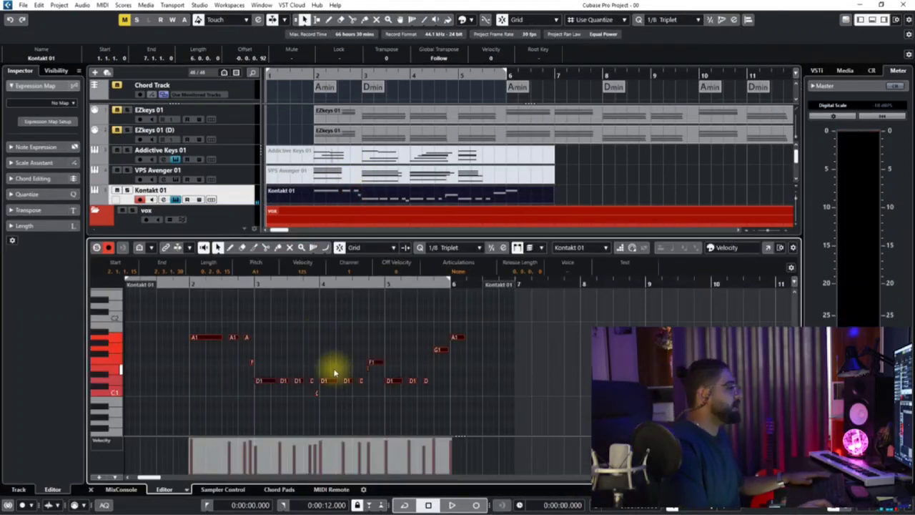
pyautogui.scroll(3, 274, 371)
pyautogui.moveTo(272, 373); pyautogui.dragTo(299, 374)
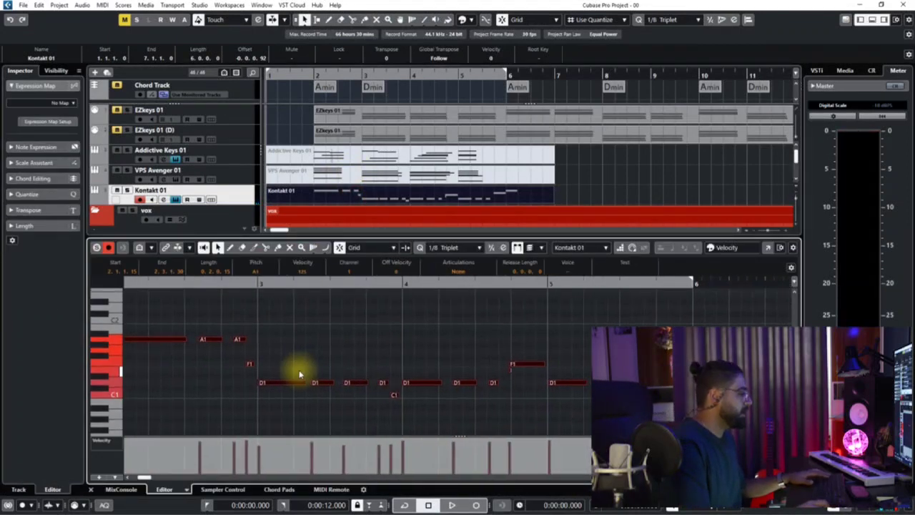
pyautogui.click(445, 249)
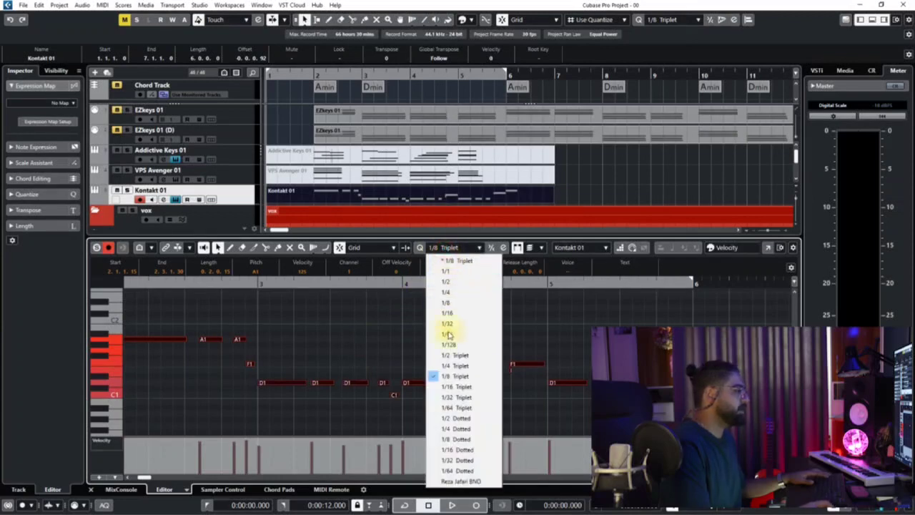
pyautogui.click(456, 387)
pyautogui.moveTo(302, 358); pyautogui.dragTo(445, 339)
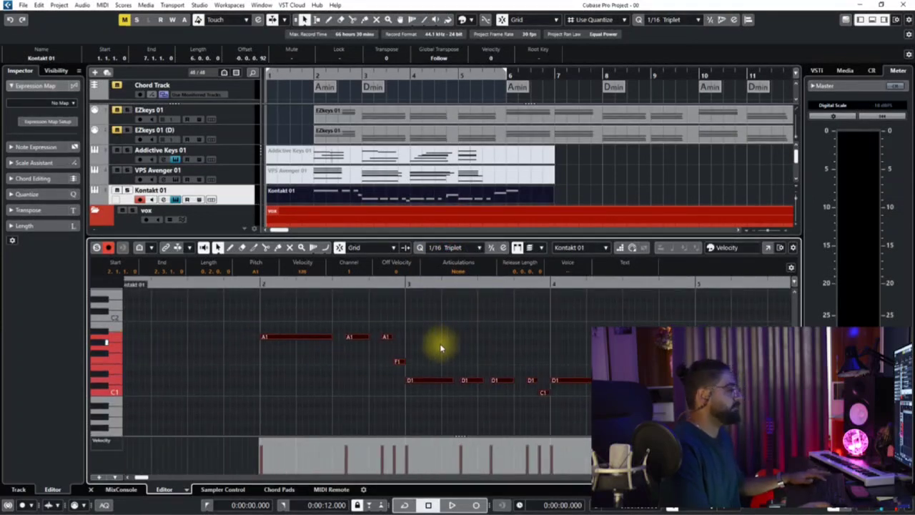
# Step: Delete the stray short E1 note near the end of bar 4 in the full-size note editor and replay from bar 3
pyautogui.press('space')
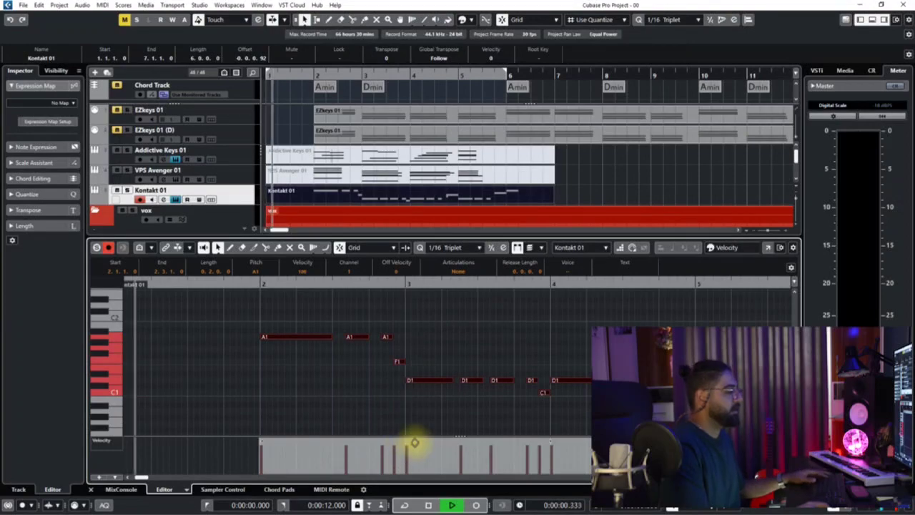
pyautogui.click(768, 247)
pyautogui.scroll(4, 173, 264)
pyautogui.moveTo(199, 263); pyautogui.dragTo(269, 266)
pyautogui.click(260, 293)
pyautogui.scroll(-1, 443, 272)
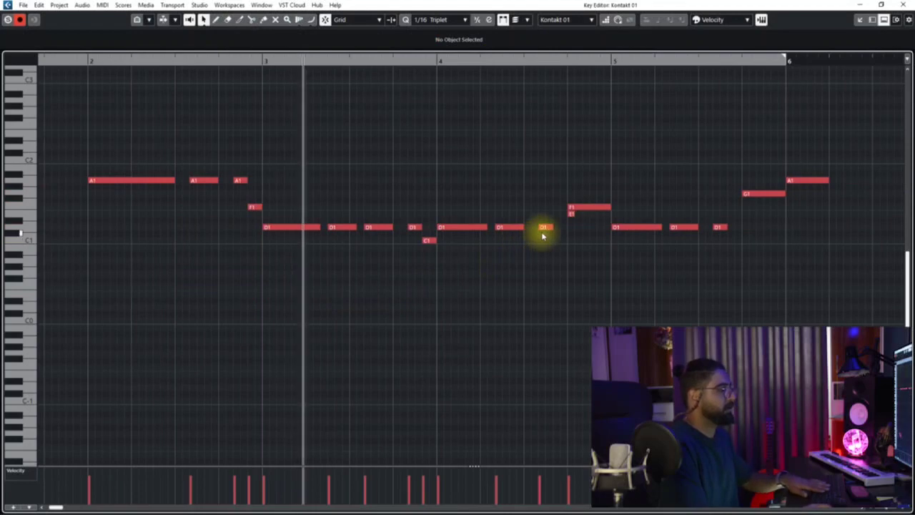
pyautogui.click(580, 213)
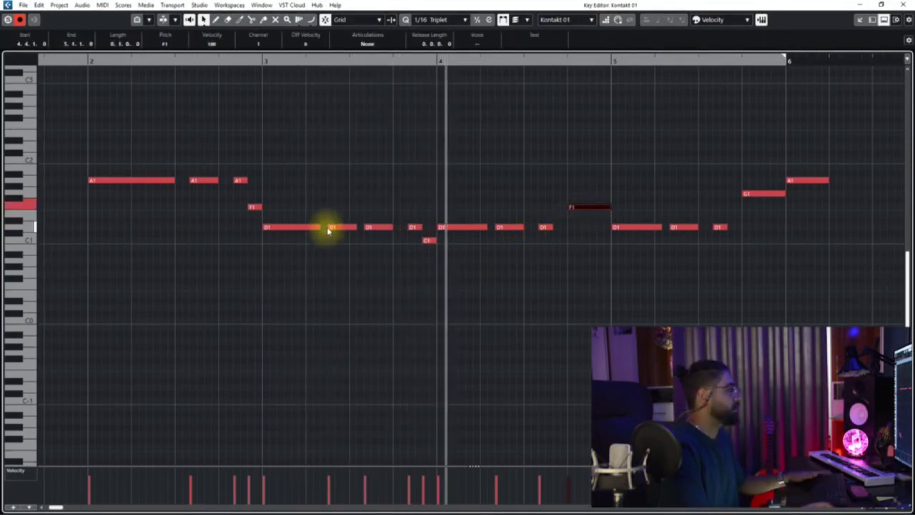
pyautogui.click(257, 61)
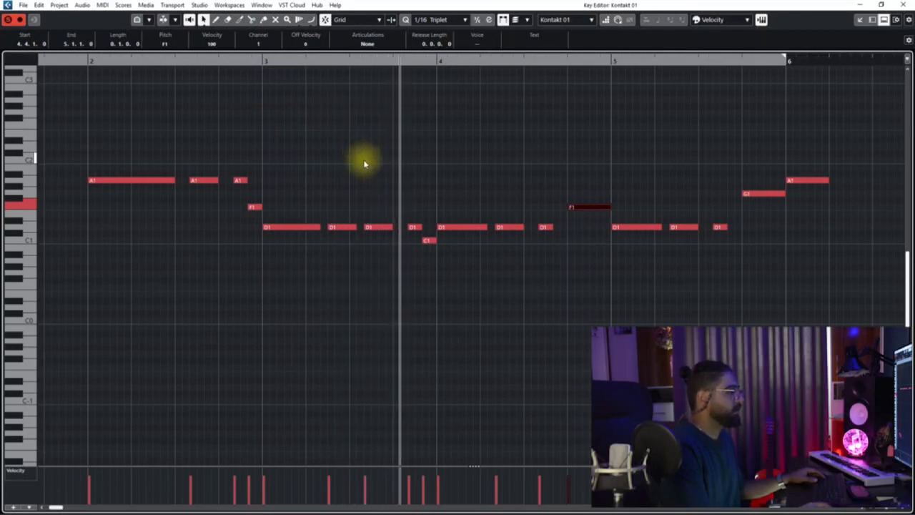
# Step: Replay the bass part, shorten the first D1 note in bar 3 to one beat, ending at 3.2, and listen again
pyautogui.press('space')
pyautogui.press('s')
pyautogui.press('space')
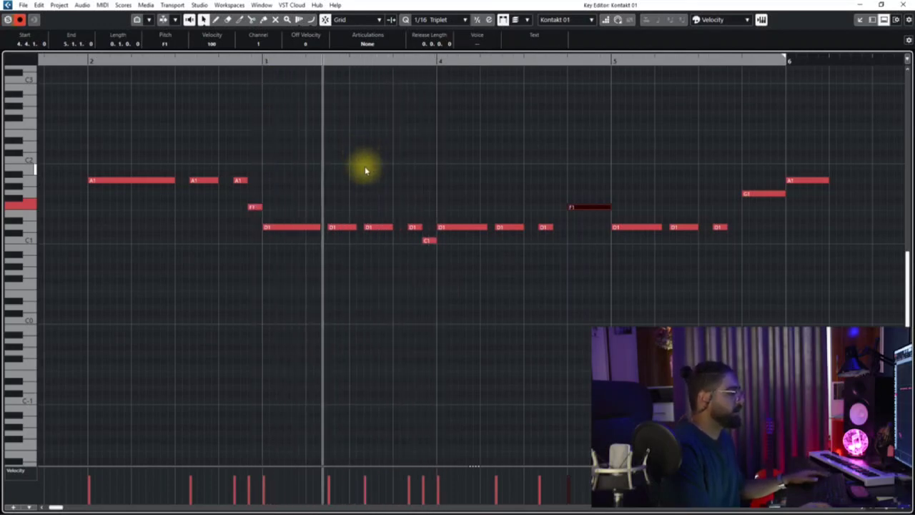
pyautogui.moveTo(317, 228); pyautogui.dragTo(305, 229)
pyautogui.press('space')
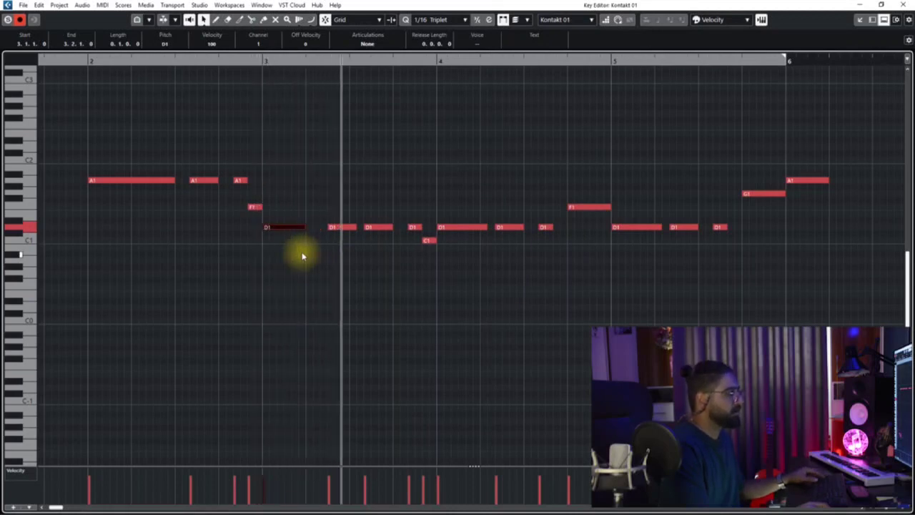
pyautogui.press('space')
pyautogui.press('space')
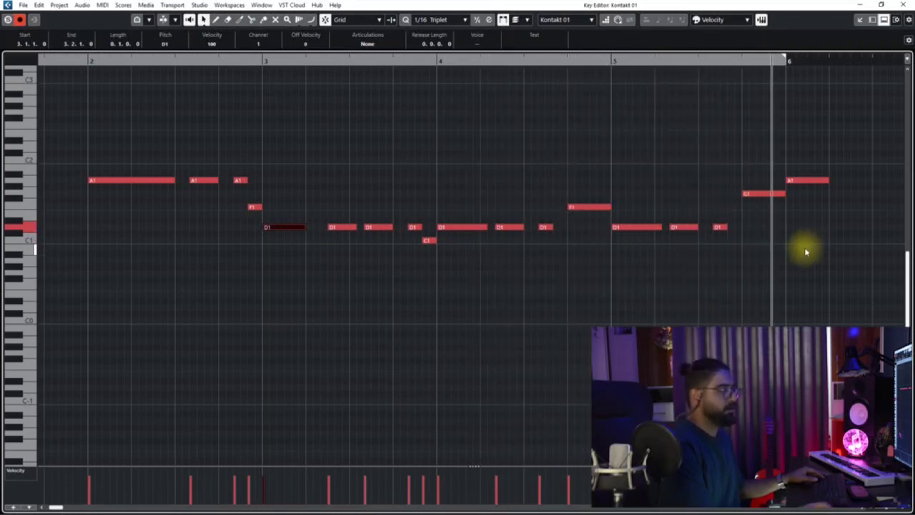
# Step: Delete the A1 note at bar 6 and the G1 note at the end of bar 5, checking playback
pyautogui.press('space')
pyautogui.click(805, 181)
pyautogui.press('Delete')
pyautogui.press('space')
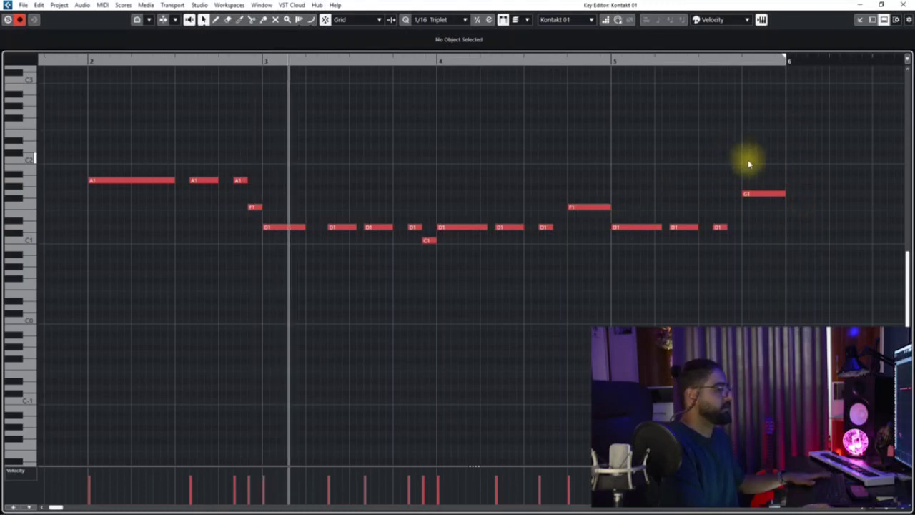
pyautogui.click(679, 64)
pyautogui.click(766, 193)
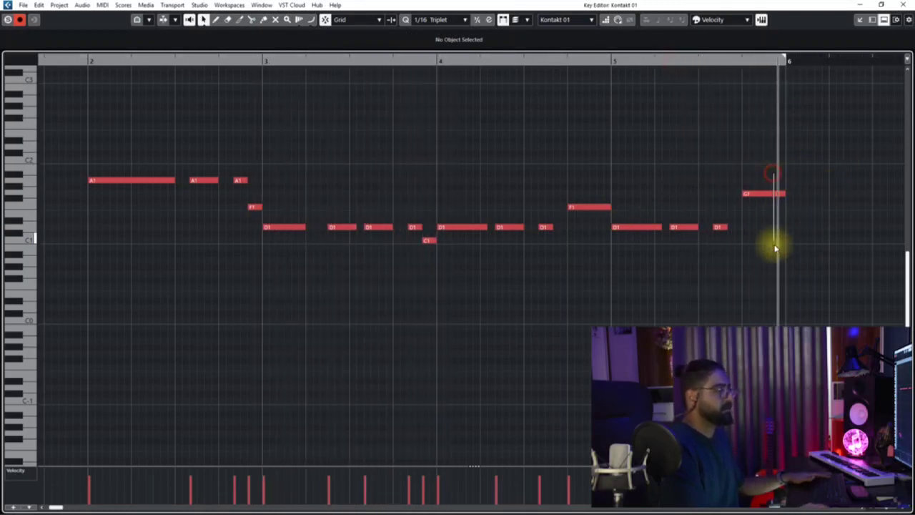
pyautogui.press('Delete')
pyautogui.press('space')
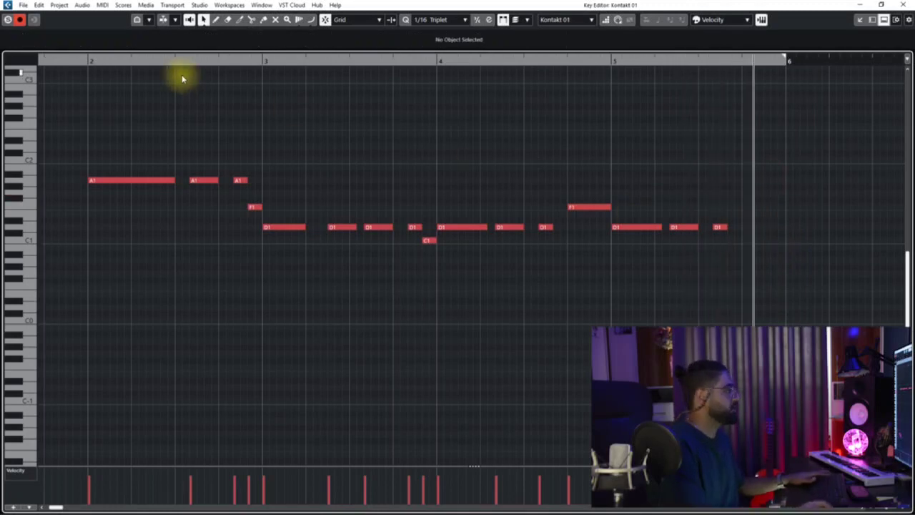
# Step: Replay the bass line from bar 2 and delete all notes in the Kontakt 01 part
pyautogui.click(87, 62)
pyautogui.scroll(1, 192, 225)
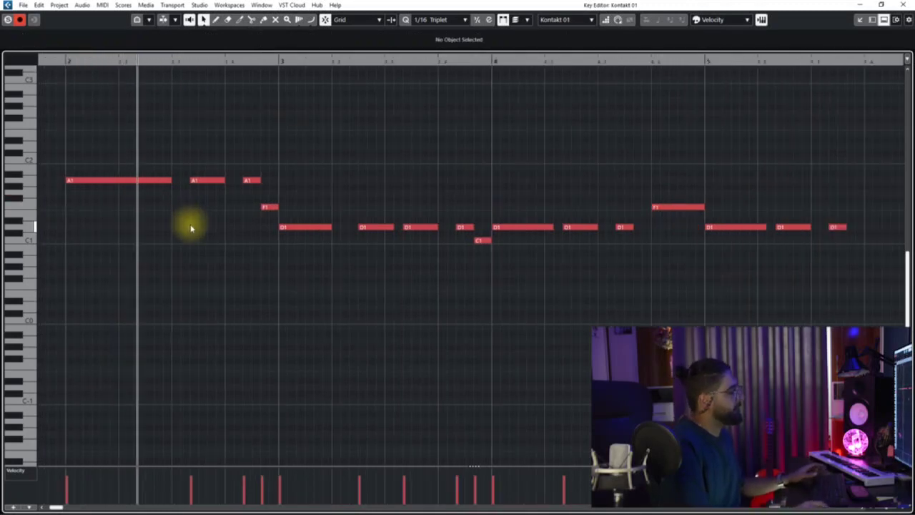
pyautogui.scroll(-3, 191, 227)
pyautogui.hscroll(-1, 193, 223)
pyautogui.scroll(1, 194, 223)
pyautogui.press('space')
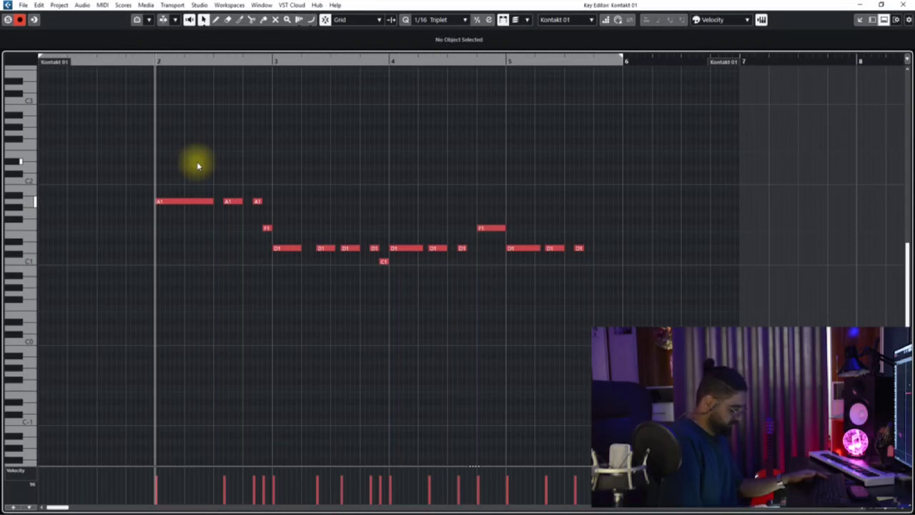
pyautogui.moveTo(180, 149); pyautogui.dragTo(656, 326)
pyautogui.press('Delete')
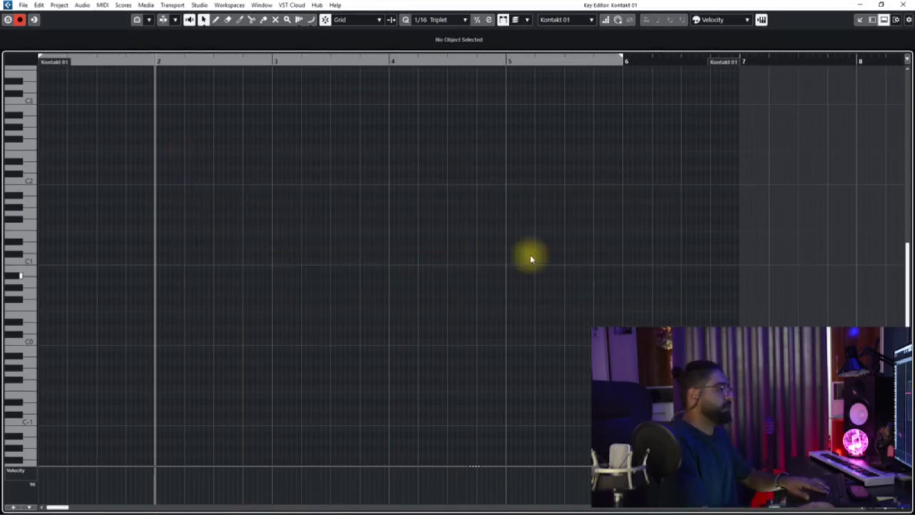
# Step: Try two new bass takes from the start of the Kontakt 01 part, undoing each one
pyautogui.scroll(-1, 207, 138)
pyautogui.moveTo(78, 61); pyautogui.dragTo(2, 100)
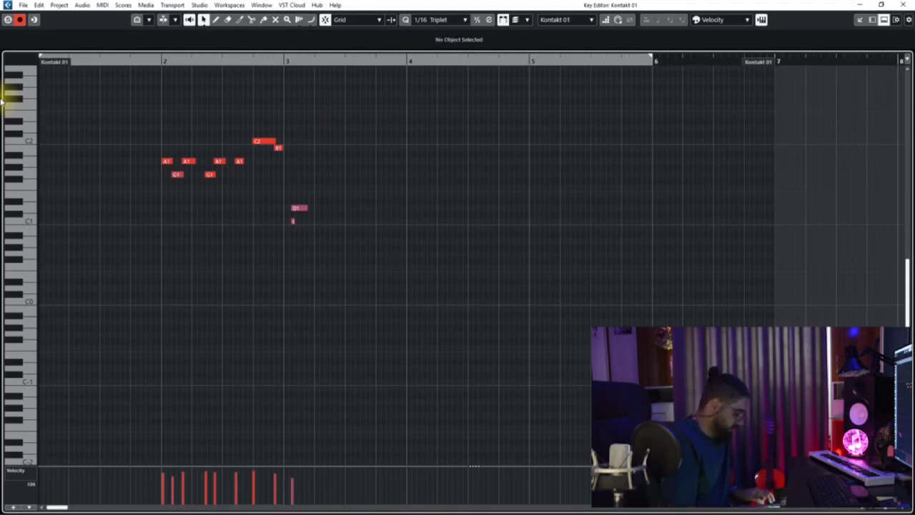
pyautogui.press('space')
pyautogui.hotkey('ctrl', 'z')
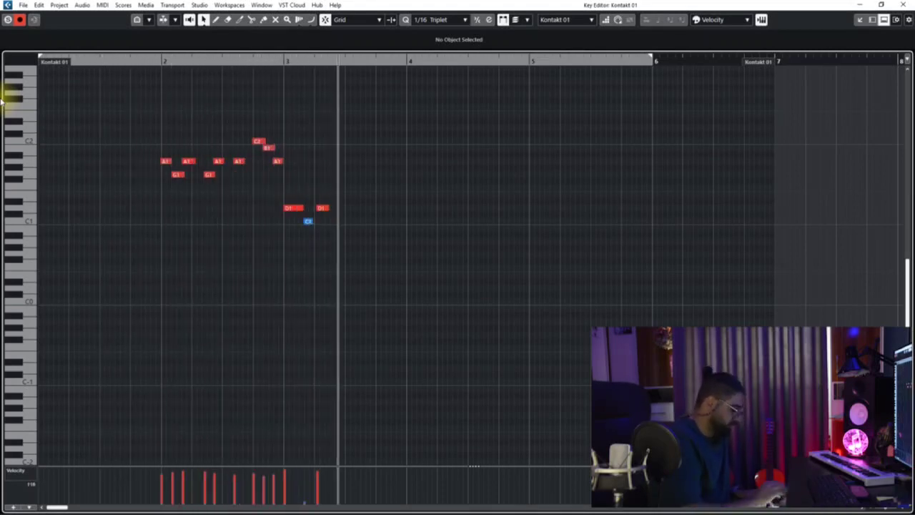
pyautogui.press('space')
pyautogui.press('space')
pyautogui.hotkey('ctrl', 'z')
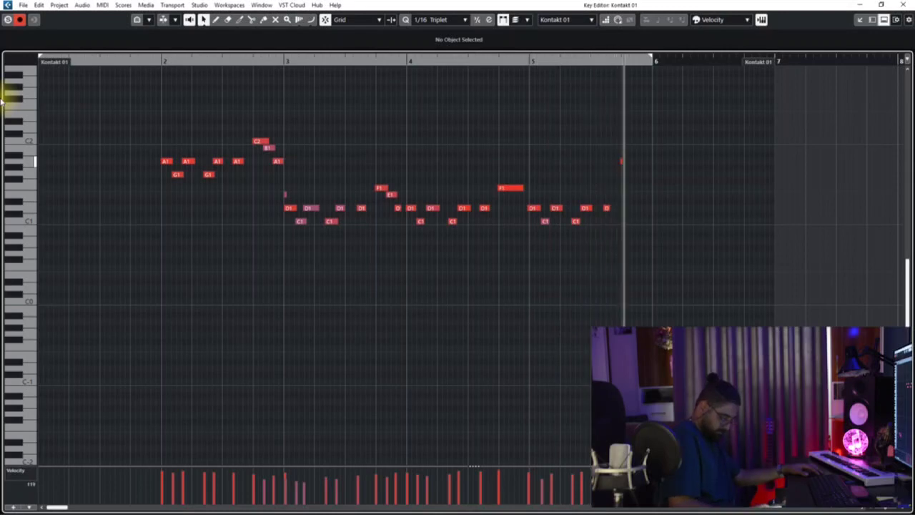
# Step: Record a bass take up to bar 6 and quantize all its notes to 1/16 Triplet
pyautogui.press('space')
pyautogui.hotkey('ctrl', 'a')
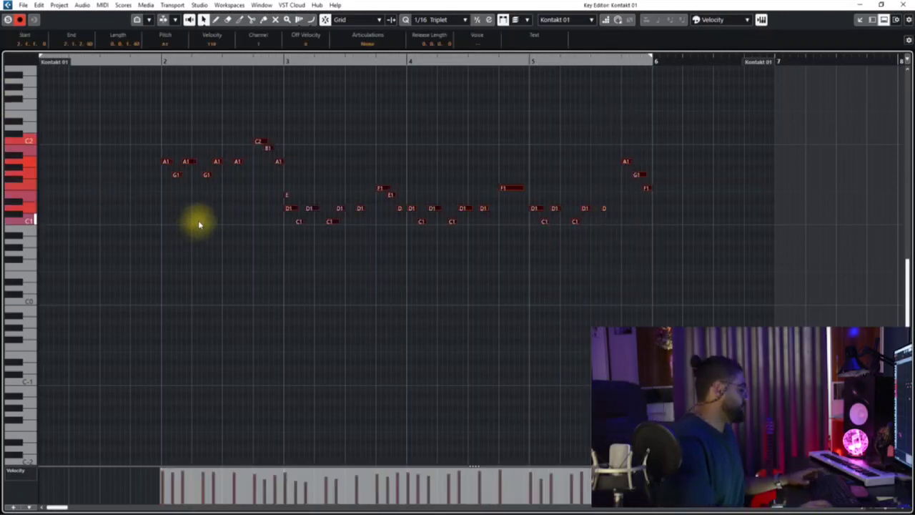
pyautogui.hotkey('alt', 's')
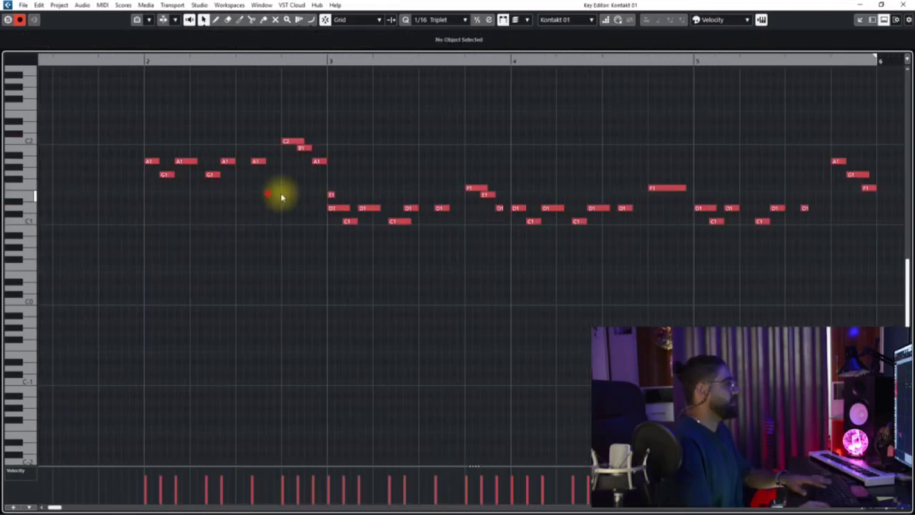
# Step: Delete the stray E1 note at the start of bar 3 and fit all note lengths to the 1/8 Triplet grid
pyautogui.click(372, 167)
pyautogui.press('space')
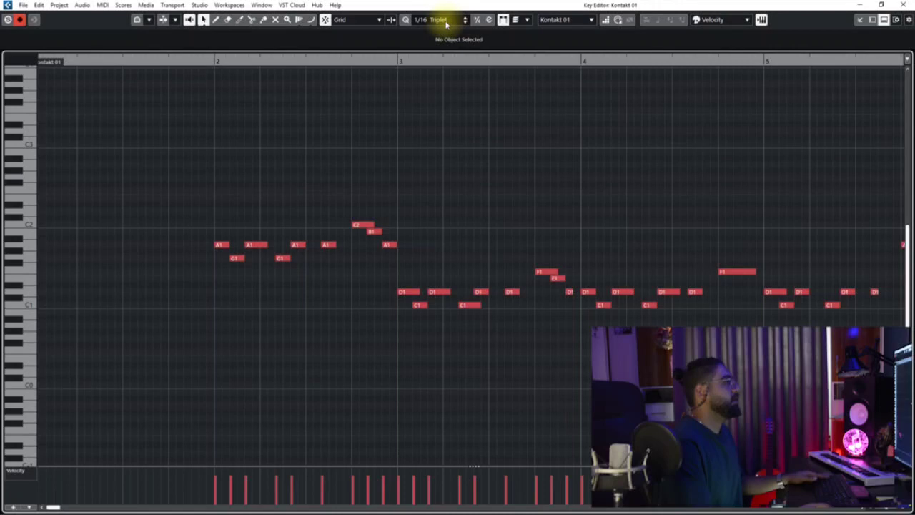
pyautogui.hotkey('ctrl', 'a')
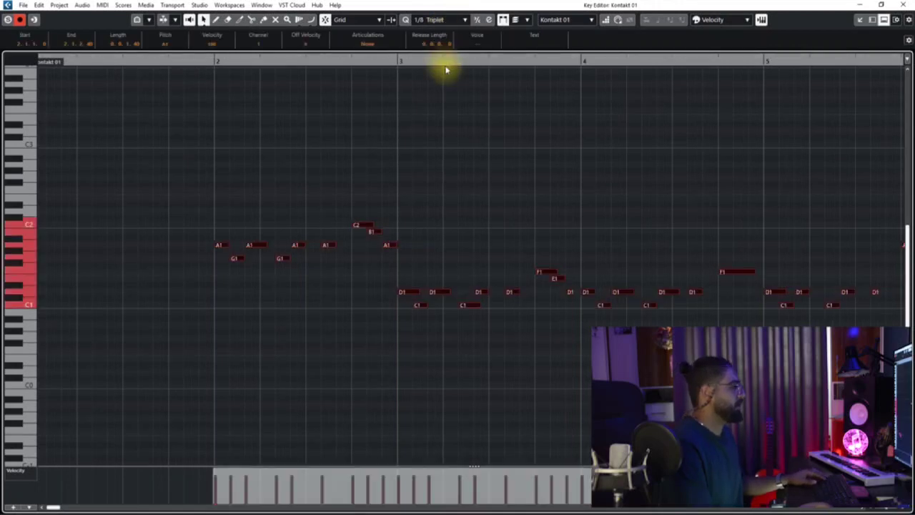
pyautogui.moveTo(718, 271); pyautogui.dragTo(543, 288)
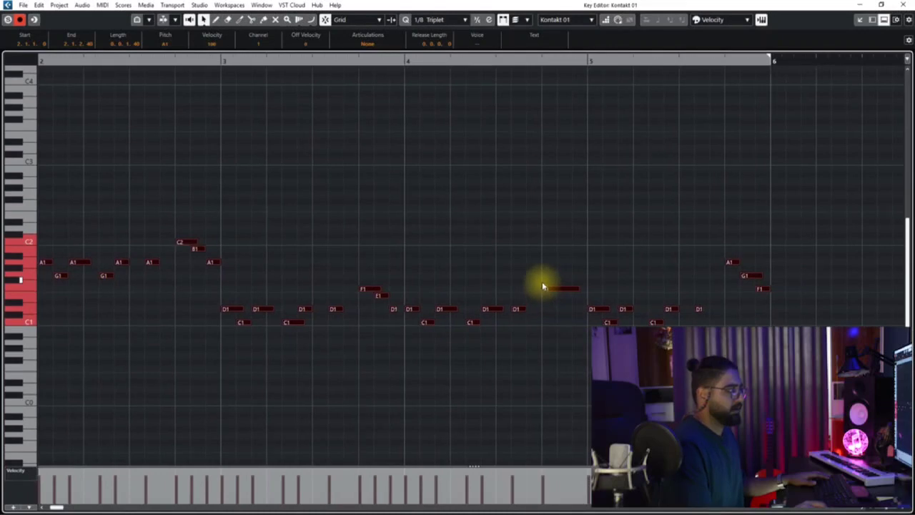
pyautogui.moveTo(391, 262); pyautogui.dragTo(584, 265)
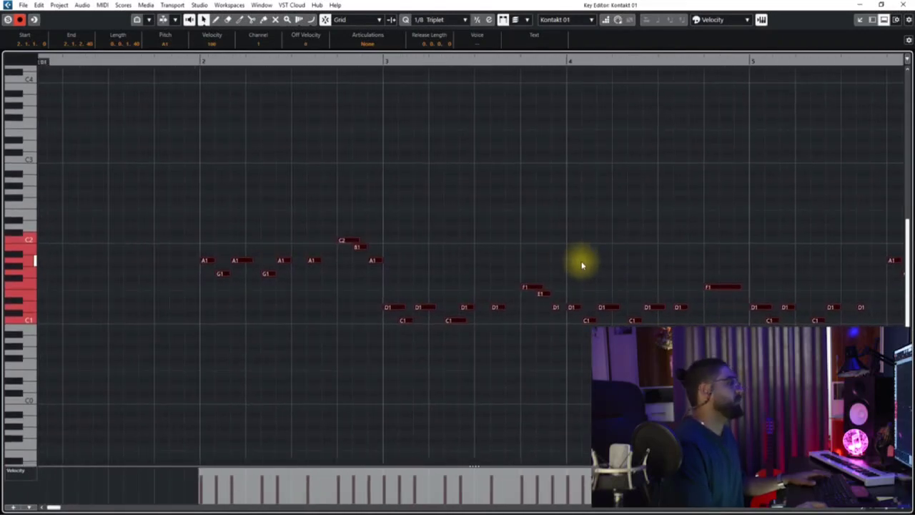
# Step: Shorten the C2 note near the end of bar 2 to length 0.0.1.40 so it stops where the B1 note starts
pyautogui.click(445, 268)
pyautogui.moveTo(366, 237)
pyautogui.mouseDown()
pyautogui.moveTo(351, 238)
pyautogui.moveTo(368, 242)
pyautogui.mouseUp()
pyautogui.press('h')
pyautogui.press('h')
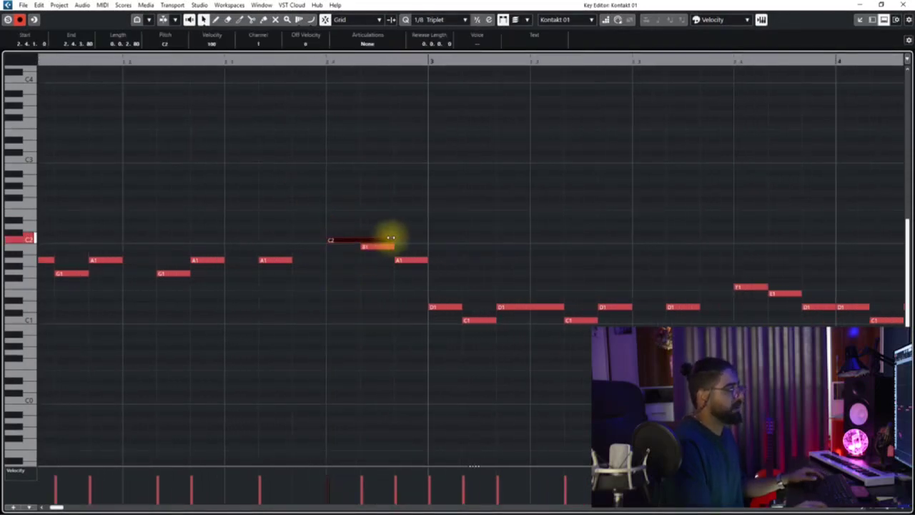
pyautogui.press('g')
pyautogui.press('g')
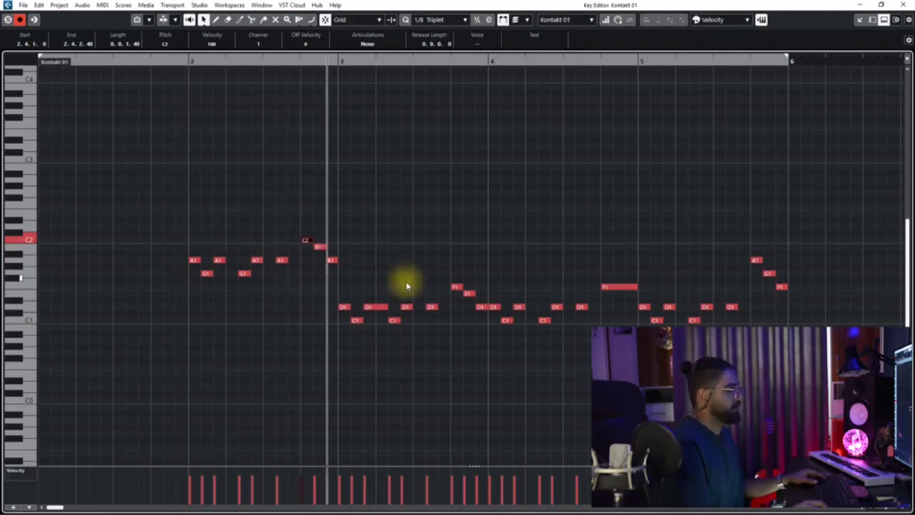
# Step: Play through the bass part, delete the closing A1, G1 and F1 notes before bar 6, and return to the full track arrangement
pyautogui.moveTo(405, 286); pyautogui.dragTo(291, 274)
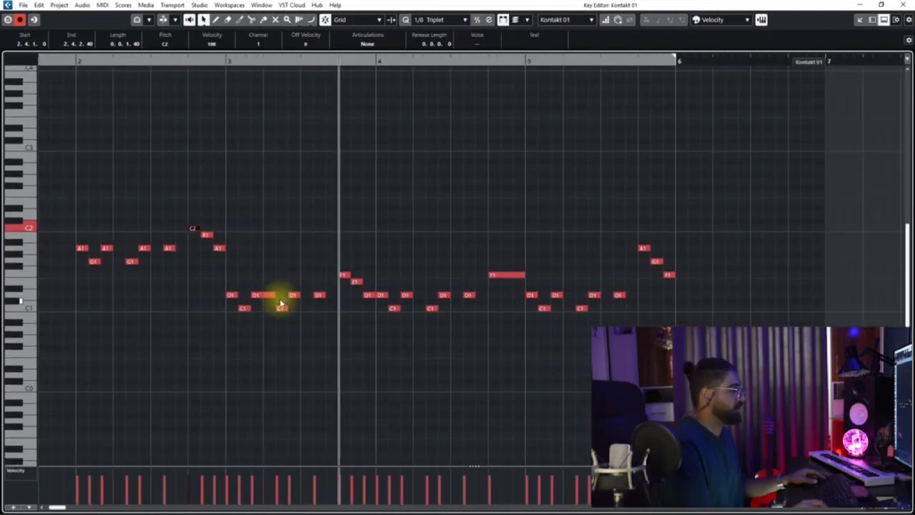
pyautogui.click(219, 61)
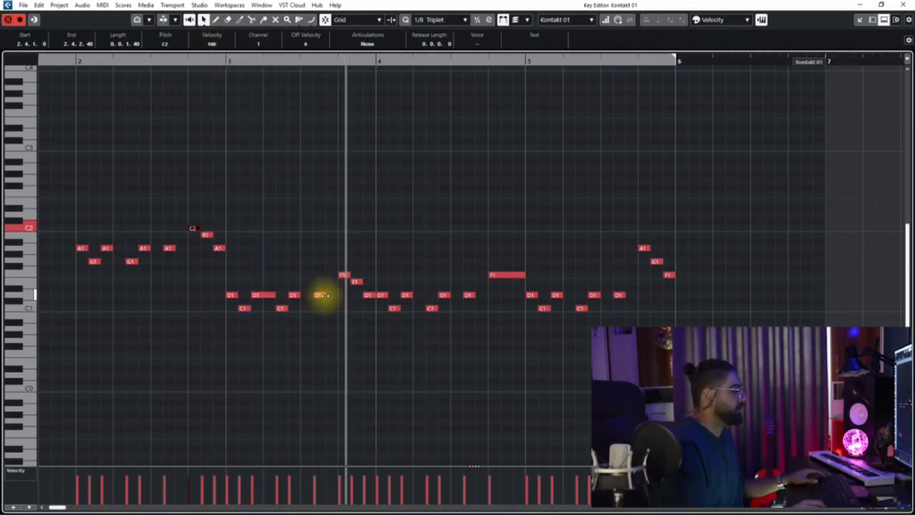
pyautogui.moveTo(439, 274); pyautogui.dragTo(318, 268)
pyautogui.moveTo(509, 261); pyautogui.dragTo(410, 261)
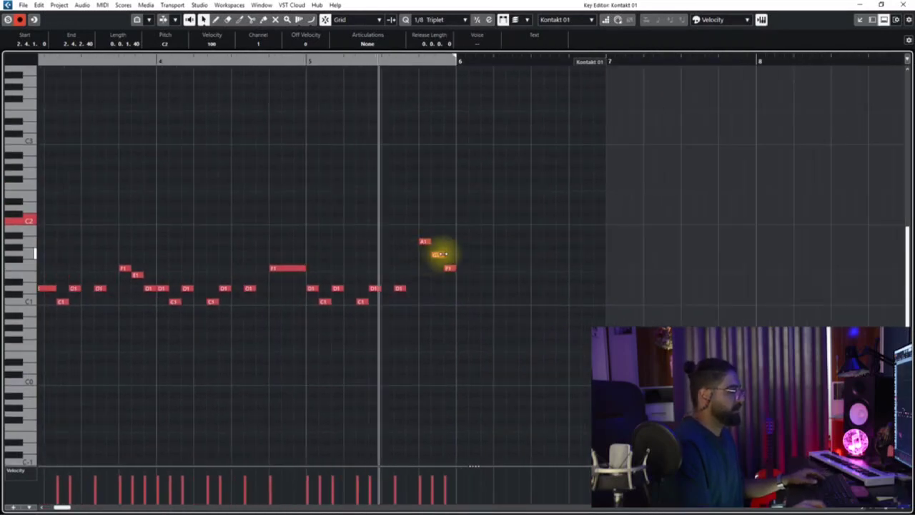
pyautogui.moveTo(425, 209); pyautogui.dragTo(493, 302)
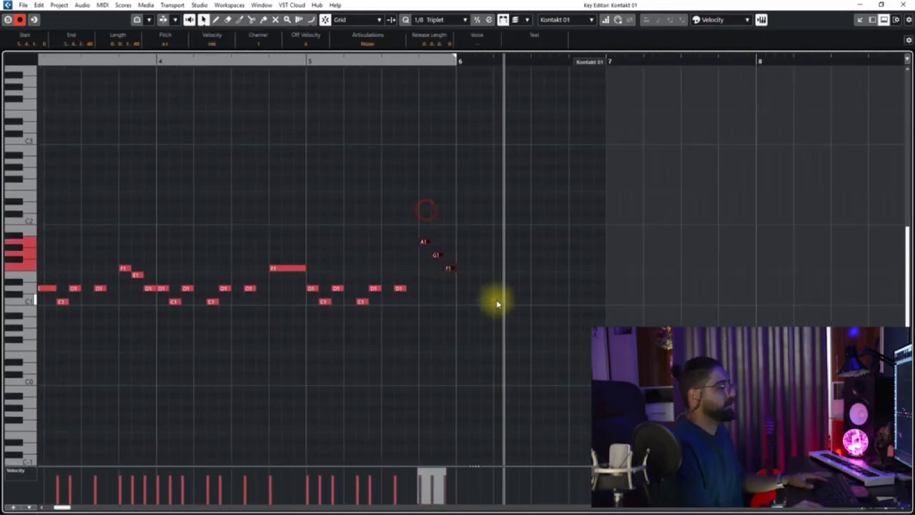
pyautogui.press('Delete')
pyautogui.click(861, 23)
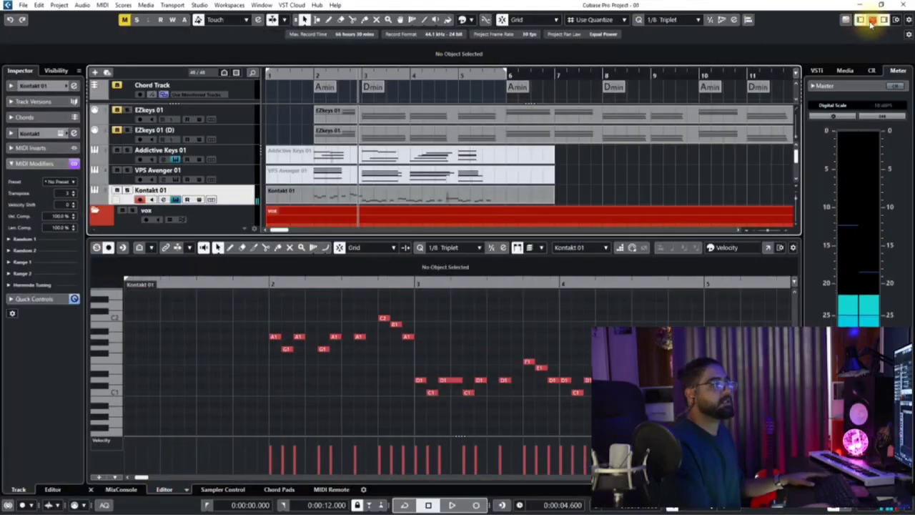
pyautogui.click(874, 21)
# Step: Reopen the Kontakt 01 part, switch its controller lane to Aftertouch and back to Velocity, and close the editor
pyautogui.click(429, 198)
pyautogui.doubleClick(426, 198)
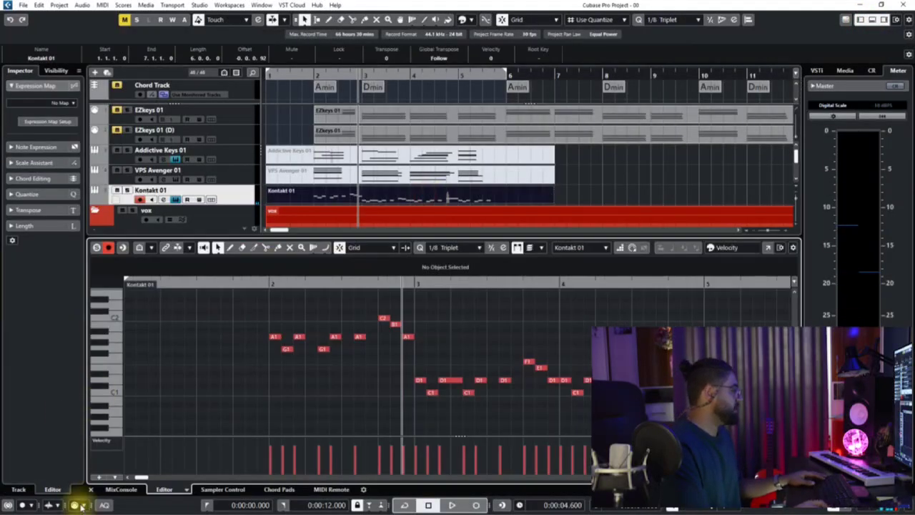
pyautogui.click(101, 449)
pyautogui.click(127, 249)
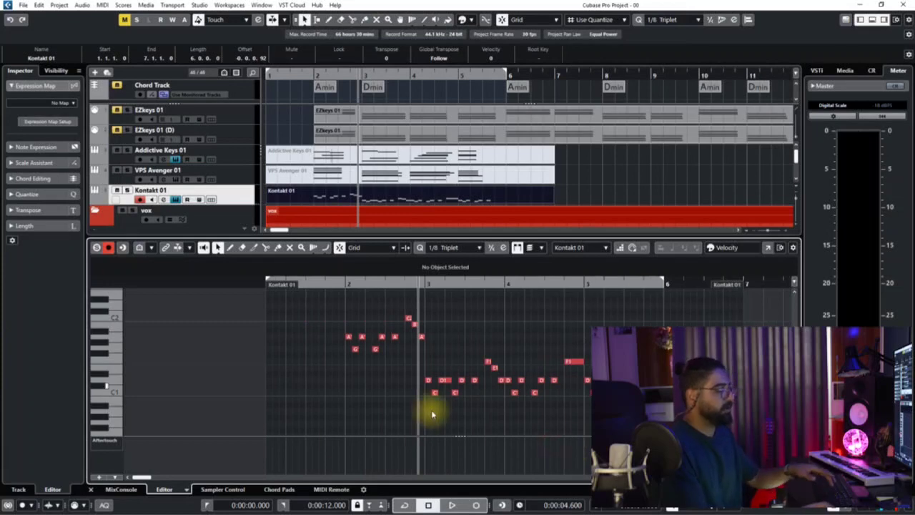
pyautogui.click(115, 443)
pyautogui.click(121, 226)
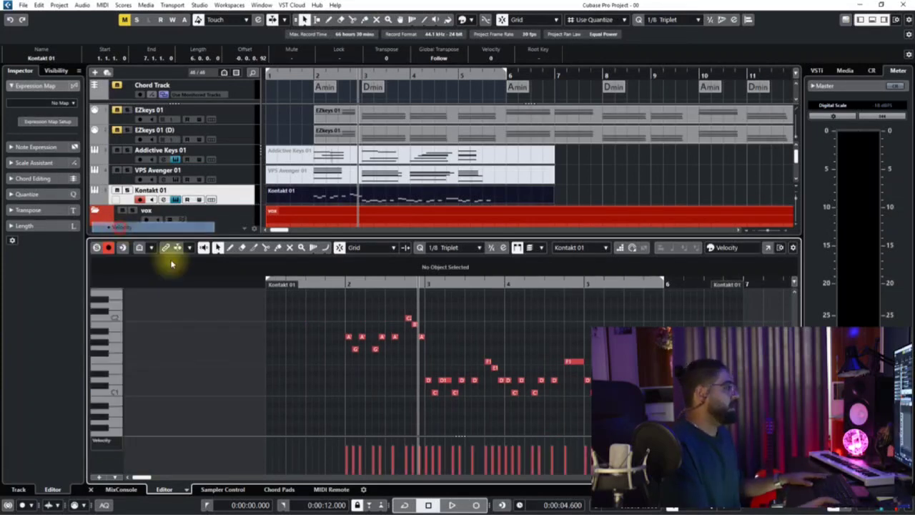
pyautogui.click(879, 22)
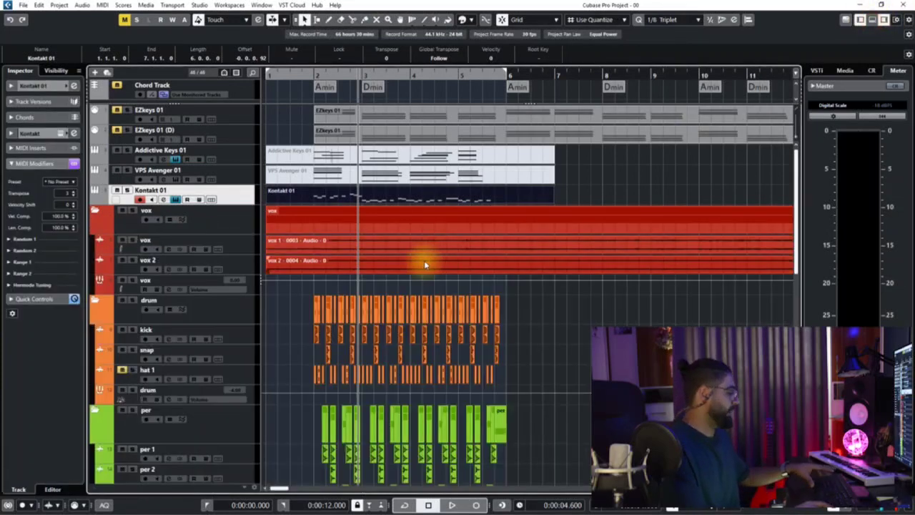
# Step: Render the Kontakt 01 part to an audio track and rename the new track bass
pyautogui.doubleClick(404, 195)
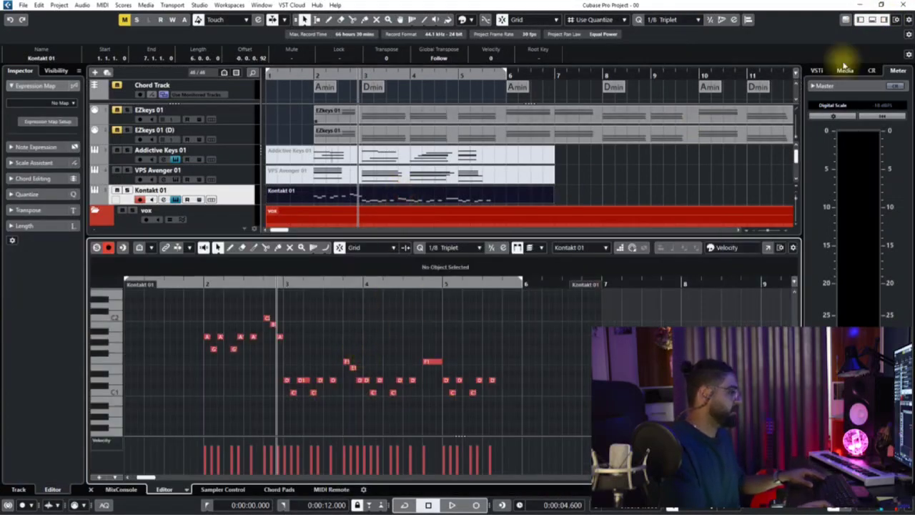
pyautogui.click(872, 21)
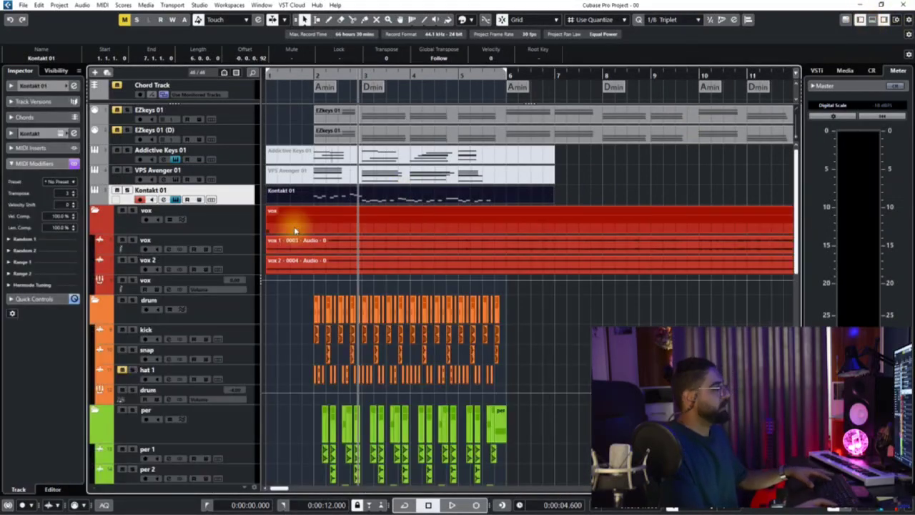
pyautogui.hotkey('ctrl', 'r')
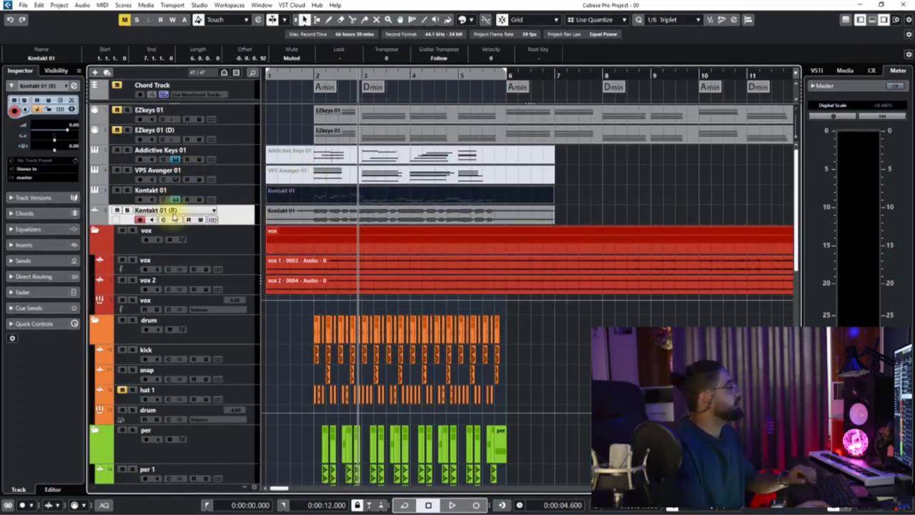
pyautogui.click(595, 188)
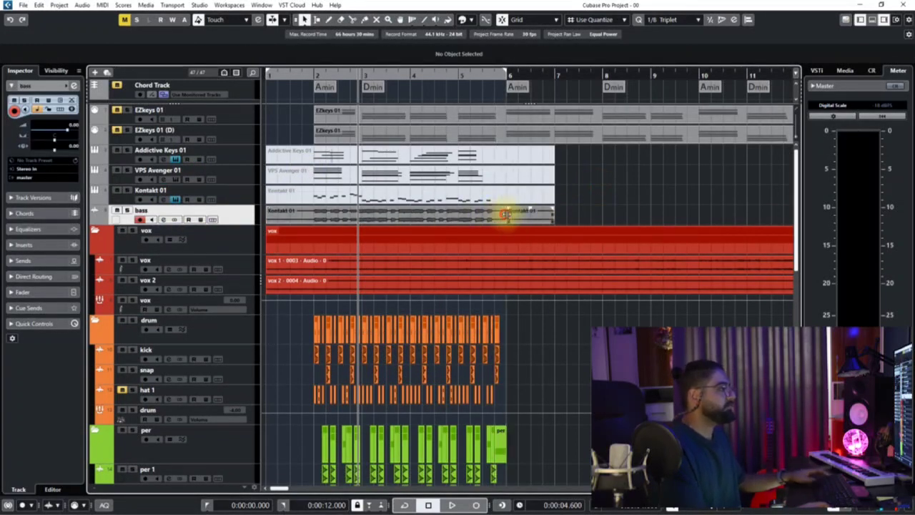
# Step: Cut off the bass audio clip's excess at bar 6 and move the bass track into the bass folder above its group channel
pyautogui.moveTo(505, 215); pyautogui.dragTo(505, 215)
pyautogui.press('space')
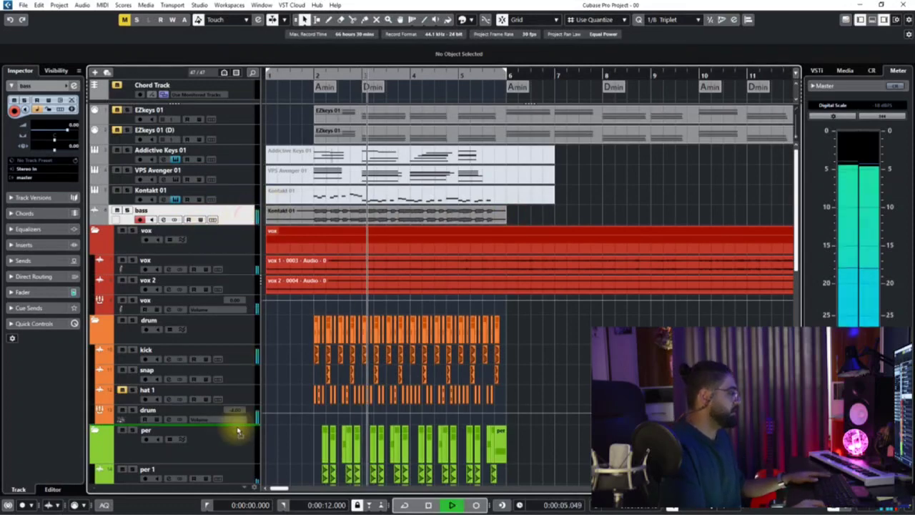
pyautogui.scroll(-3, 239, 479)
pyautogui.scroll(-20, 236, 476)
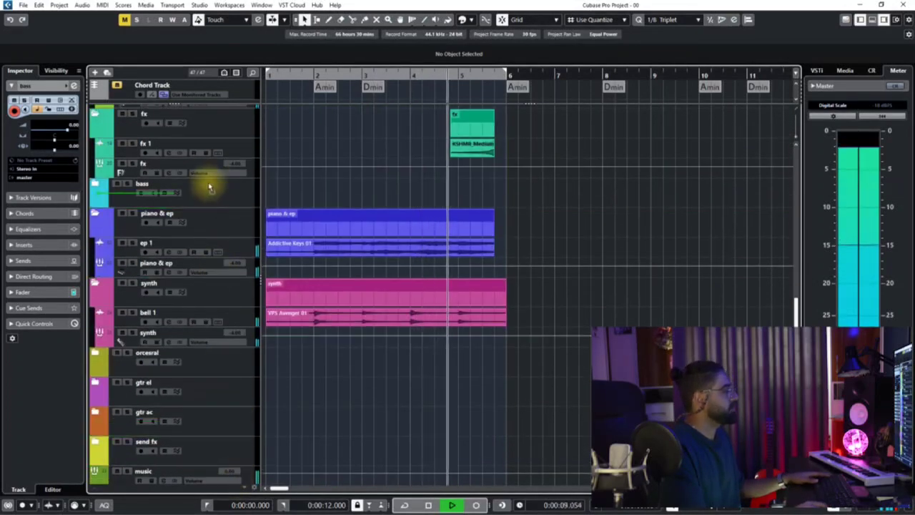
pyautogui.click(95, 184)
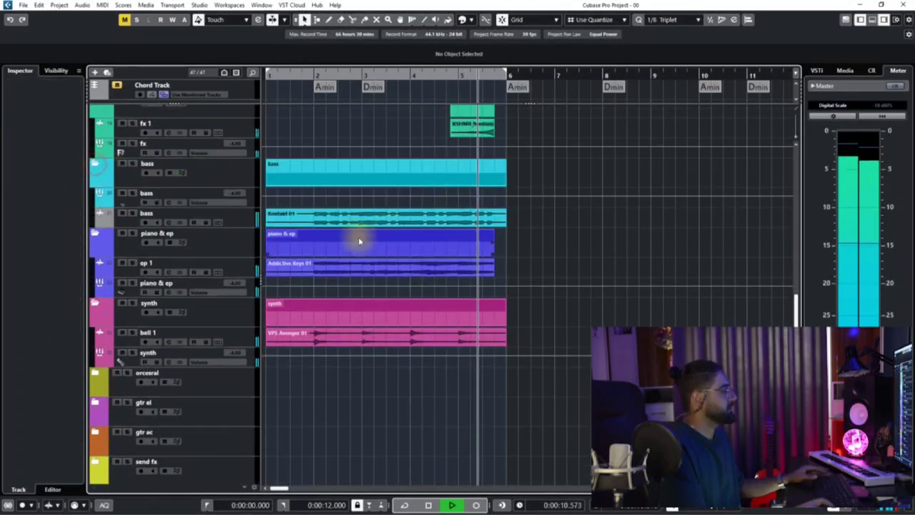
pyautogui.click(242, 218)
pyautogui.press('space')
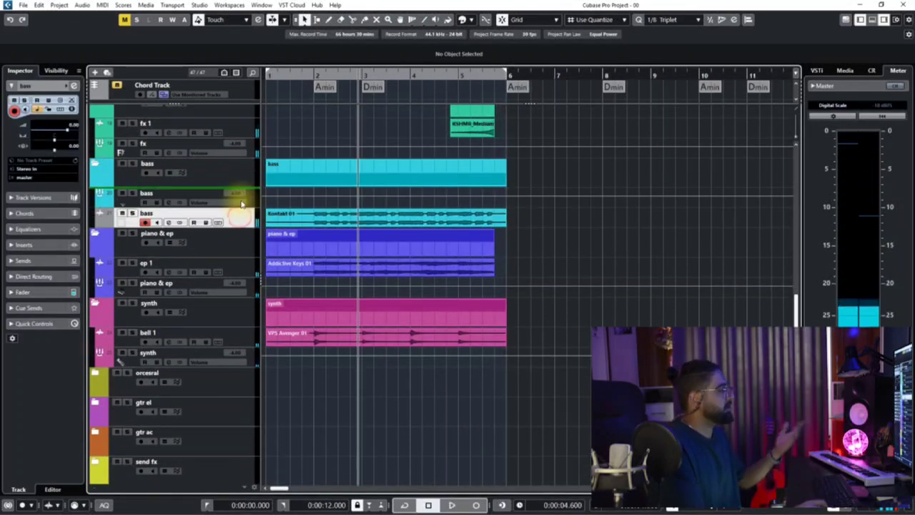
pyautogui.moveTo(242, 204); pyautogui.dragTo(242, 201)
# Step: Route the bass audio track's output to the bass group and colour the track cyan to match its folder
pyautogui.click(57, 176)
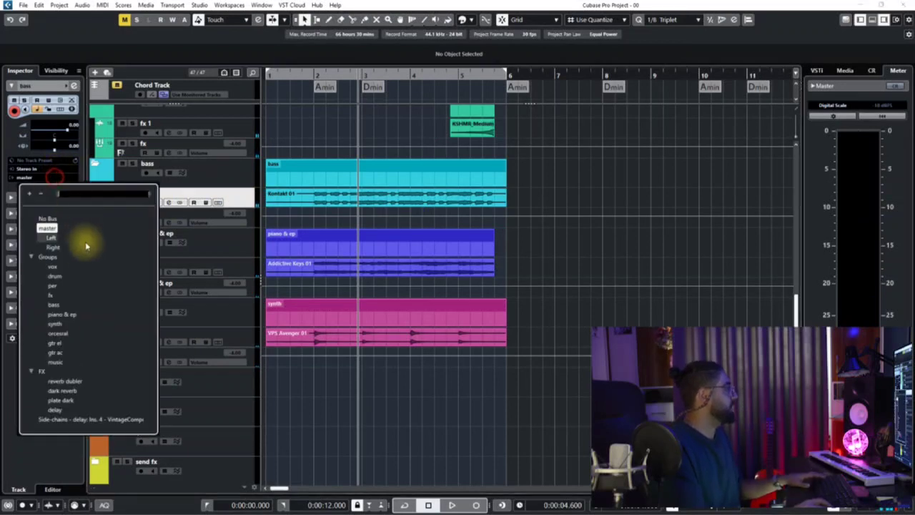
pyautogui.click(58, 306)
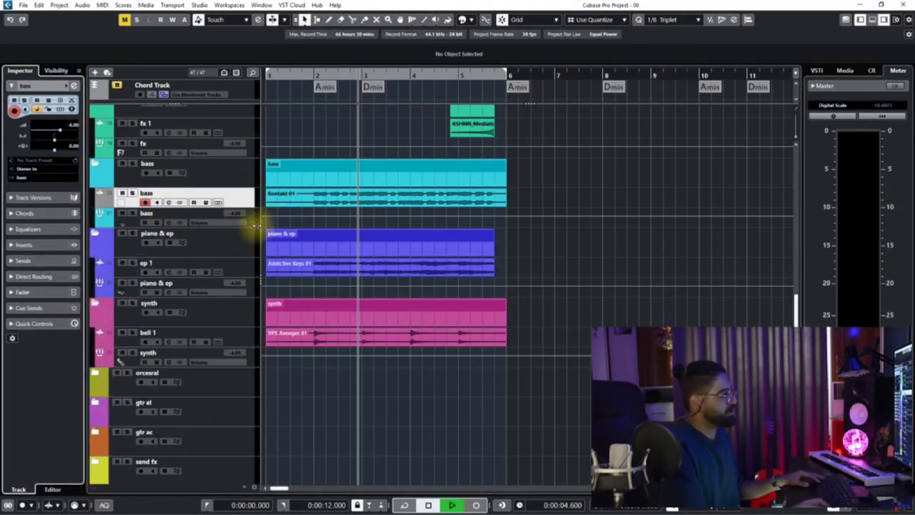
pyautogui.click(105, 199)
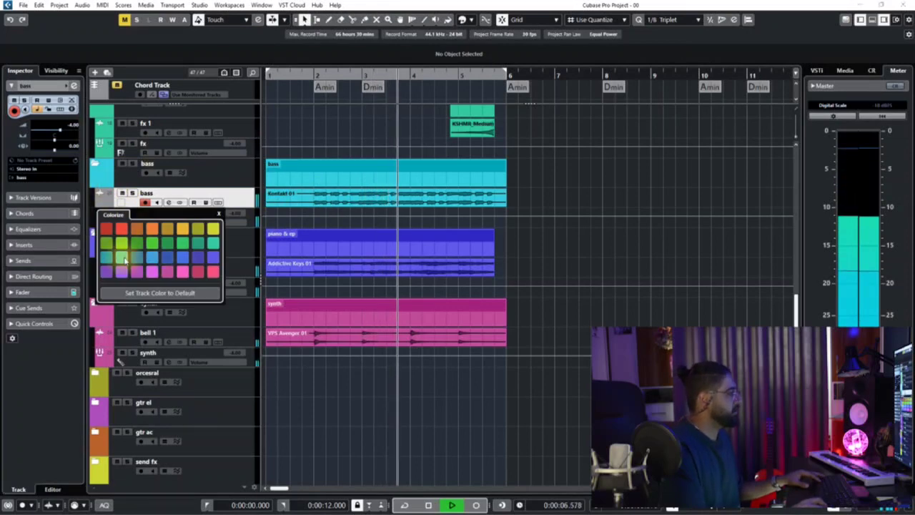
pyautogui.click(619, 252)
# Step: Play the arrangement from the start and set the VPS Avenger 01 audio clip's volume to -5.00 dB
pyautogui.scroll(2, 415, 258)
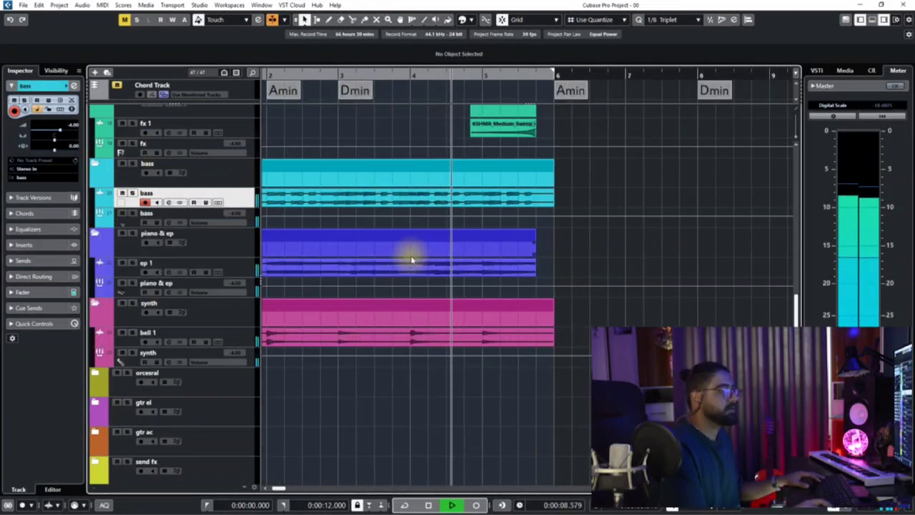
pyautogui.scroll(-4, 413, 260)
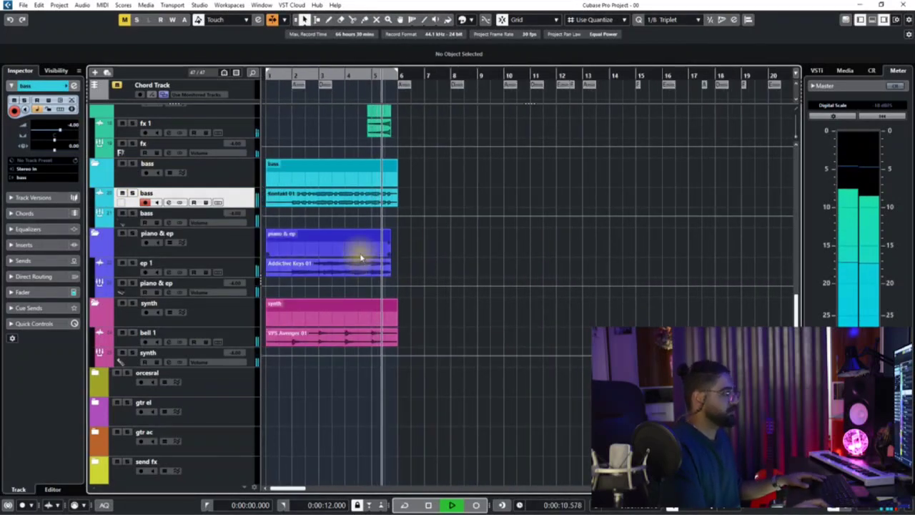
pyautogui.scroll(8, 362, 258)
pyautogui.click(281, 75)
pyautogui.scroll(4, 280, 75)
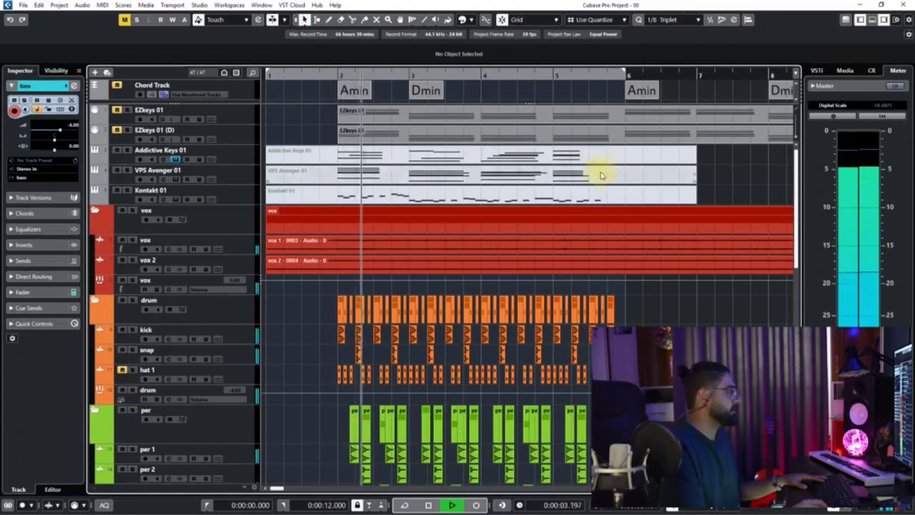
pyautogui.scroll(-10, 456, 261)
pyautogui.scroll(-2, 455, 261)
pyautogui.click(292, 272)
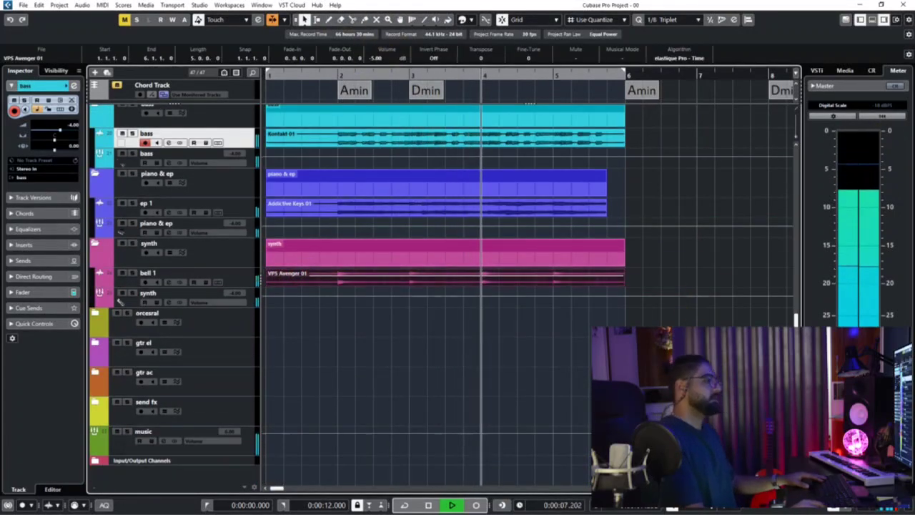
pyautogui.click(570, 304)
pyautogui.click(542, 266)
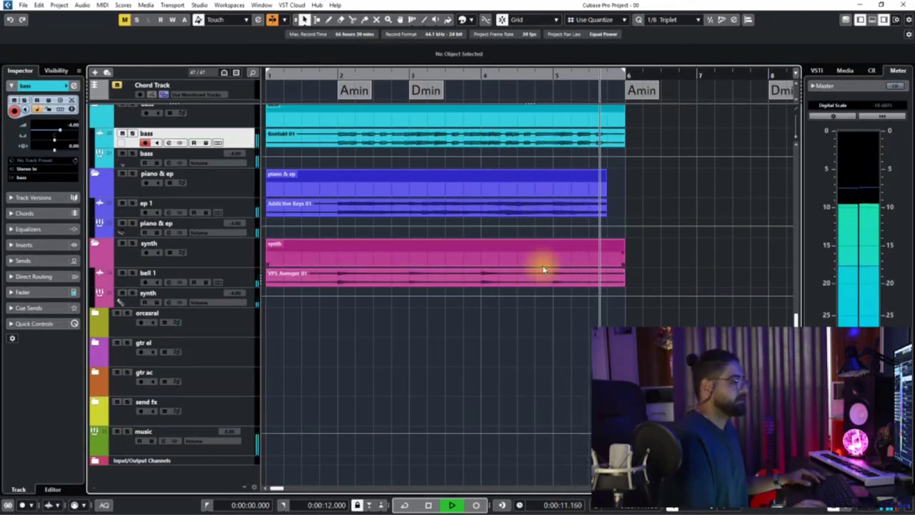
pyautogui.press('space')
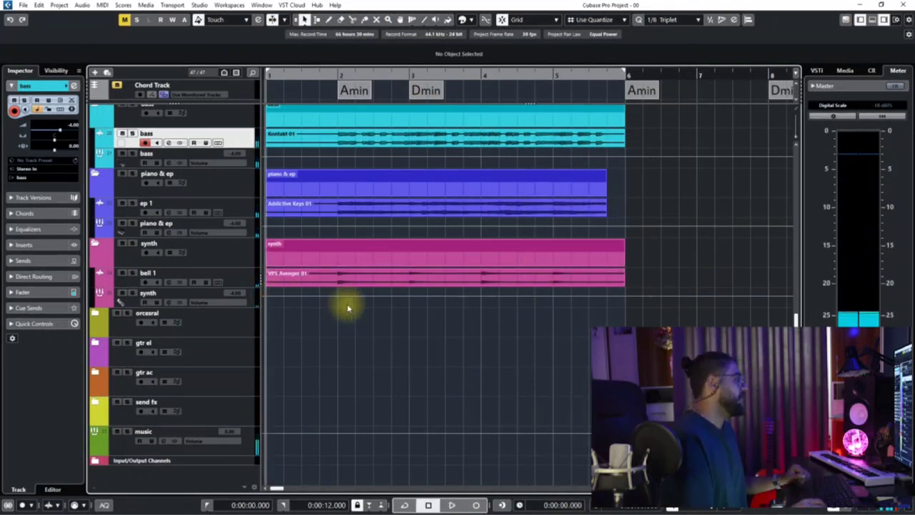
pyautogui.scroll(5, 348, 309)
pyautogui.scroll(5, 312, 309)
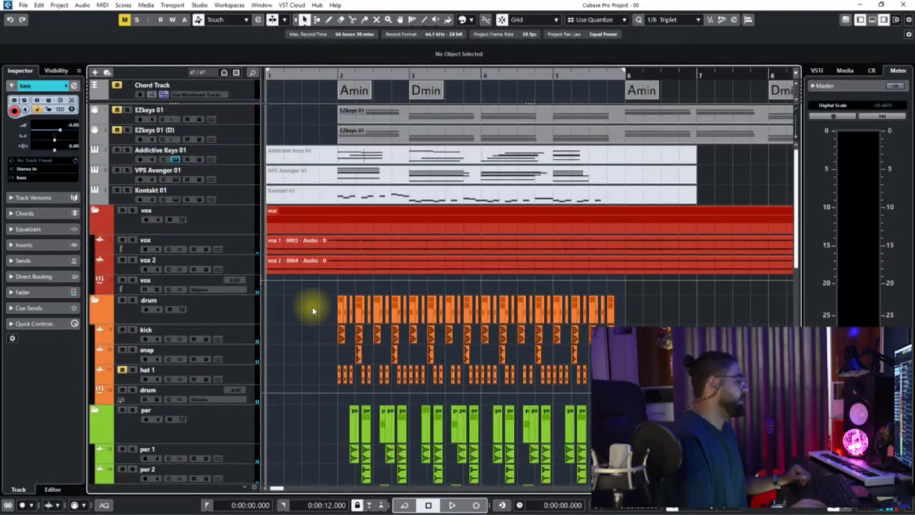
pyautogui.rightClick(241, 198)
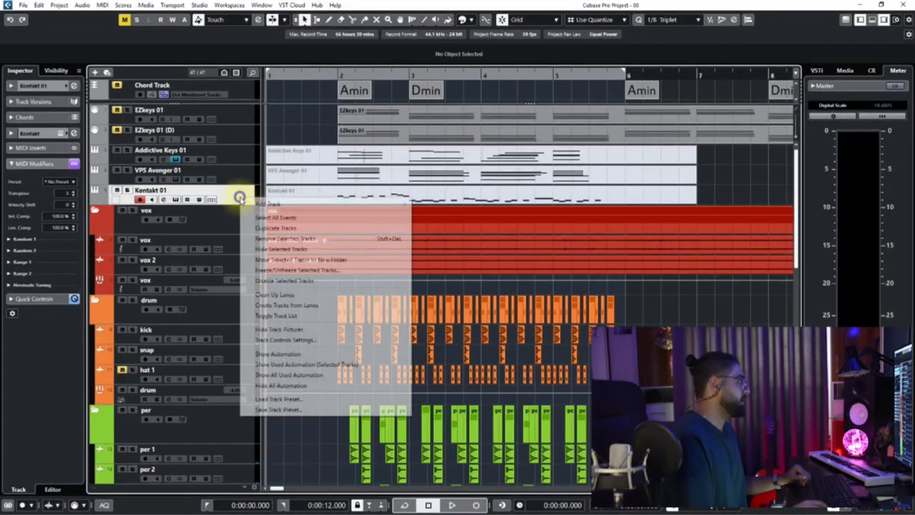
pyautogui.moveTo(276, 203)
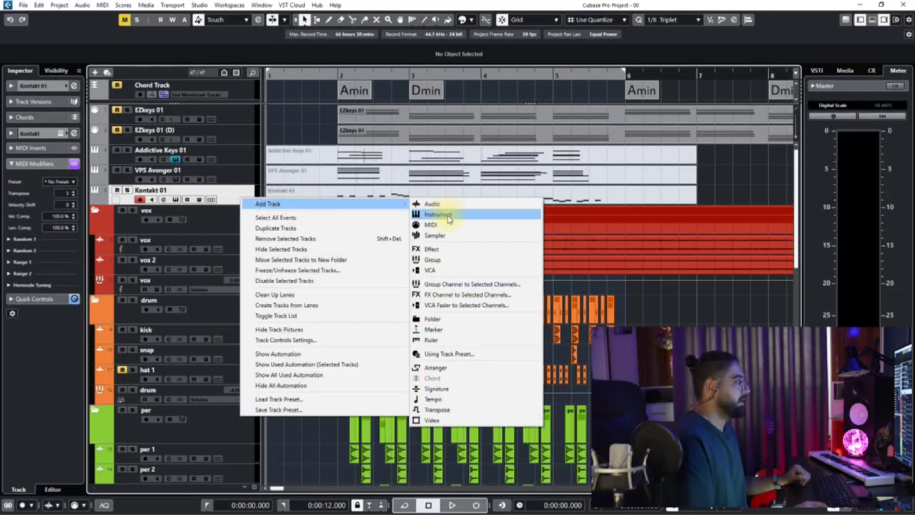
pyautogui.click(578, 315)
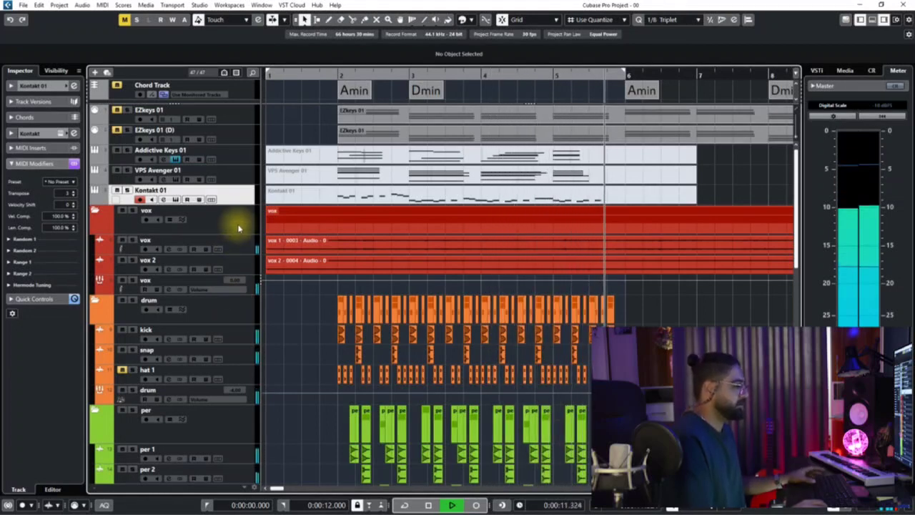
pyautogui.press('.')
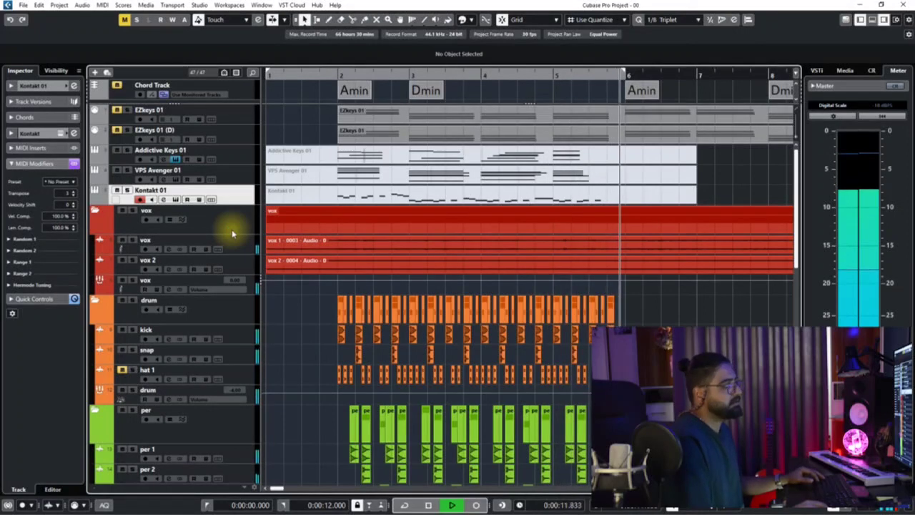
pyautogui.press('space')
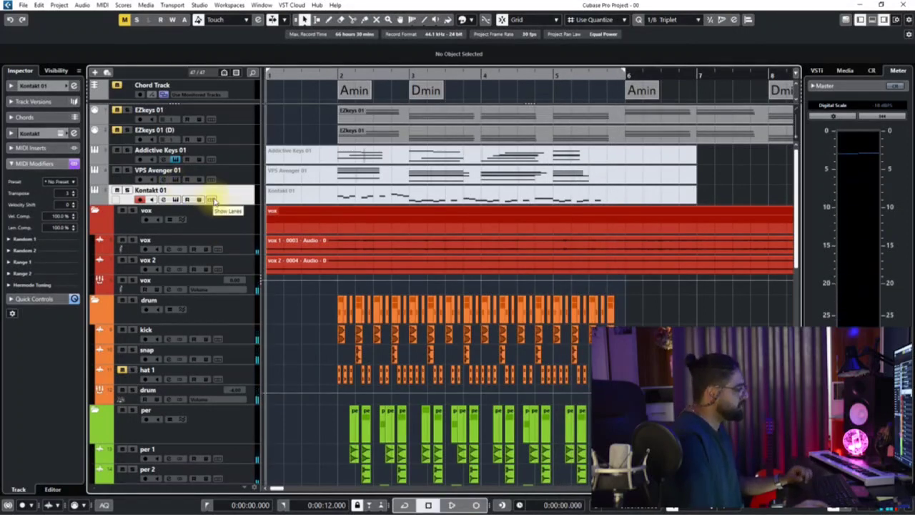
# Step: Add a new instrument track below Kontakt 01 with Spire-1.1 as its instrument
pyautogui.rightClick(225, 193)
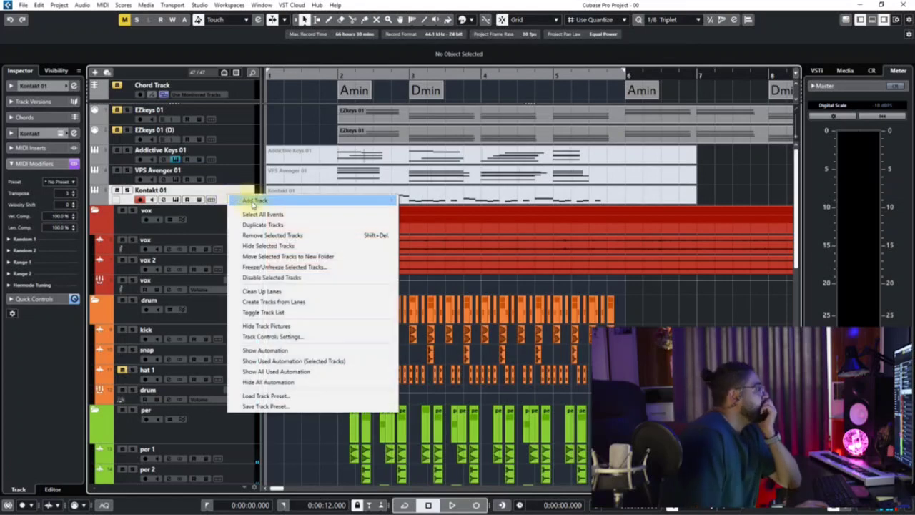
pyautogui.moveTo(254, 200)
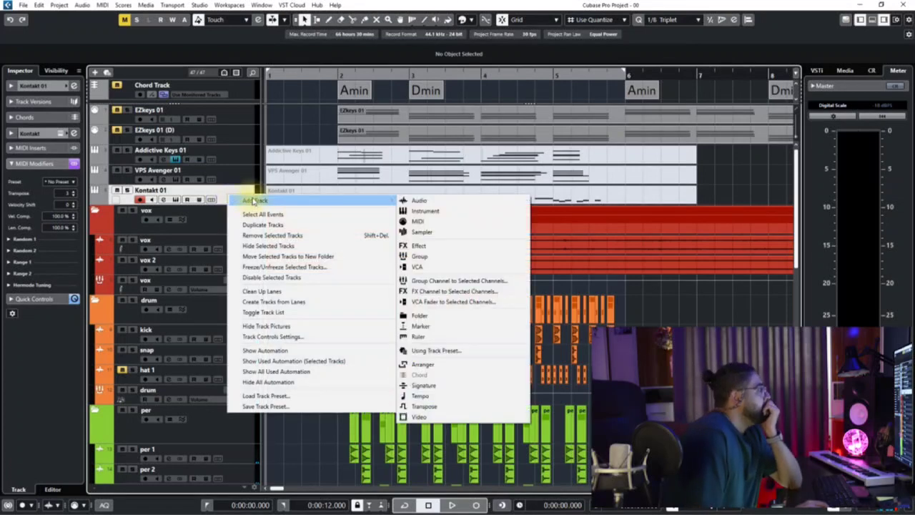
pyautogui.click(411, 213)
pyautogui.click(242, 170)
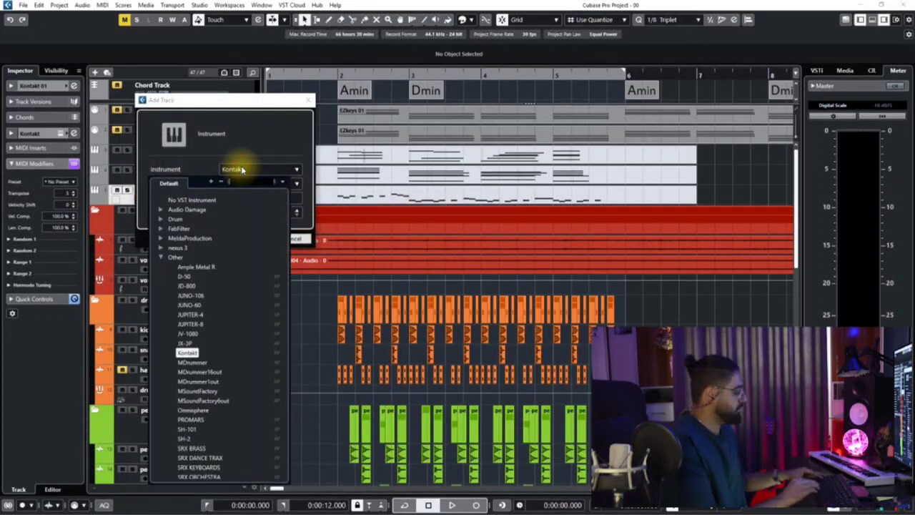
pyautogui.write('spi')
pyautogui.press('Return')
pyautogui.press('Return')
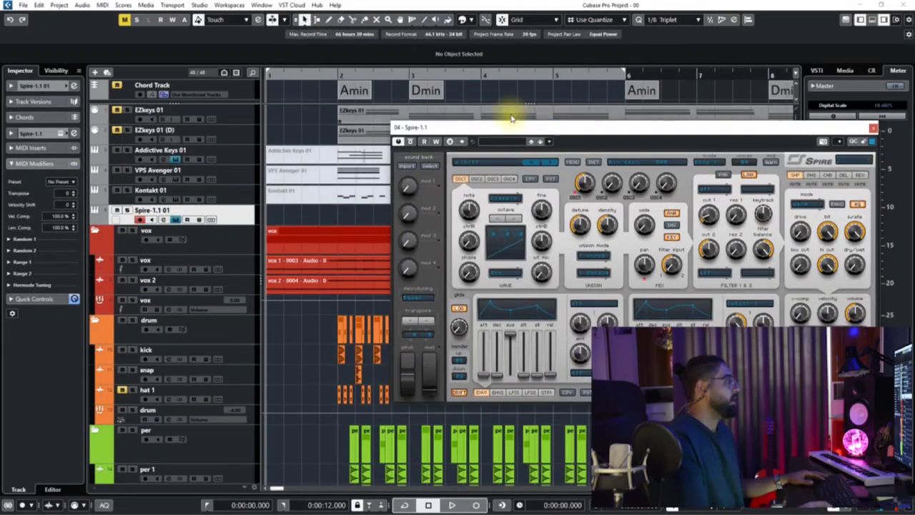
# Step: Select the factory3 sound bank in Spire, load one of its presets, and close the instrument window
pyautogui.moveTo(496, 117); pyautogui.dragTo(427, 117)
pyautogui.click(358, 156)
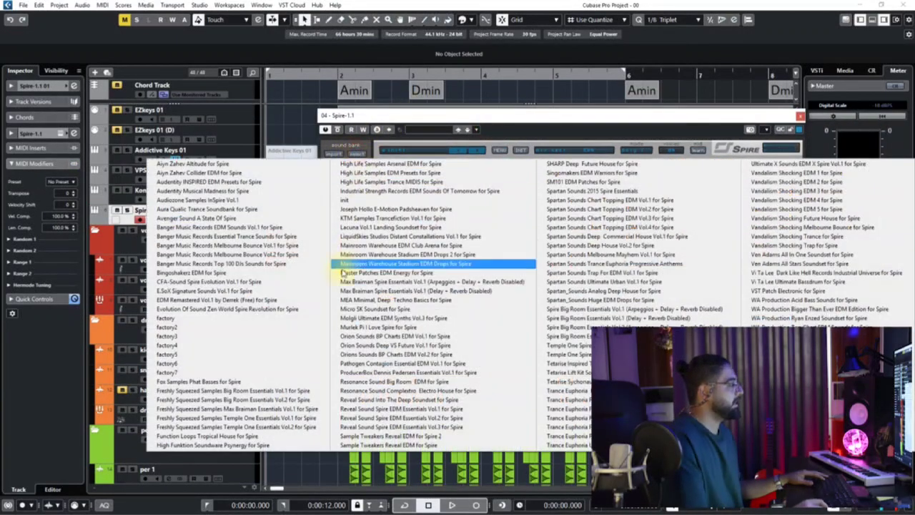
pyautogui.click(206, 339)
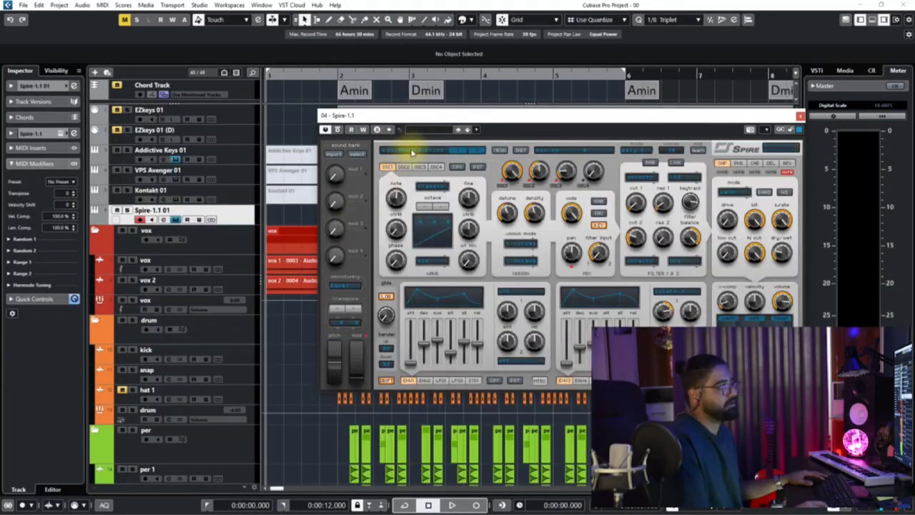
pyautogui.click(412, 152)
pyautogui.click(524, 316)
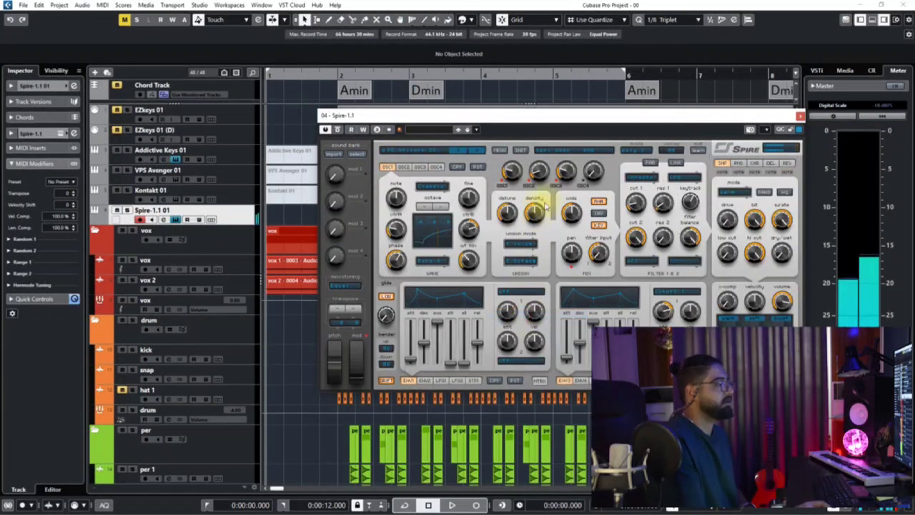
pyautogui.click(801, 116)
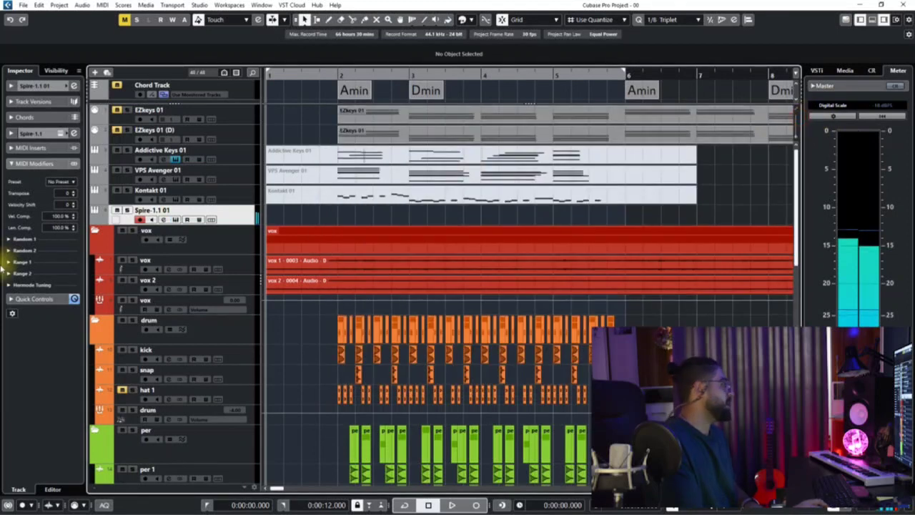
# Step: Insert OneKnob Pumper Stereo as the first audio insert on the Spire-1.1 01 track and close the plug-in window
pyautogui.click(41, 135)
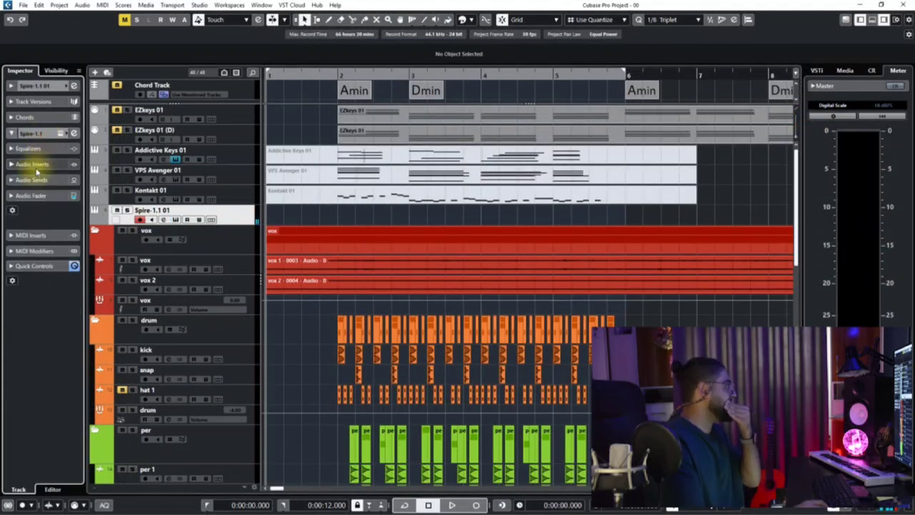
pyautogui.click(33, 165)
pyautogui.click(38, 186)
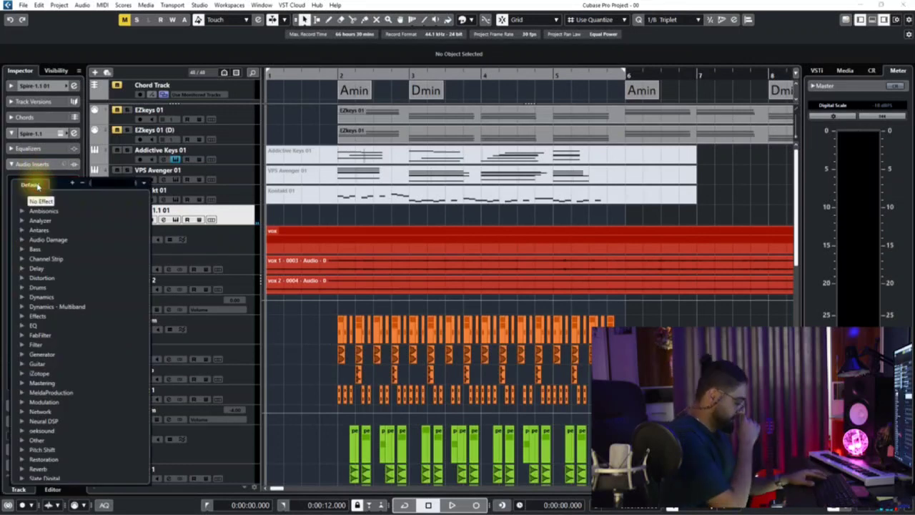
pyautogui.write('sat')
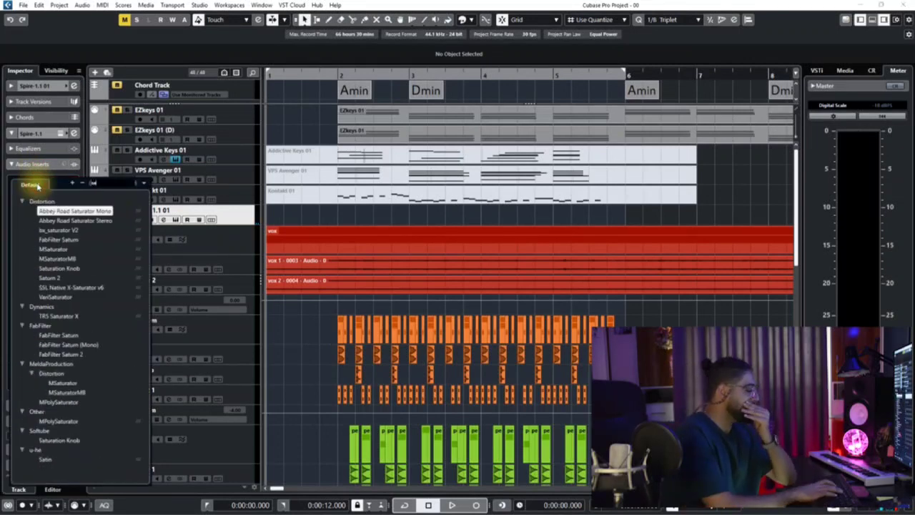
pyautogui.press('BackSpace')
pyautogui.press('BackSpace')
pyautogui.press('BackSpace')
pyautogui.write('pump')
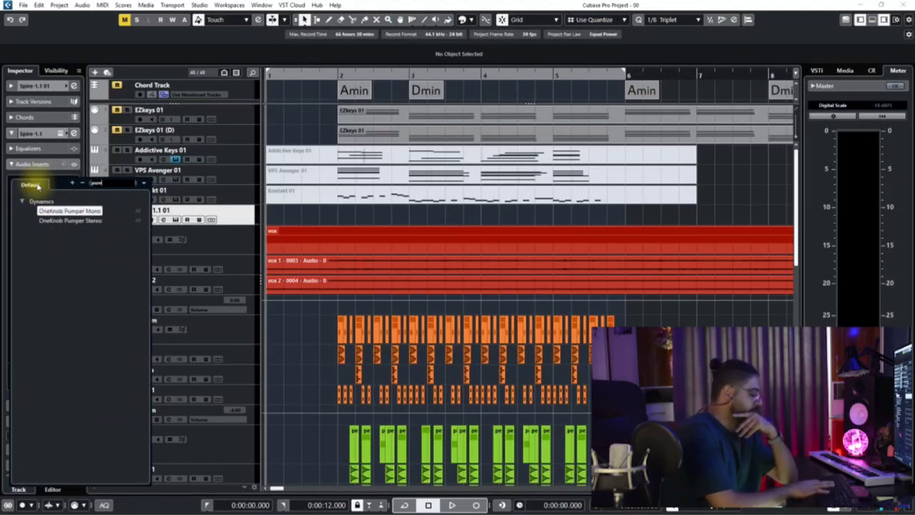
pyautogui.click(70, 221)
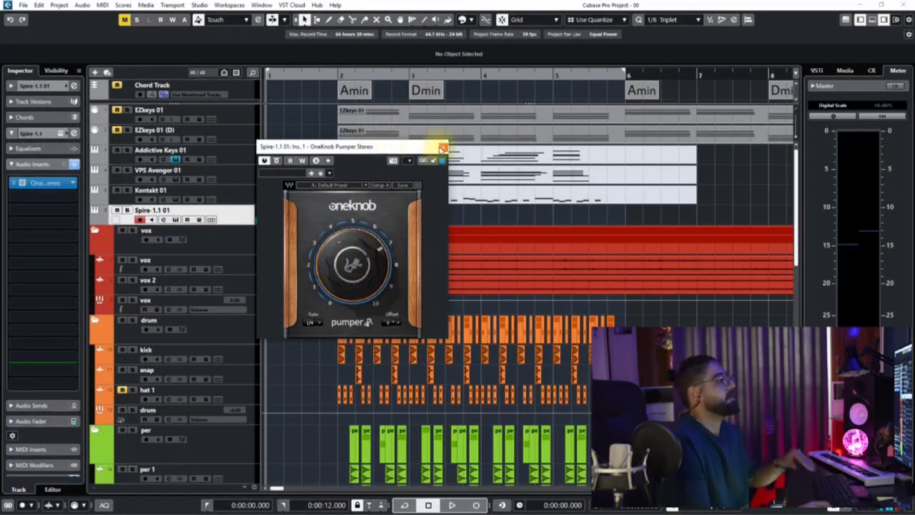
pyautogui.click(443, 146)
# Step: Record the chord part on the Spire-1.1 01 track from the project start, with the track's MIDI modifiers shown
pyautogui.press('KP_Multiply')
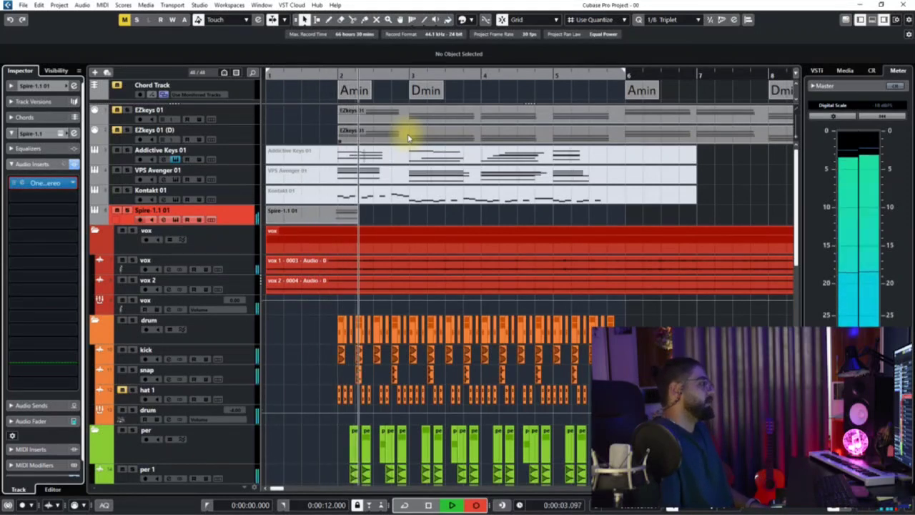
pyautogui.press('space')
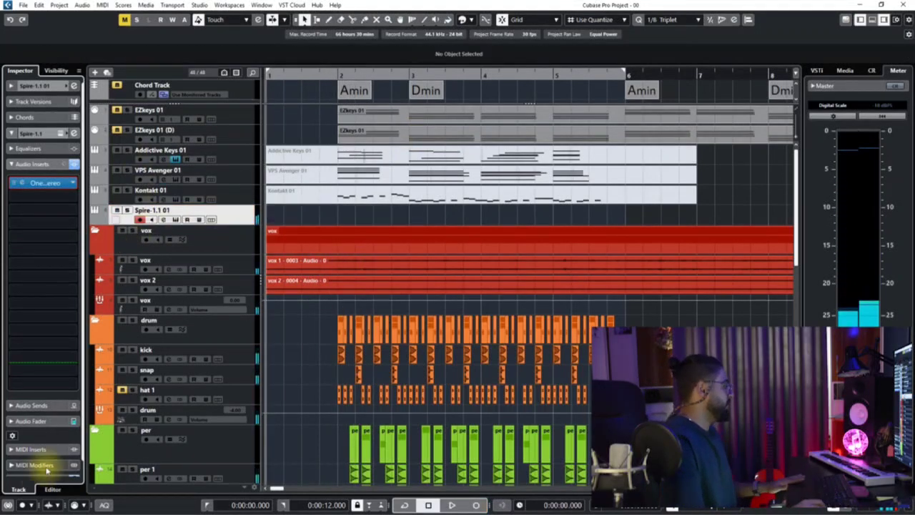
pyautogui.scroll(-1, 36, 429)
pyautogui.click(48, 441)
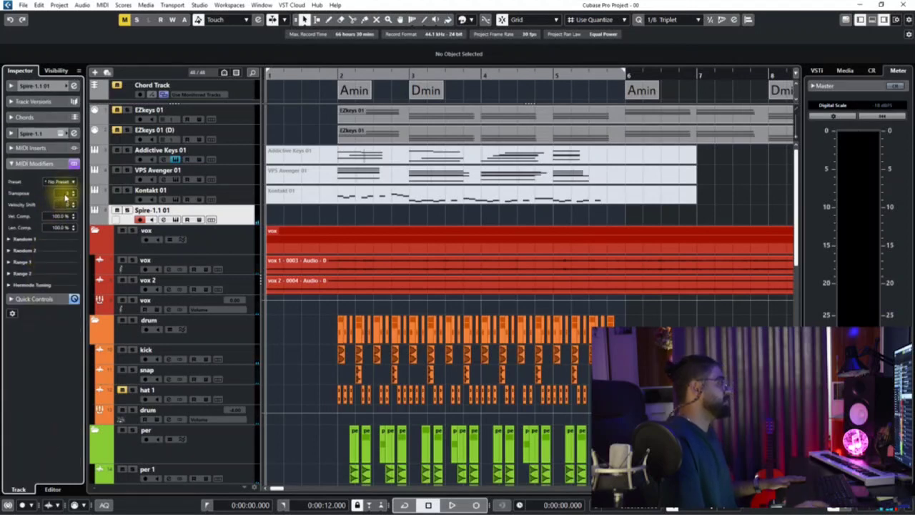
pyautogui.press('KP_Multiply')
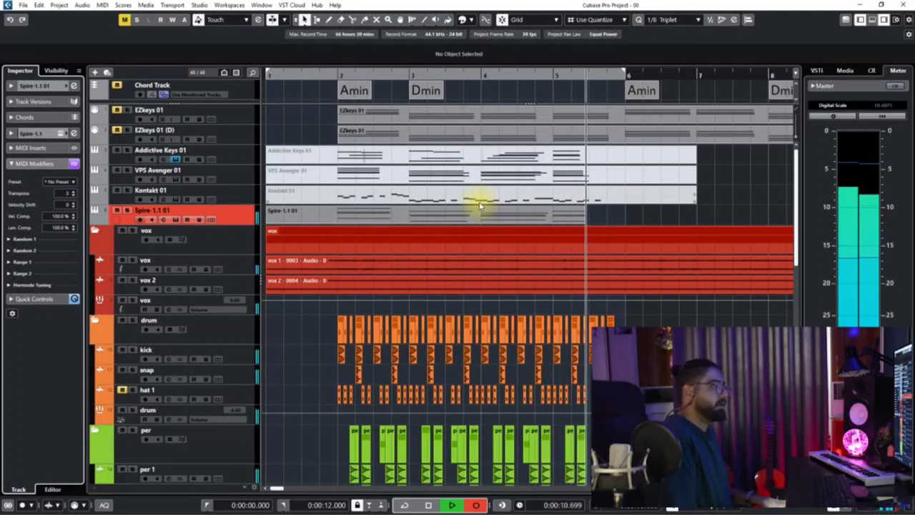
pyautogui.press('space')
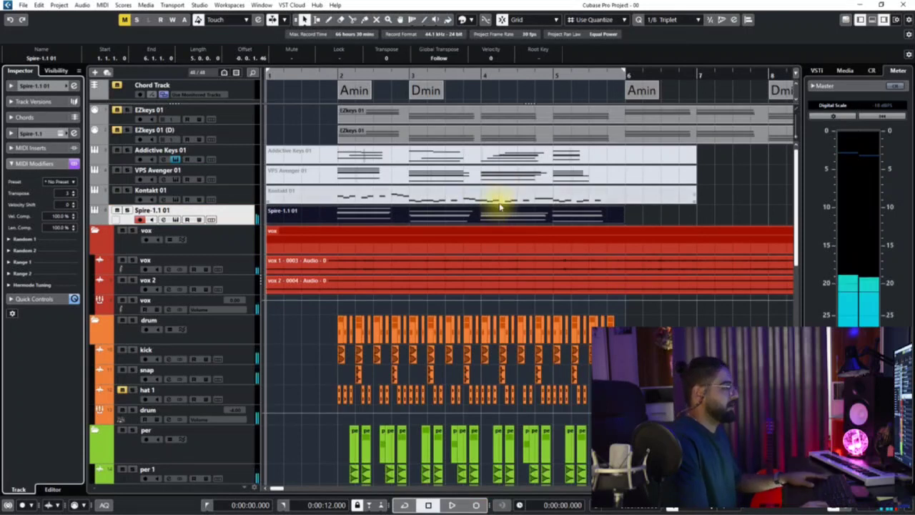
# Step: Open the recorded Spire-1.1 01 part, quantize its notes' starts and lengths, and close the editor
pyautogui.doubleClick(514, 215)
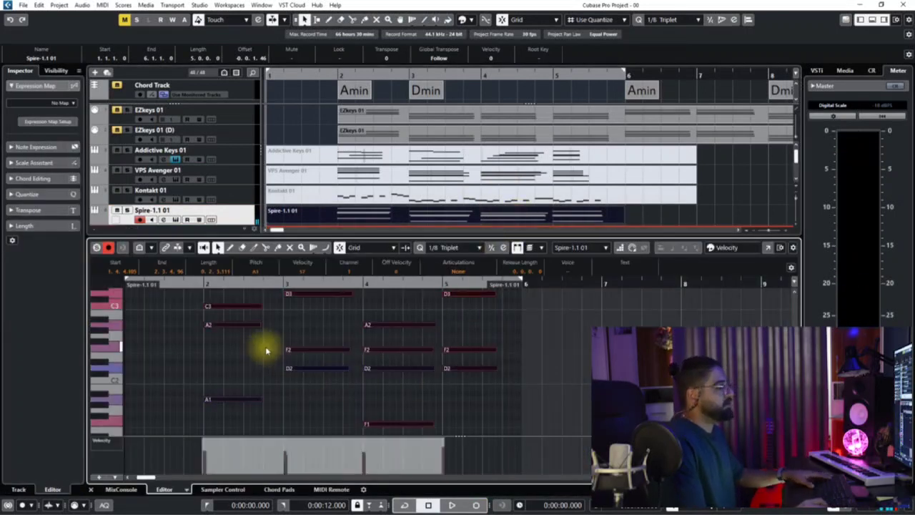
pyautogui.hotkey('shift', 'v')
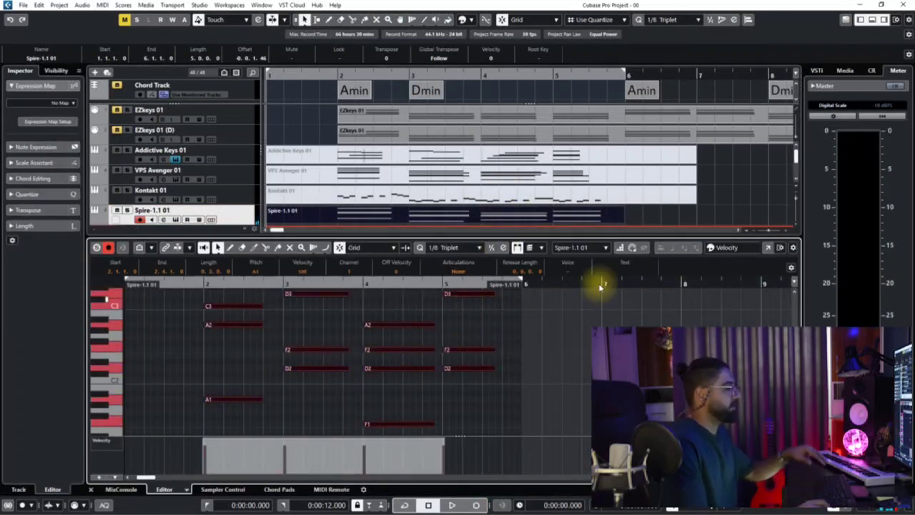
pyautogui.click(873, 20)
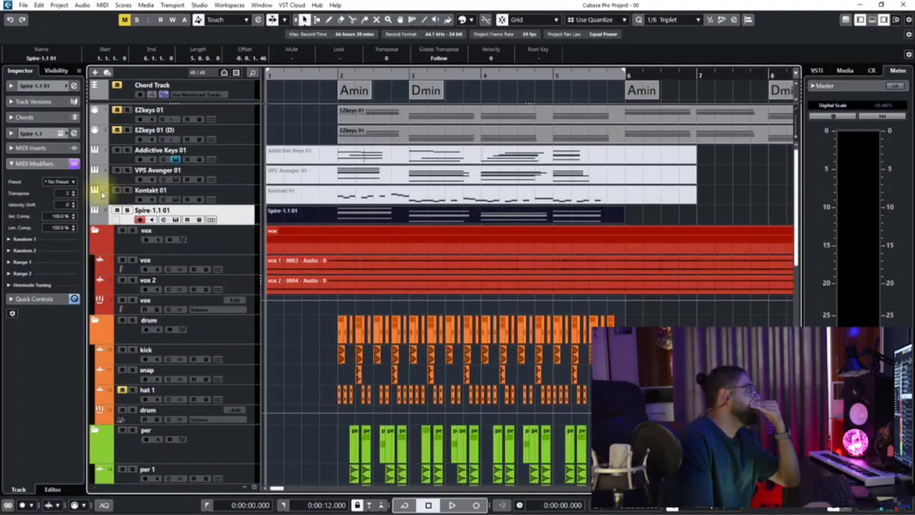
# Step: Render the Spire-1.1 01 part to a new audio track and trim the clip to run from bar 2 to 5.4.1
pyautogui.click(36, 86)
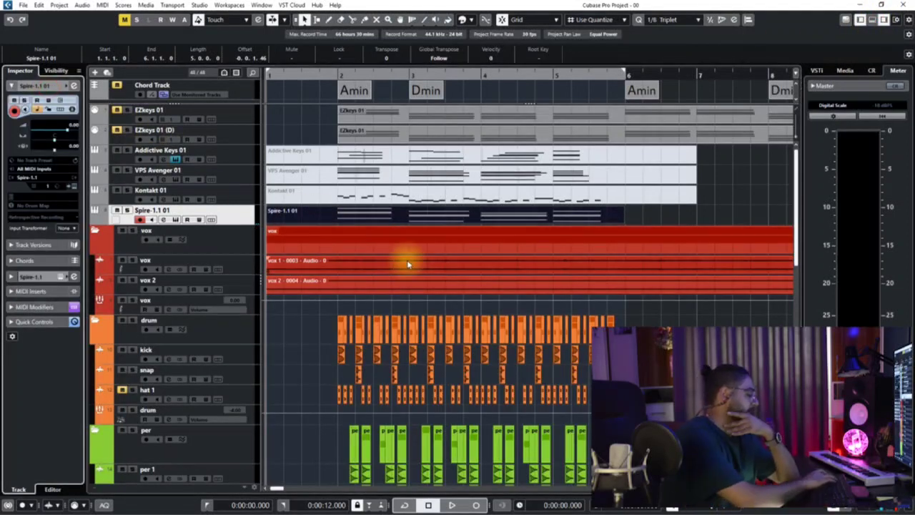
pyautogui.hotkey('ctrl', 'r')
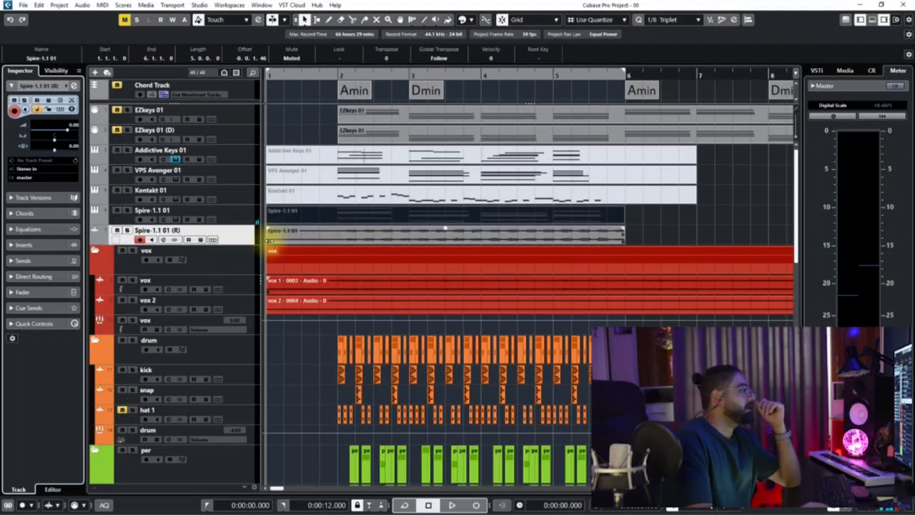
pyautogui.moveTo(271, 240); pyautogui.dragTo(332, 239)
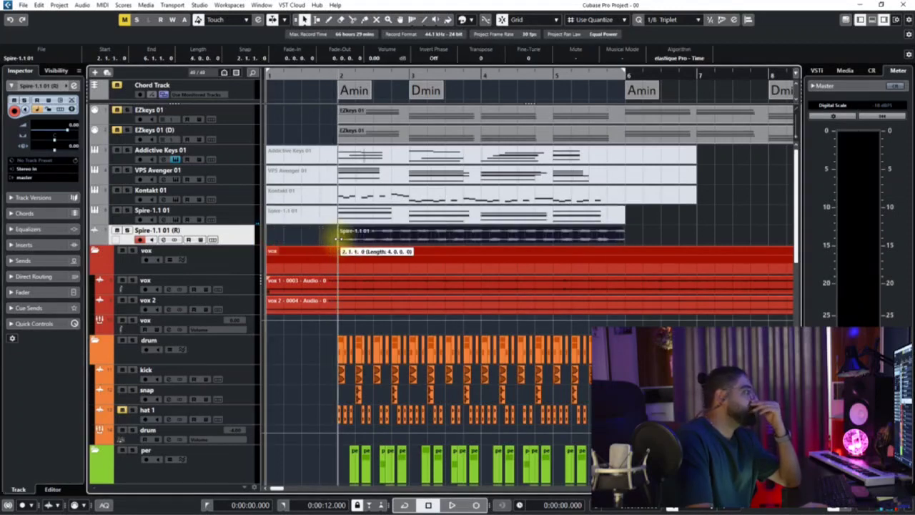
pyautogui.click(329, 238)
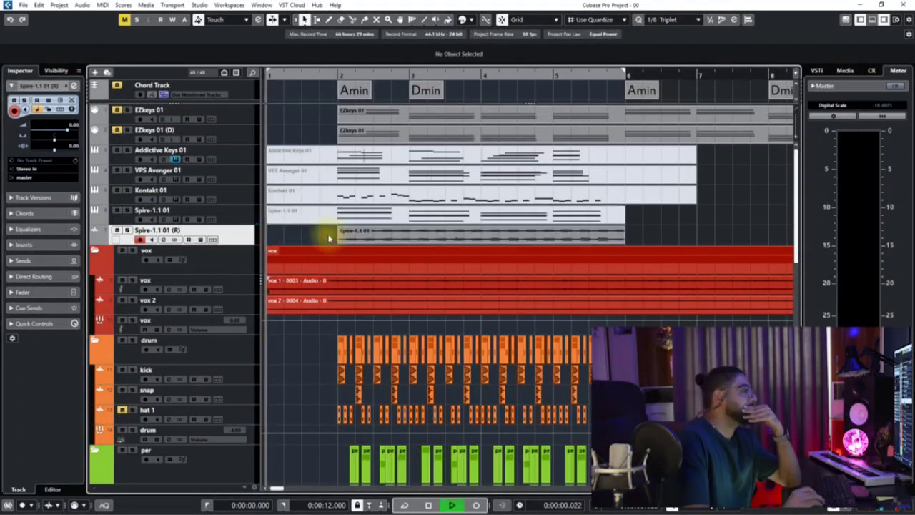
pyautogui.moveTo(620, 239); pyautogui.dragTo(606, 240)
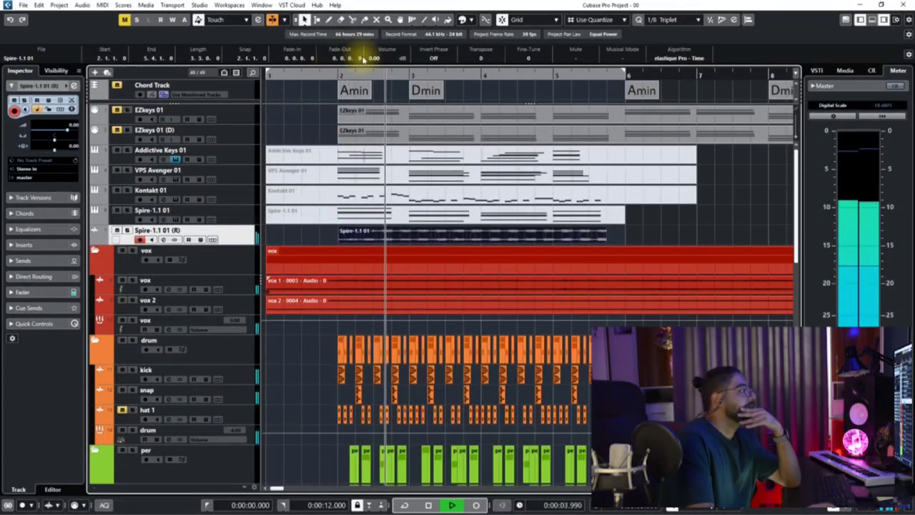
pyautogui.click(623, 236)
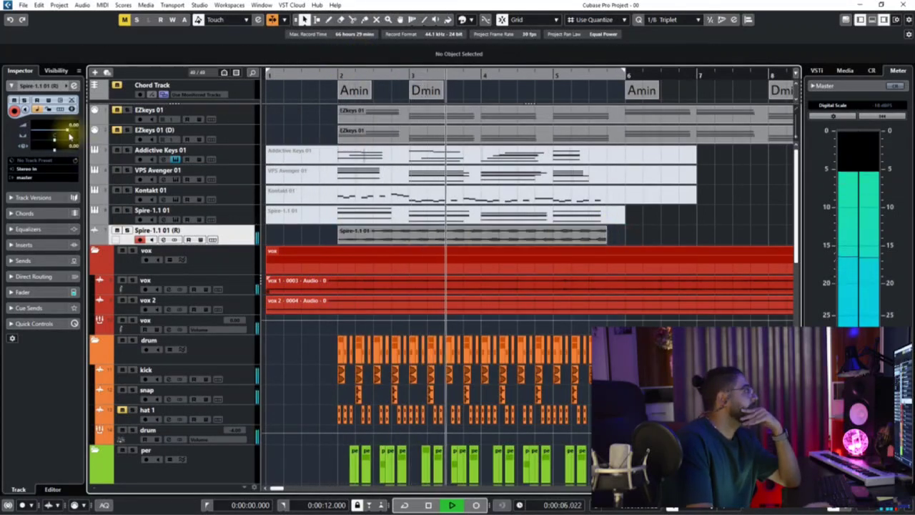
# Step: Set the rendered Spire track's volume to -5.07 and route its output to the synth group
pyautogui.press('space')
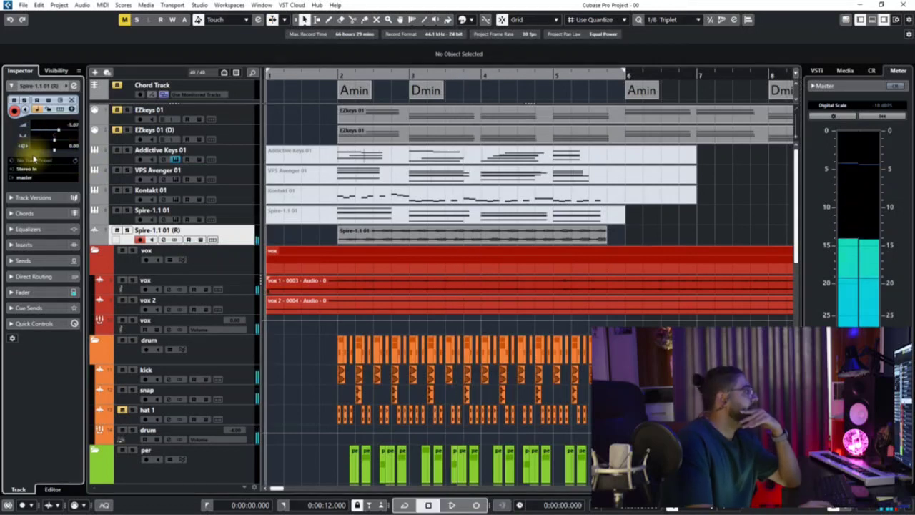
pyautogui.click(24, 177)
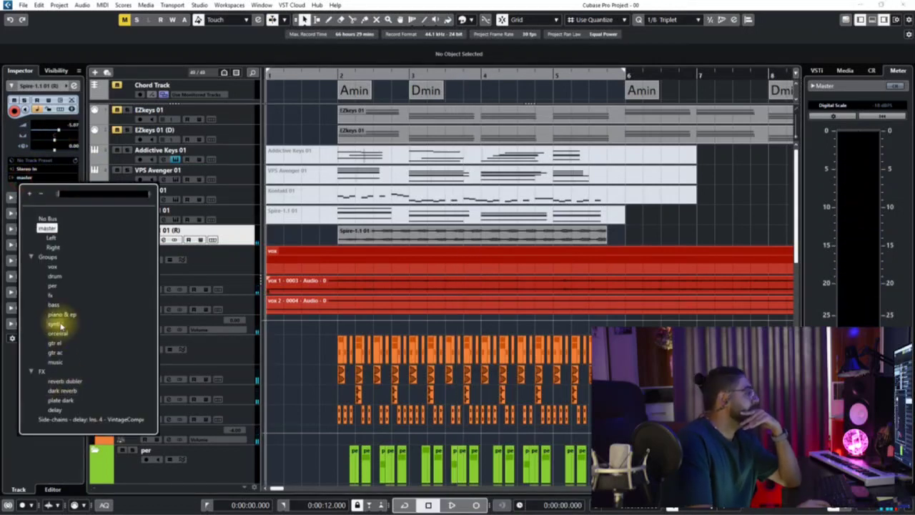
pyautogui.click(61, 326)
# Step: Rename the rendered Spire audio track as pad 1
pyautogui.doubleClick(140, 229)
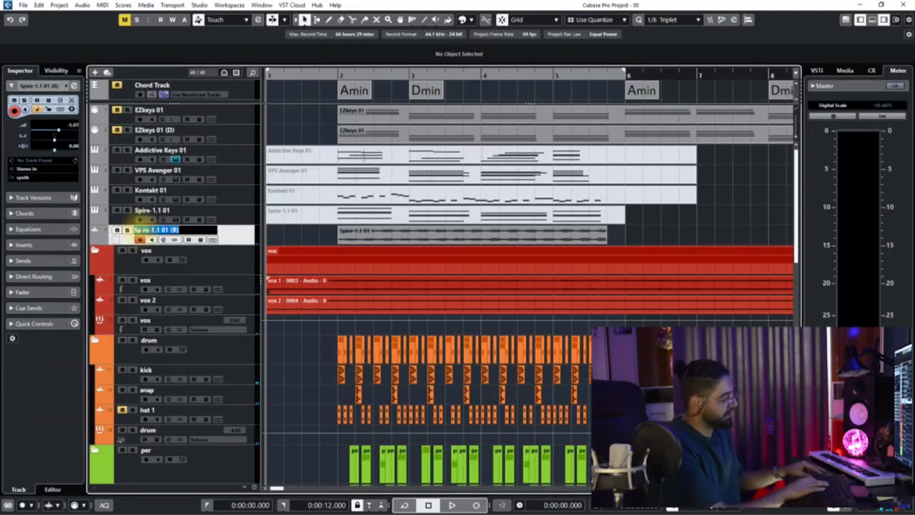
pyautogui.write('pad 1')
pyautogui.press('Return')
# Step: Move the pad 1 track into the synth folder above bell 1 and colour it the folder's pink during playback
pyautogui.press('space')
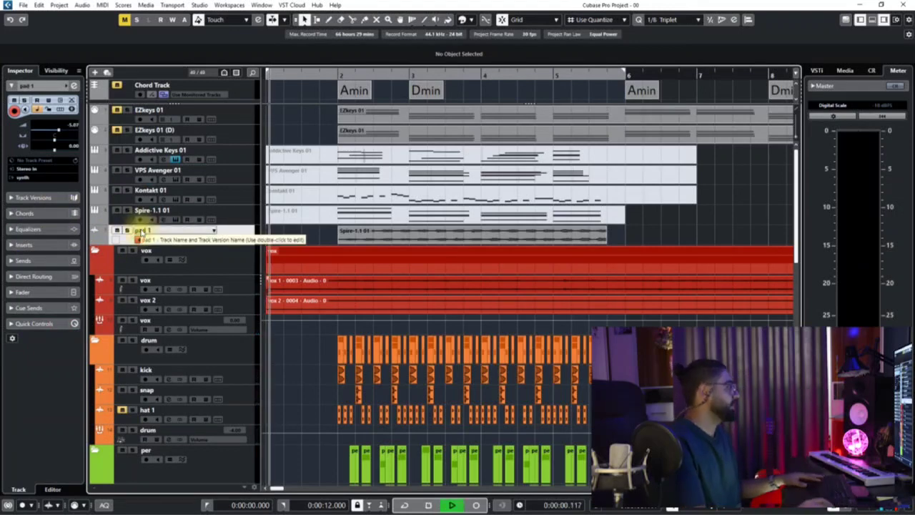
pyautogui.scroll(-5, 194, 470)
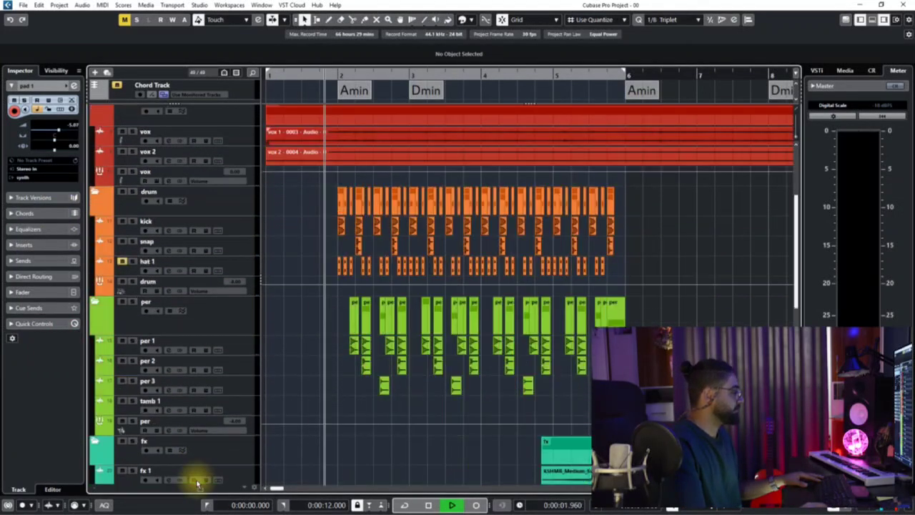
pyautogui.scroll(-10, 197, 484)
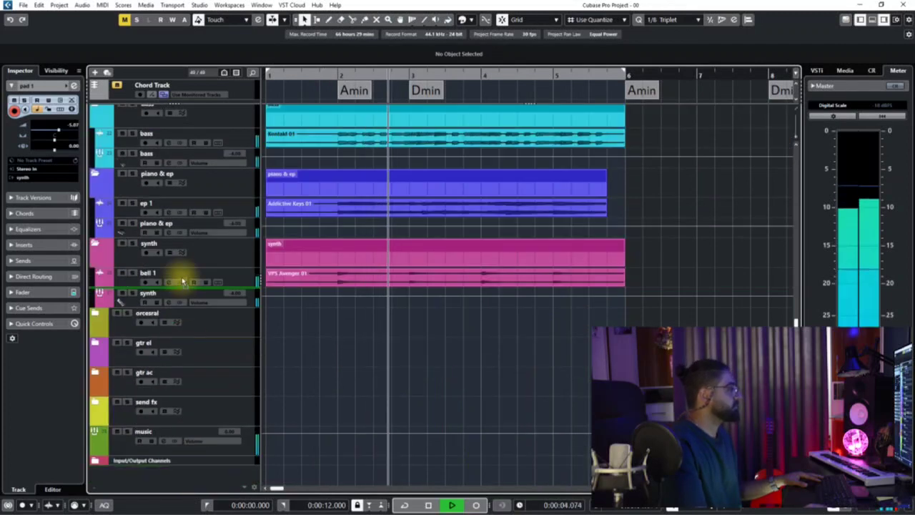
pyautogui.moveTo(183, 270); pyautogui.dragTo(183, 270)
pyautogui.keyDown('ctrl'); pyautogui.click(105, 256); pyautogui.keyUp('ctrl')
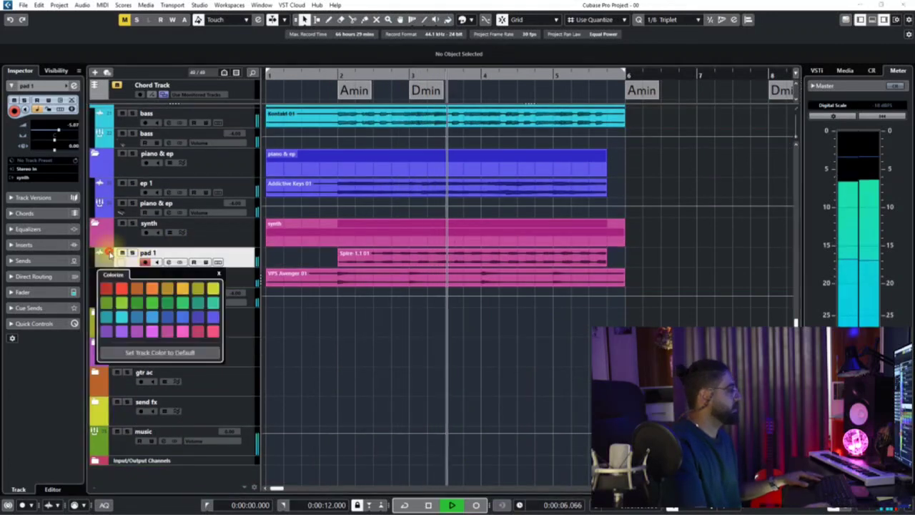
pyautogui.click(165, 332)
pyautogui.click(280, 350)
# Step: Split the bell 1 clip where the pad 1 clip ends, delete the remainder, and stop playback
pyautogui.scroll(-3, 419, 349)
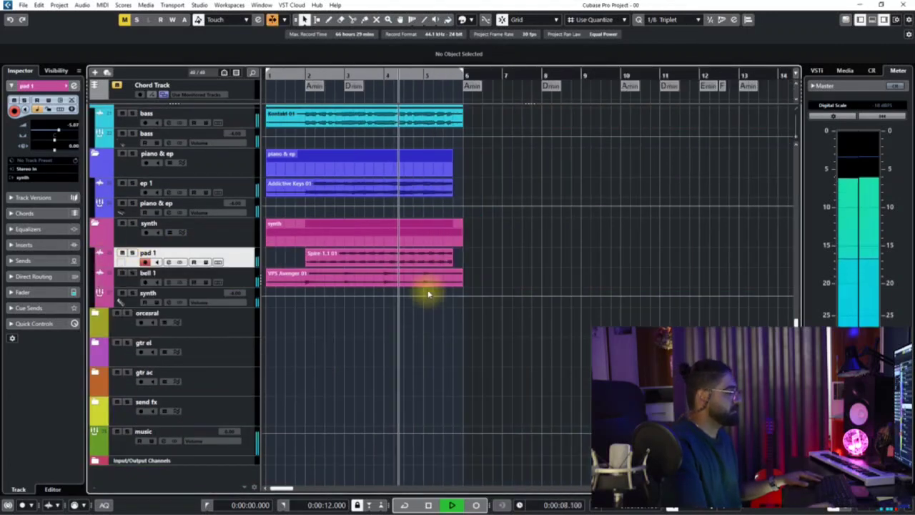
pyautogui.scroll(4, 452, 284)
pyautogui.keyDown('alt'); pyautogui.click(453, 280); pyautogui.keyUp('alt')
pyautogui.press('Delete')
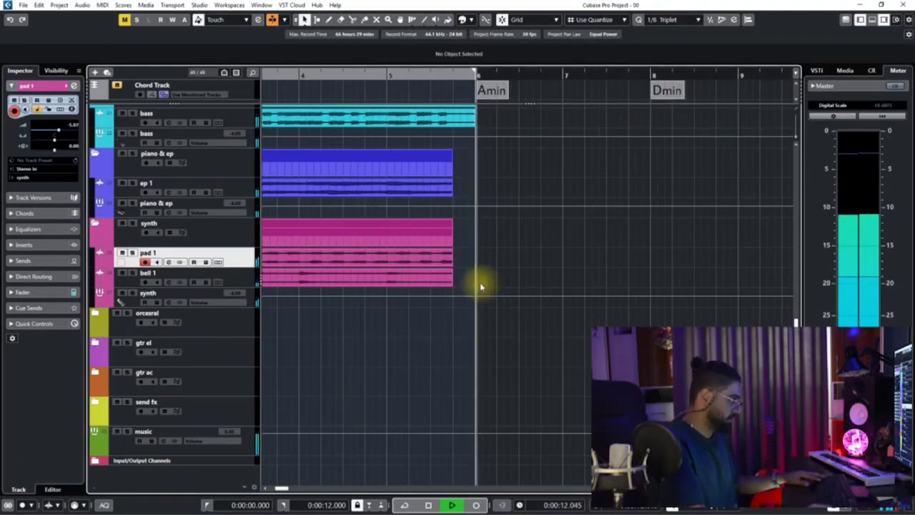
pyautogui.press('space')
# Step: Delete the muted MIDI part from the Spire-1.1 01 track and duplicate the emptied track
pyautogui.scroll(1, 481, 286)
pyautogui.scroll(-2, 453, 274)
pyautogui.scroll(3, 413, 262)
pyautogui.scroll(10, 429, 236)
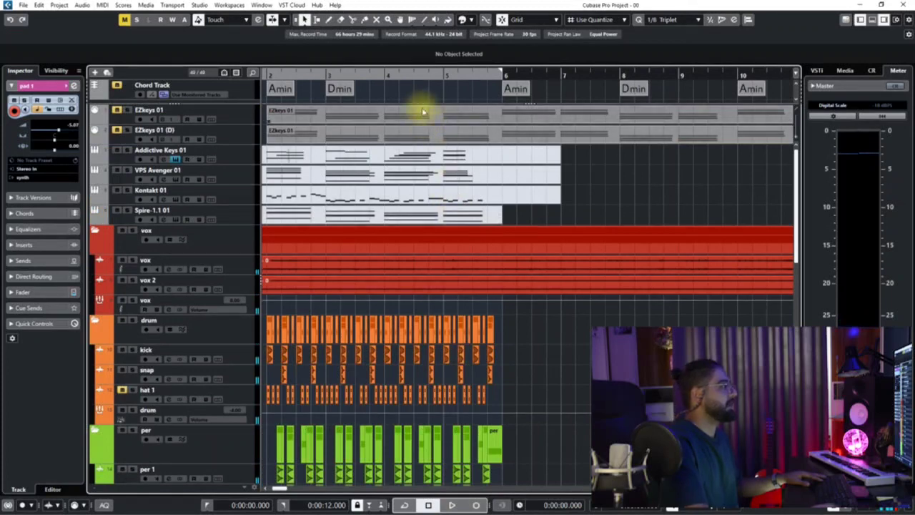
pyautogui.click(387, 78)
pyautogui.click(234, 216)
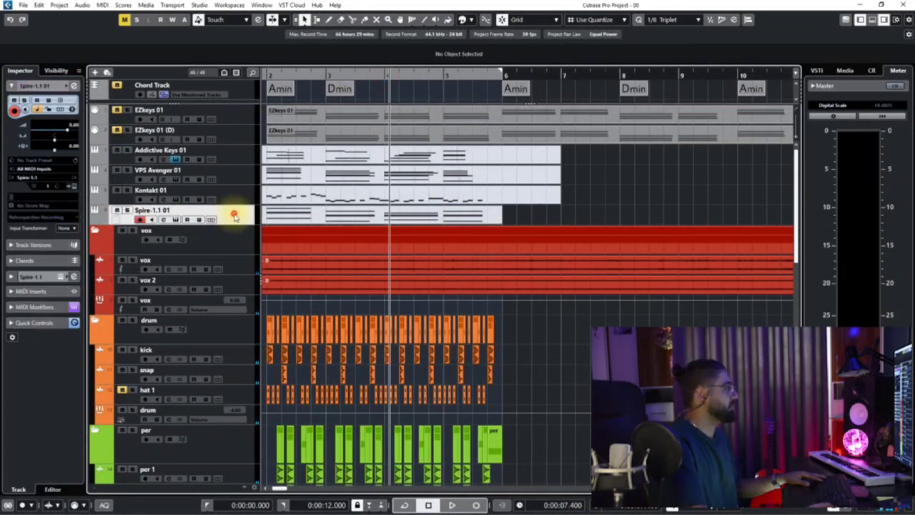
pyautogui.click(327, 211)
pyautogui.press('Delete')
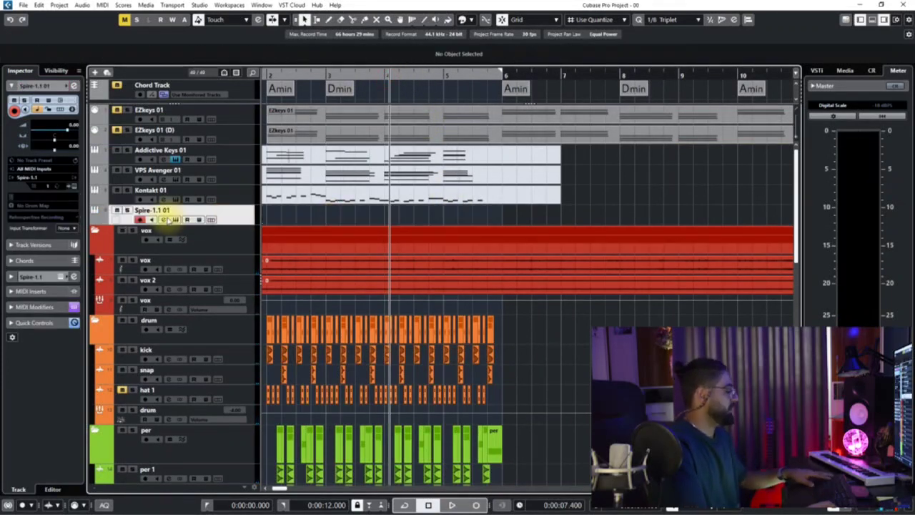
pyautogui.hotkey('ctrl', 'd')
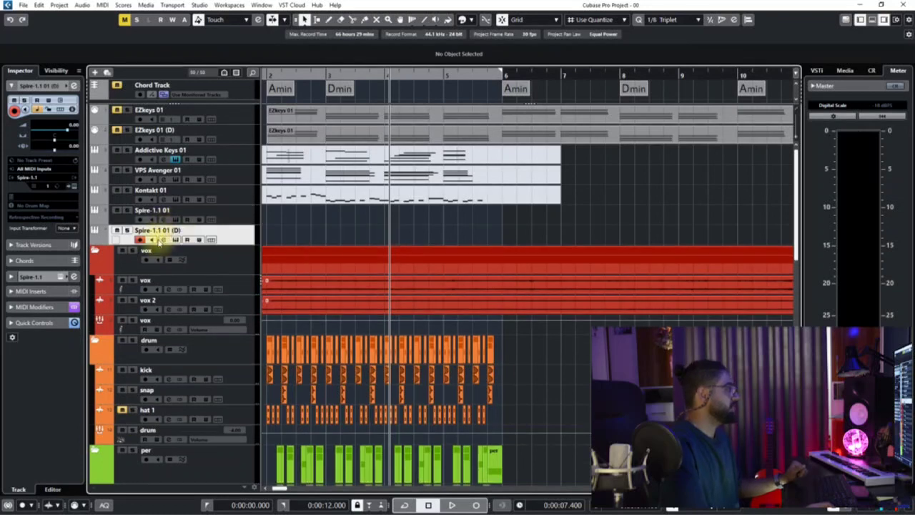
# Step: Open Spire on the duplicated track, try recording a chord part from bar 3, and delete the take
pyautogui.click(176, 241)
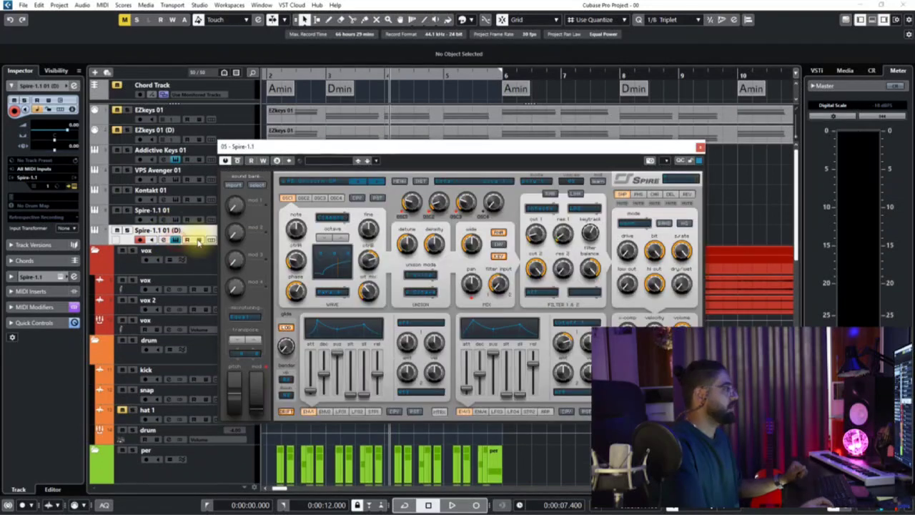
pyautogui.click(326, 75)
pyautogui.press('space')
pyautogui.press('KP_Multiply')
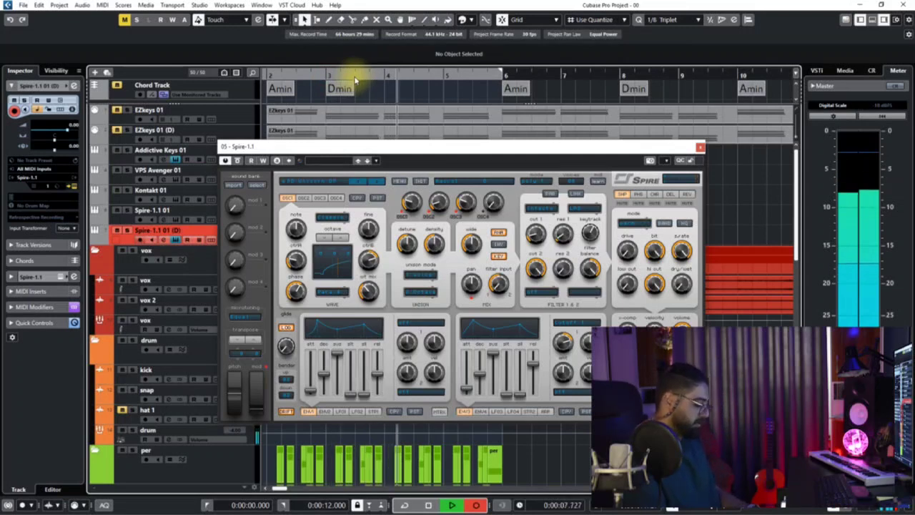
pyautogui.press('space')
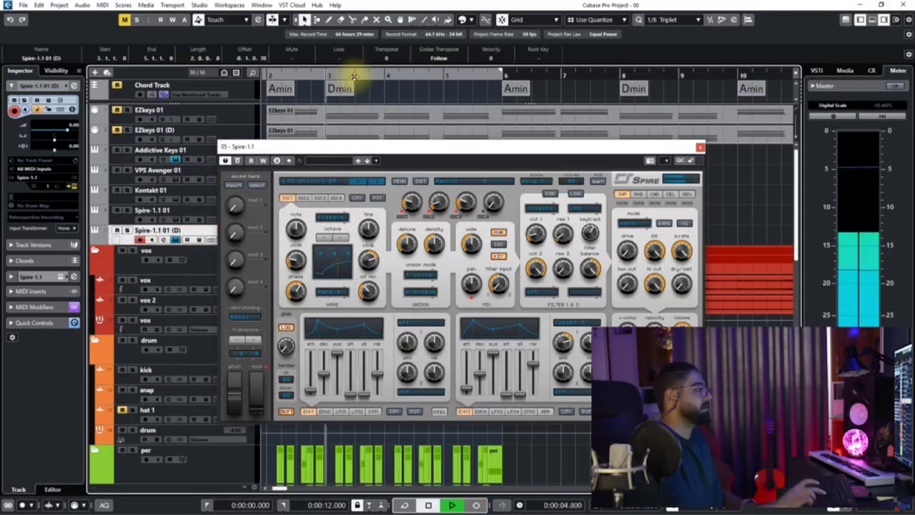
pyautogui.moveTo(412, 152); pyautogui.dragTo(914, 148)
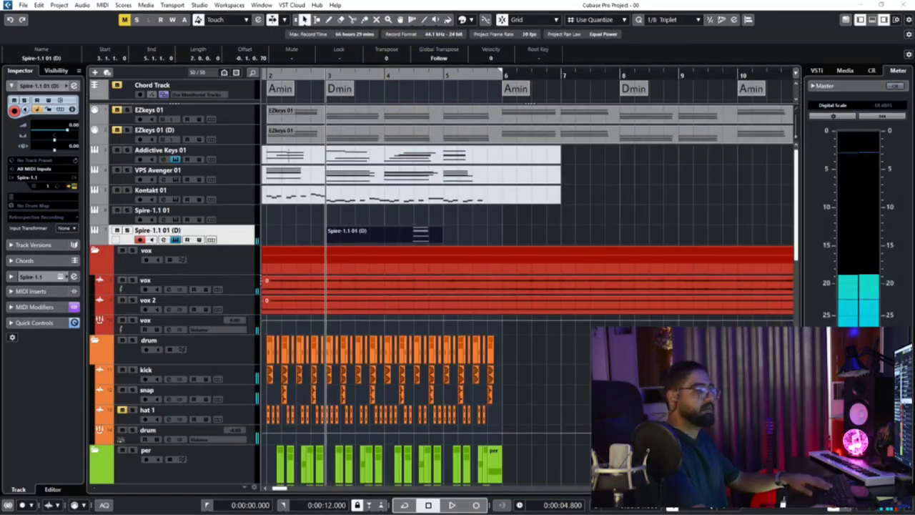
pyautogui.press('Delete')
# Step: Replay the arrangement, try another take on the Spire-1.1 01 (D) track, and delete it
pyautogui.press('space')
pyautogui.press('KP_Subtract')
pyautogui.press('space')
pyautogui.press('KP_Subtract')
pyautogui.press('space')
pyautogui.press('KP_Multiply')
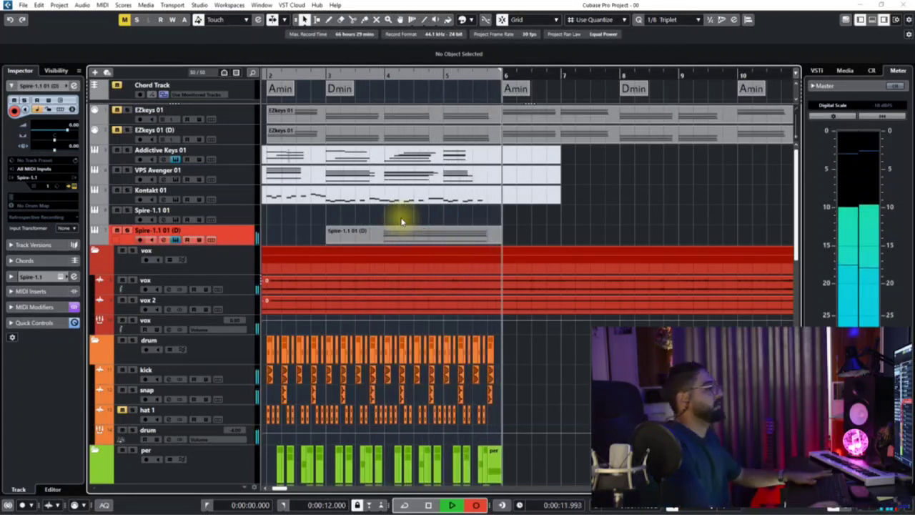
pyautogui.press('space')
pyautogui.press('space')
pyautogui.press('Delete')
# Step: Record a chord on the Spire-1.1 01 (D) track from bar 4
pyautogui.press('KP_Multiply')
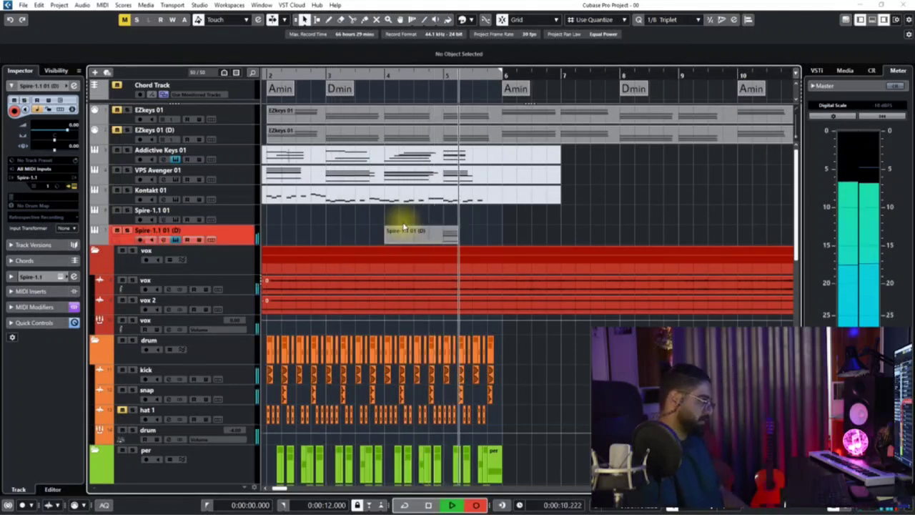
pyautogui.press('space')
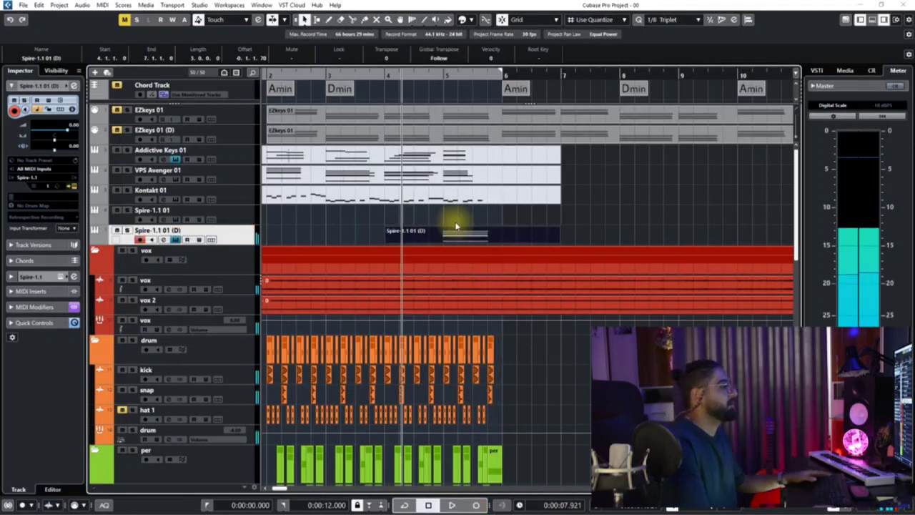
# Step: Open the recorded Spire chord part and quantize all its notes to start at 5.1.1.0 and end at 5.4.1.0
pyautogui.doubleClick(458, 231)
pyautogui.moveTo(265, 361); pyautogui.dragTo(308, 431)
pyautogui.hotkey('ctrl', 'a')
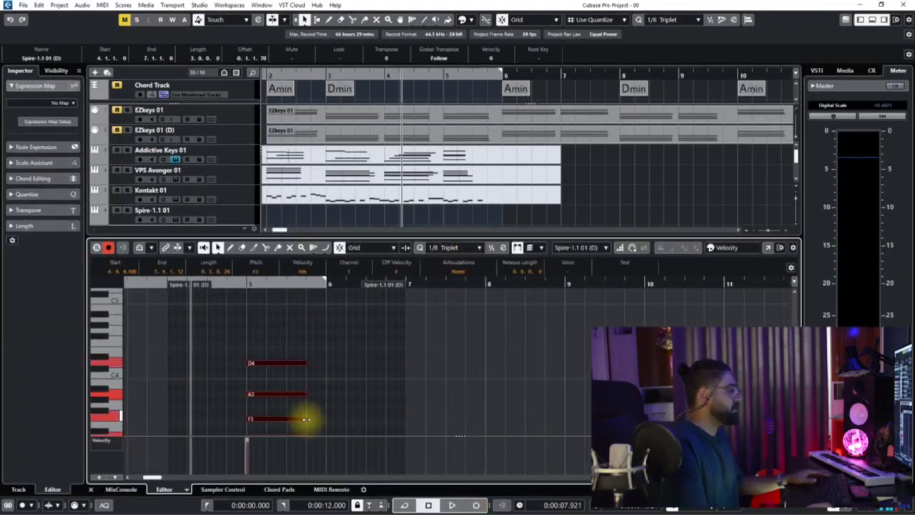
pyautogui.scroll(-2, 512, 375)
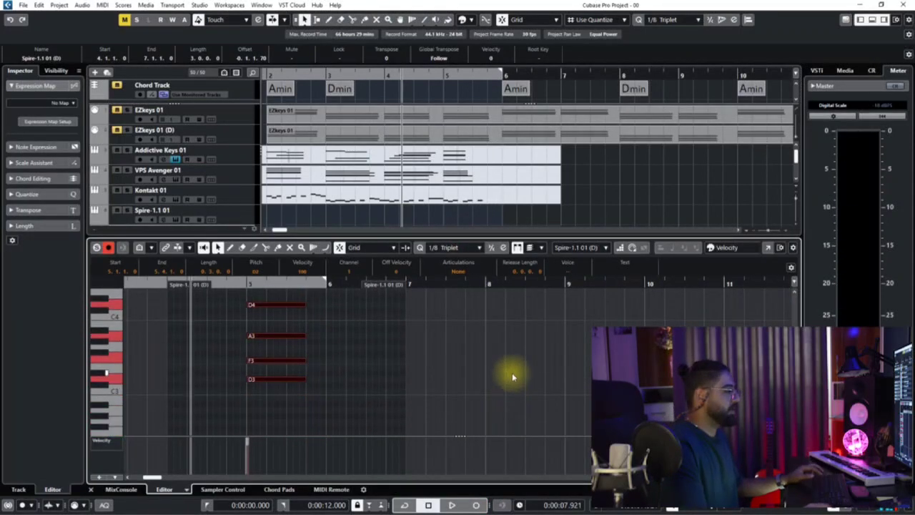
pyautogui.click(879, 20)
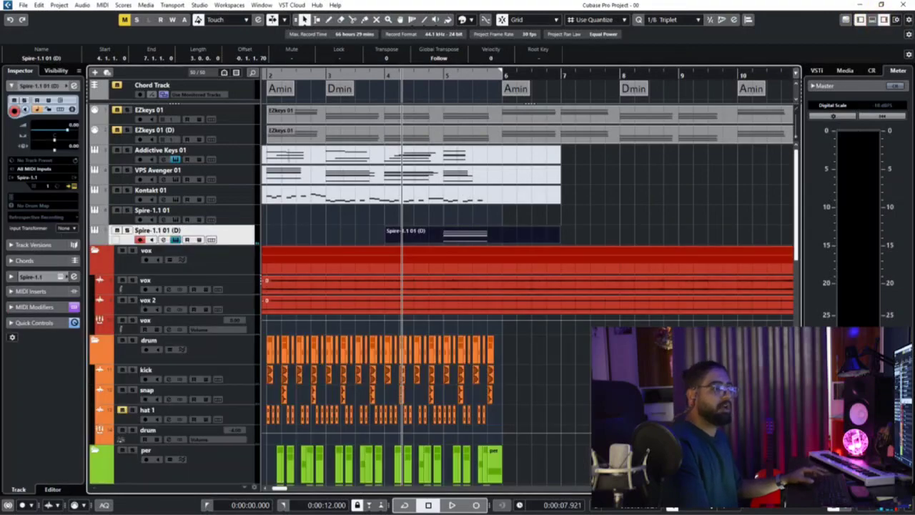
# Step: Record a rising sweep of Spire's filter cut 1 knob as automation on the Spire-1.1 01 (D) track during playback
pyautogui.moveTo(539, 239); pyautogui.dragTo(418, 141)
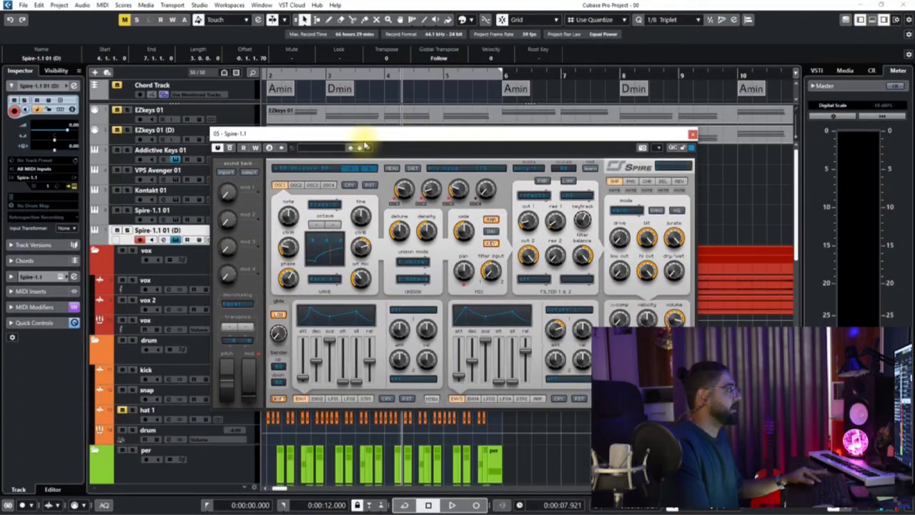
pyautogui.click(255, 148)
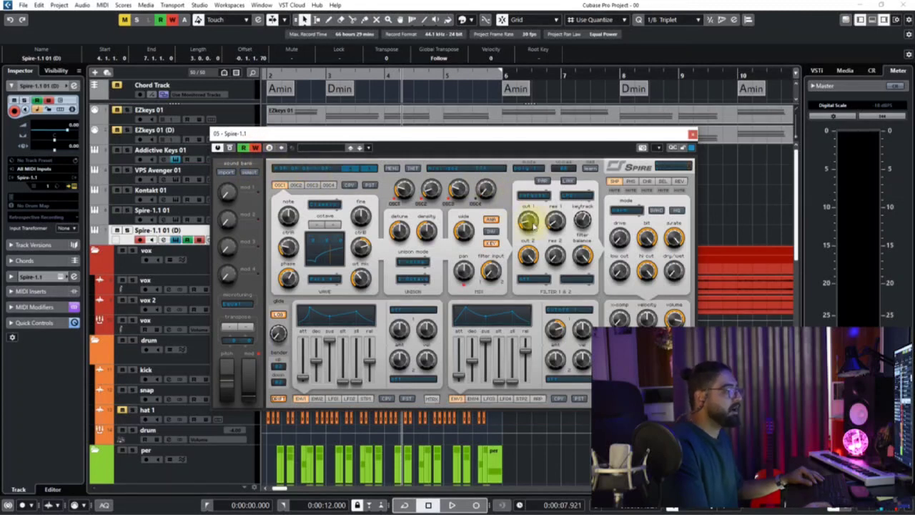
pyautogui.press('space')
pyautogui.moveTo(526, 227); pyautogui.dragTo(568, 76)
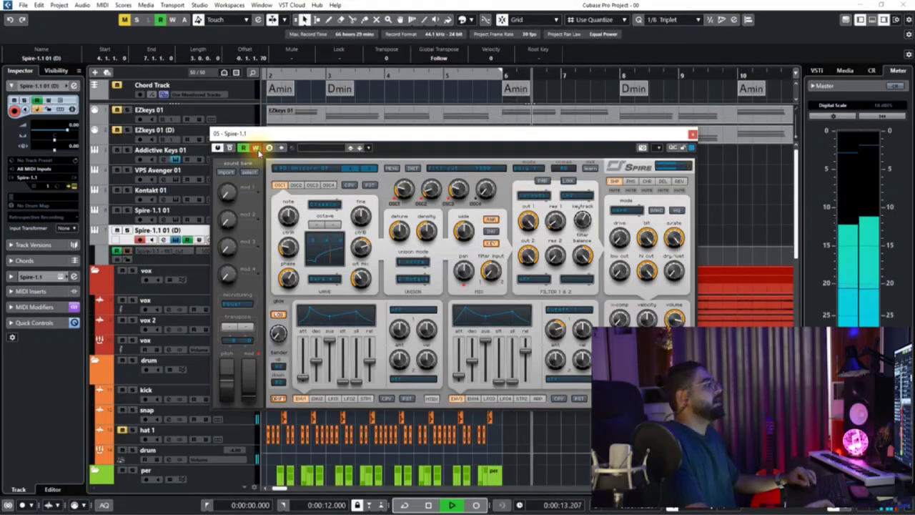
pyautogui.press('space')
pyautogui.moveTo(263, 133); pyautogui.dragTo(914, 143)
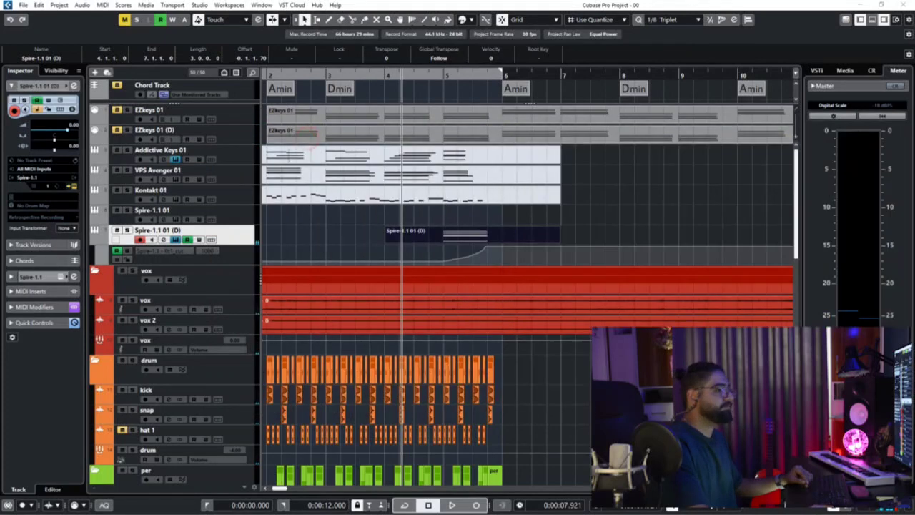
# Step: Simplify the filter cutoff automation to a straight ramp from 5.1.1.0 up to value 100 at 5.4.1.0
pyautogui.scroll(3, 481, 238)
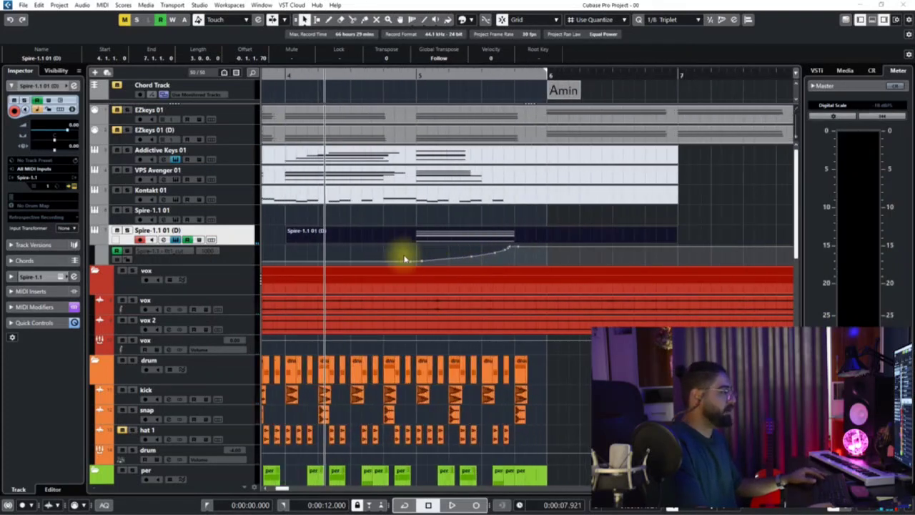
pyautogui.click(416, 265)
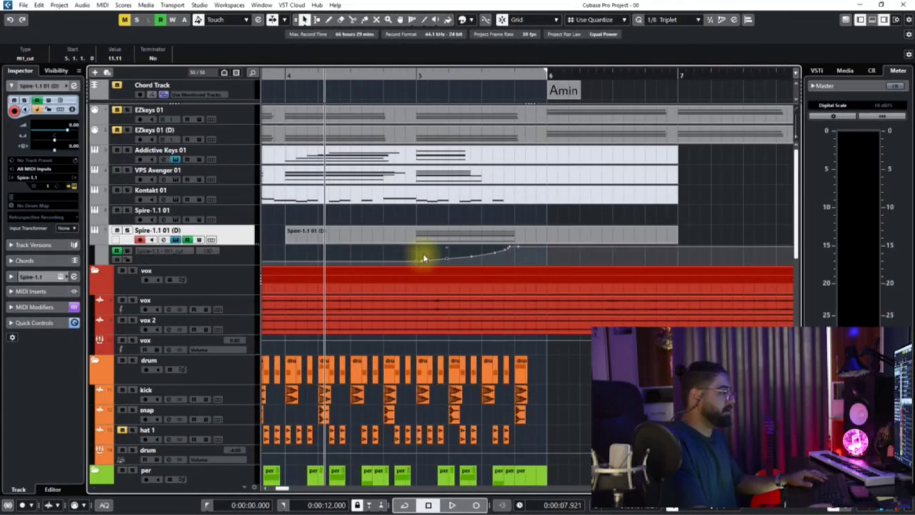
pyautogui.click(443, 260)
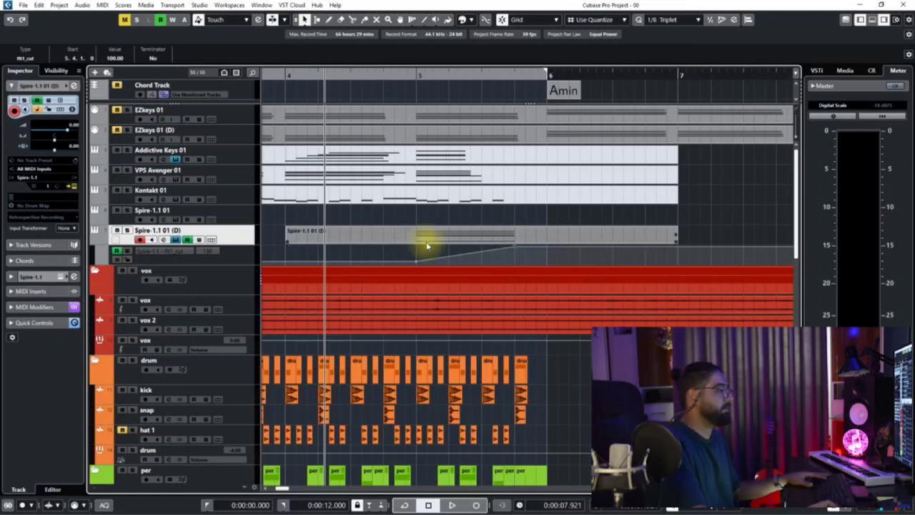
# Step: Render the Spire-1.1 01 (D) part to audio and trim the rendered clip to run from 5.1.1.0 to 5.4.1.0
pyautogui.click(377, 240)
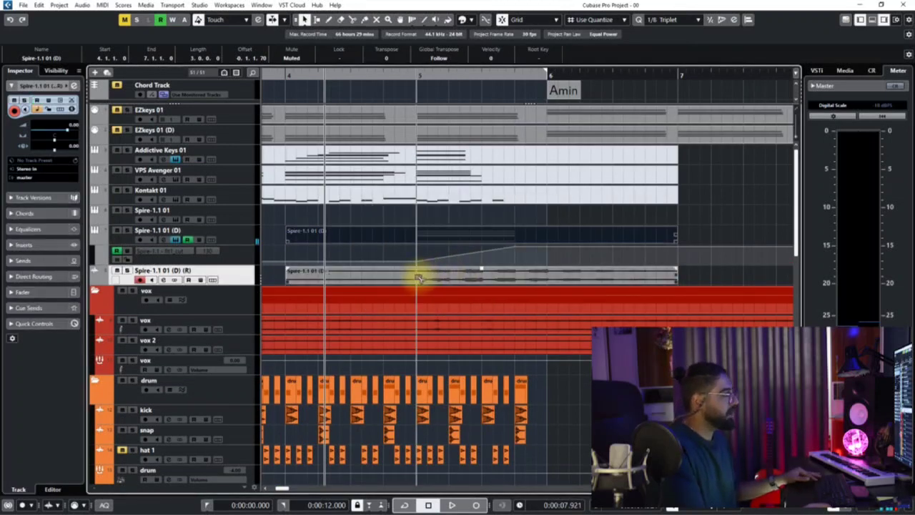
pyautogui.click(413, 280)
pyautogui.press('Delete')
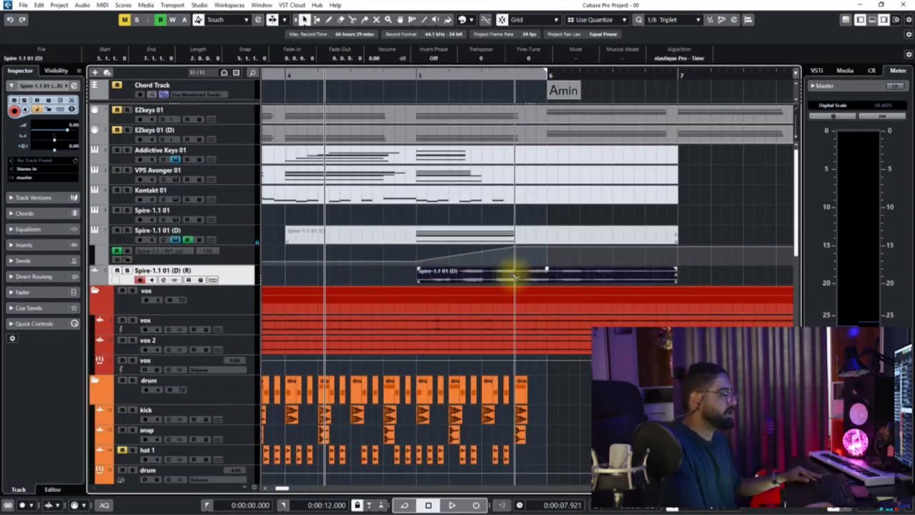
pyautogui.click(513, 276)
pyautogui.press('Delete')
# Step: Play back the rendered clip, add a short fade-in at its start, and lower its track volume to about -2.15
pyautogui.press('space')
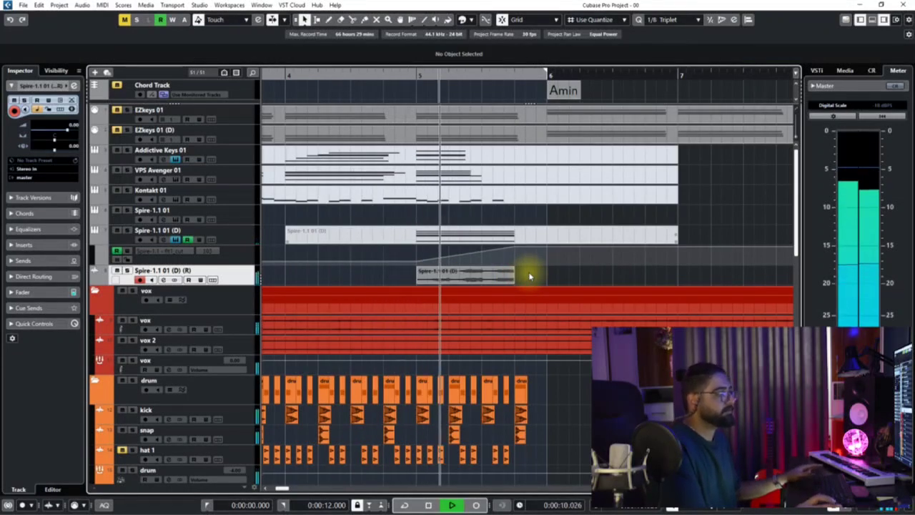
pyautogui.click(436, 272)
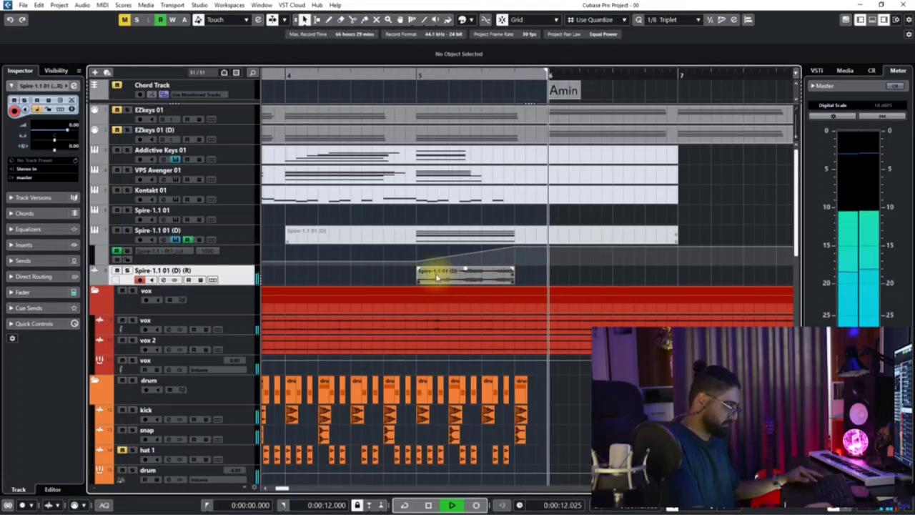
pyautogui.moveTo(419, 268); pyautogui.dragTo(438, 270)
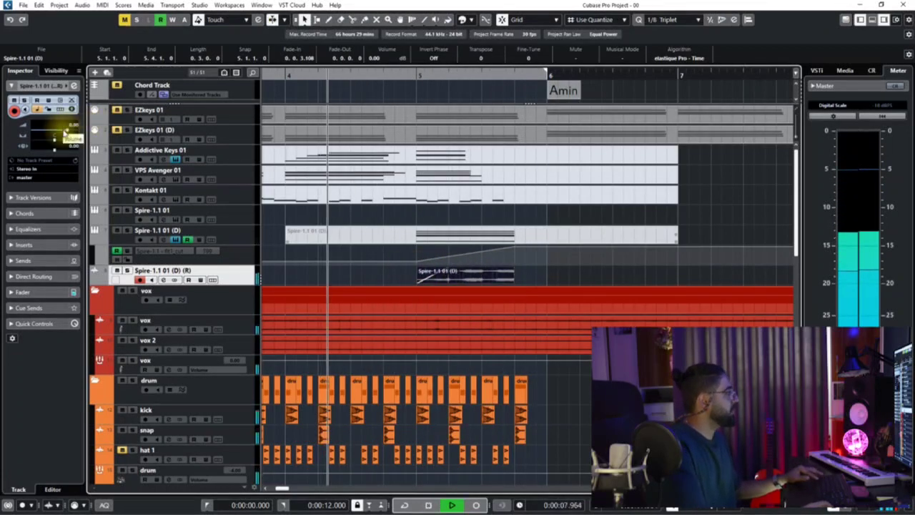
# Step: Route the rendered track's output to the synth group and rename the track "pad fx"
pyautogui.click(29, 178)
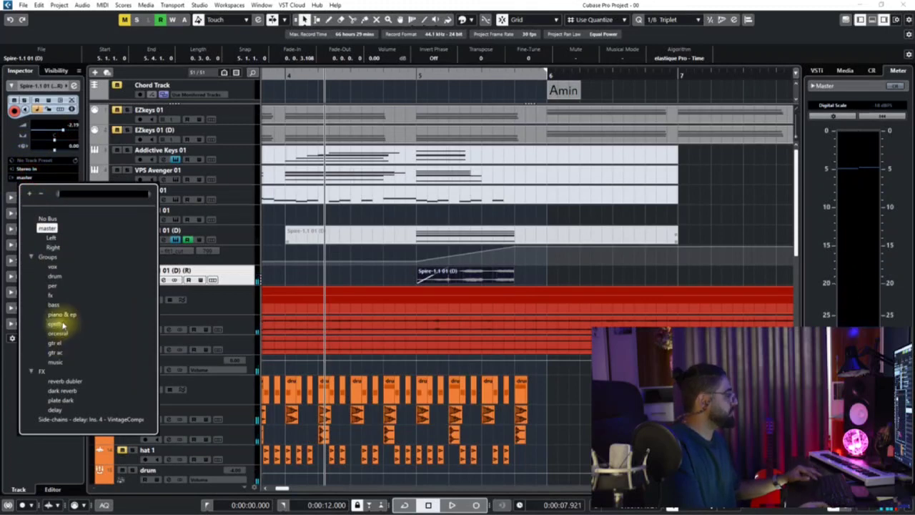
pyautogui.click(62, 324)
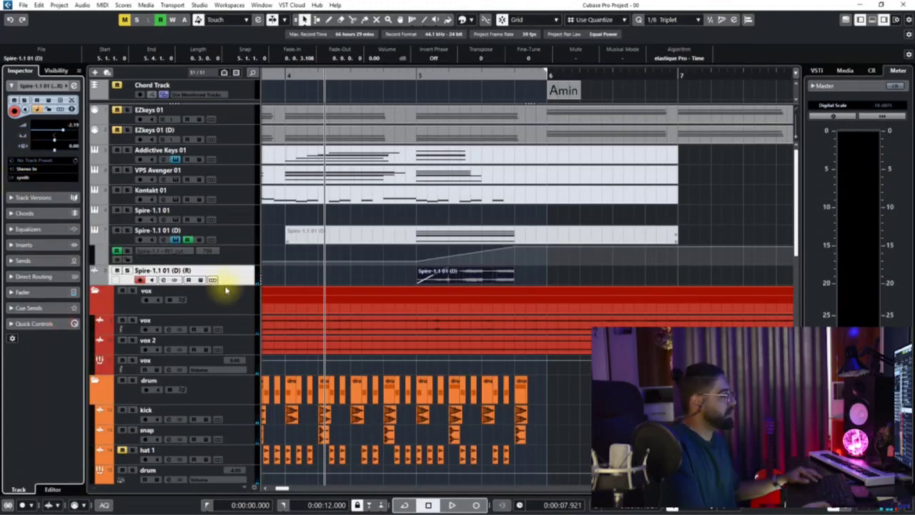
pyautogui.press('space')
pyautogui.doubleClick(164, 271)
pyautogui.write('pad fx')
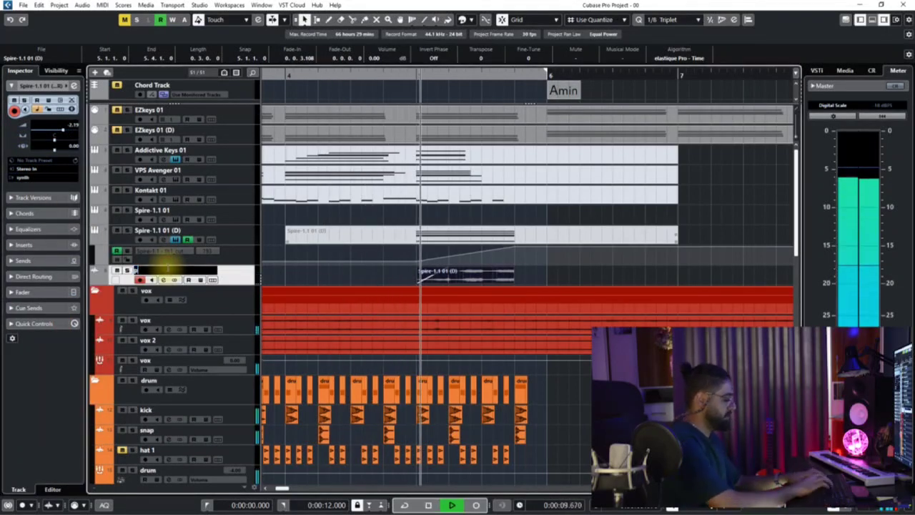
pyautogui.press('Return')
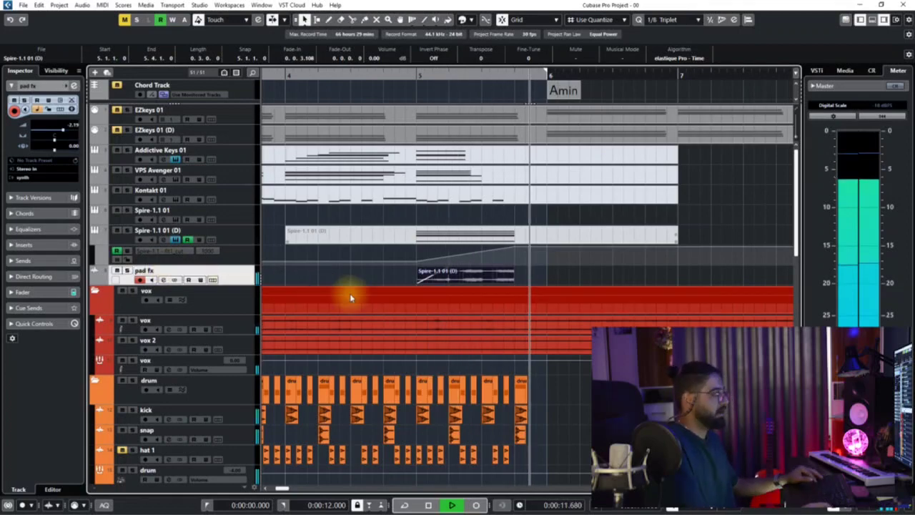
# Step: Move the pad fx track into the synth folder below pad 1 and colour it pink to match the group
pyautogui.press('space')
pyautogui.moveTo(236, 274); pyautogui.dragTo(226, 405)
pyautogui.click(107, 392)
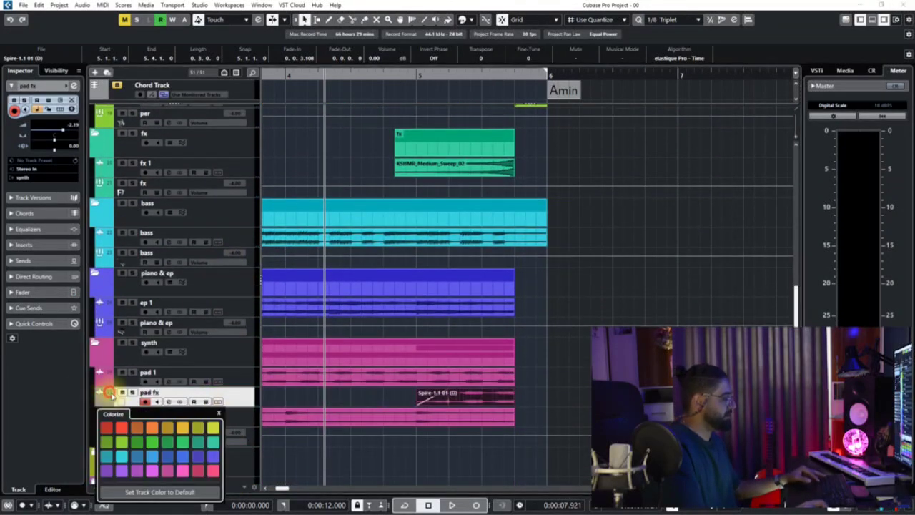
pyautogui.click(168, 470)
pyautogui.click(554, 398)
# Step: Split the bass clip at 5.4.1.0, where the piano and synth parts end, and delete its tail
pyautogui.press('space')
pyautogui.scroll(-4, 444, 382)
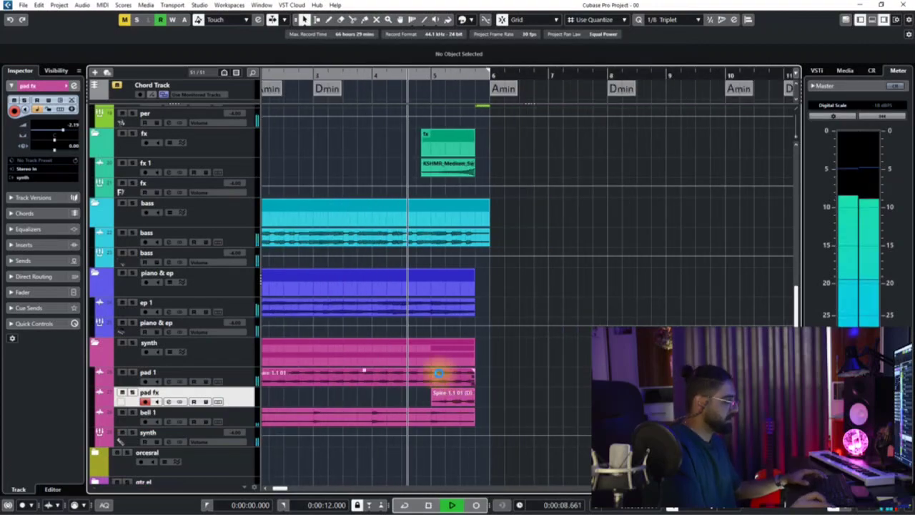
pyautogui.scroll(2, 519, 369)
pyautogui.hscroll(1, 400, 329)
pyautogui.scroll(4, 415, 294)
pyautogui.keyDown('alt'); pyautogui.click(427, 272); pyautogui.keyUp('alt')
pyautogui.click(426, 272)
pyautogui.press('Delete')
# Step: Play the arrangement from the beginning and look over the tracks from the synth group up to the instruments
pyautogui.scroll(-3, 431, 289)
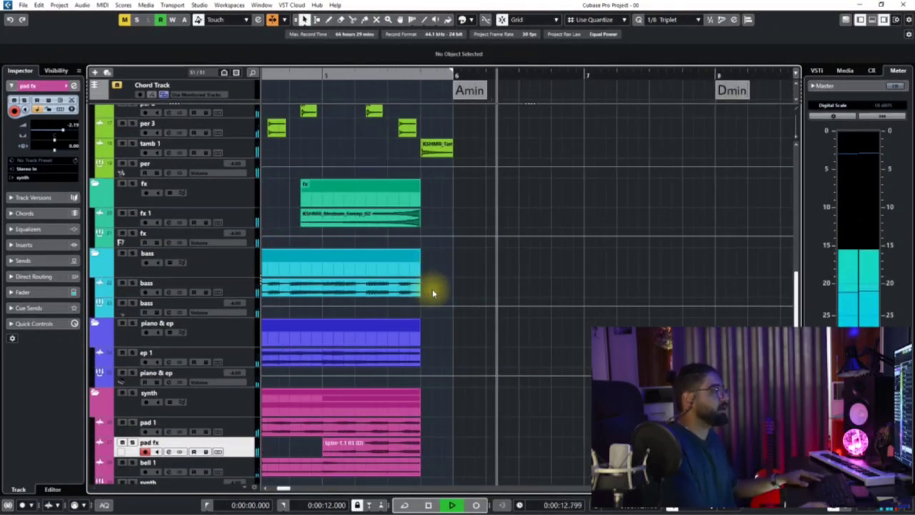
pyautogui.scroll(-6, 432, 293)
pyautogui.click(277, 74)
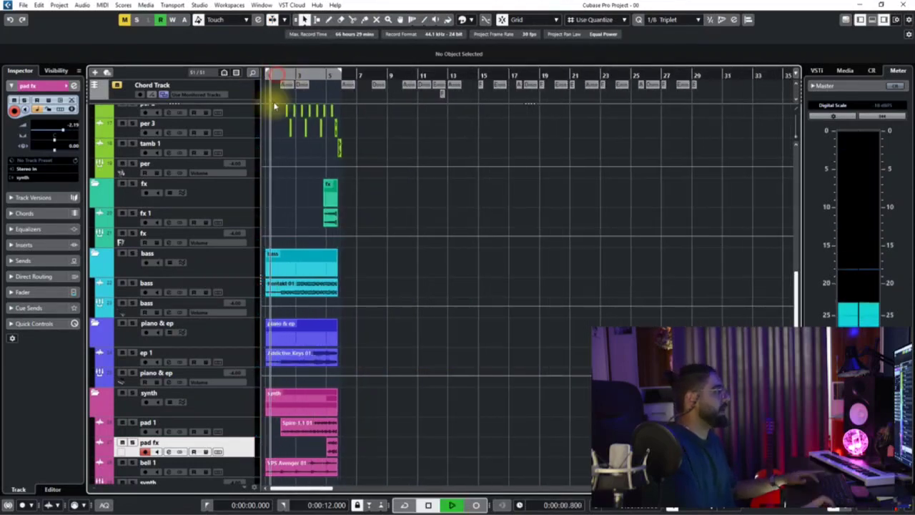
pyautogui.scroll(3, 292, 225)
pyautogui.scroll(3, 317, 322)
pyautogui.scroll(3, 321, 343)
pyautogui.scroll(-2, 332, 325)
pyautogui.scroll(5, 318, 325)
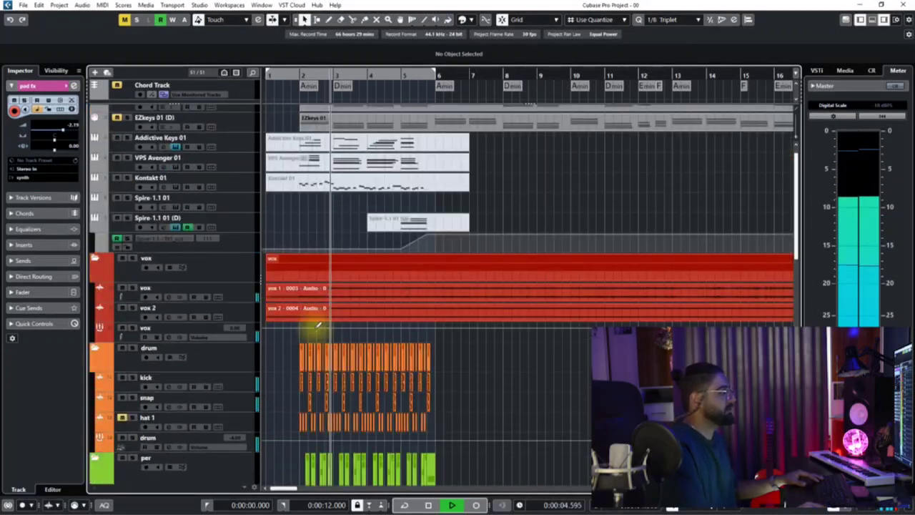
pyautogui.scroll(1, 316, 324)
pyautogui.scroll(3, 311, 300)
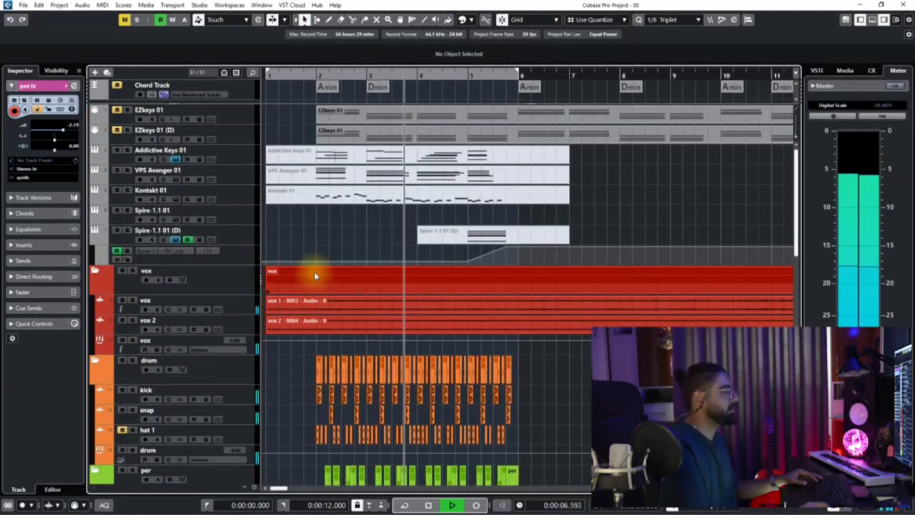
pyautogui.press('space')
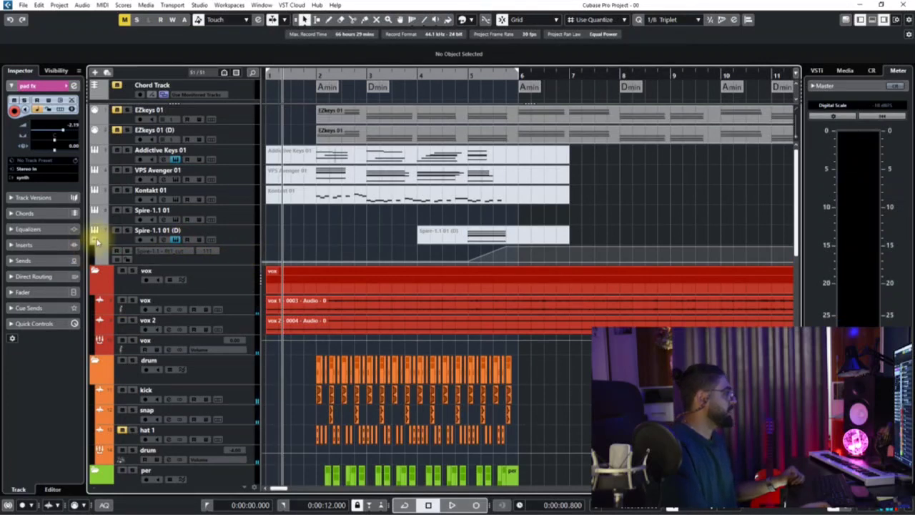
# Step: Add a Kontakt instrument track below the Spire-1.1 01 (D) track
pyautogui.rightClick(234, 243)
pyautogui.moveTo(286, 248)
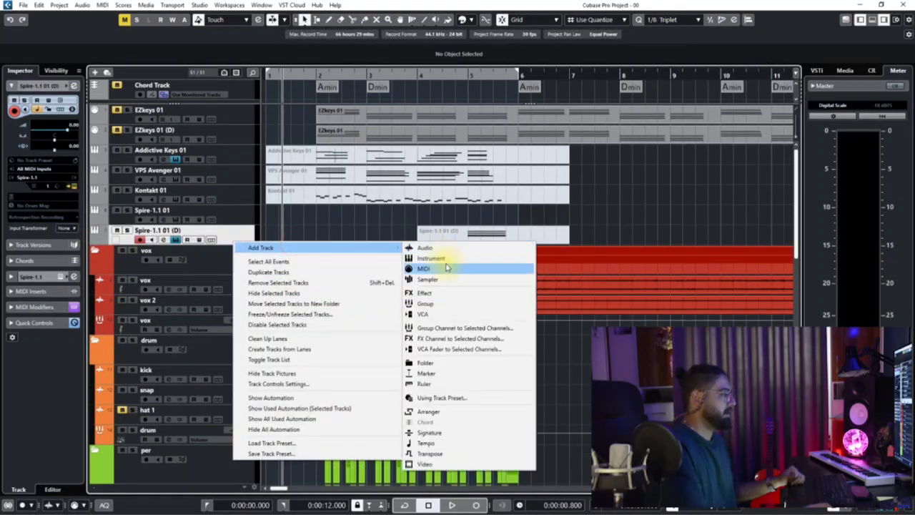
pyautogui.click(434, 259)
pyautogui.click(245, 171)
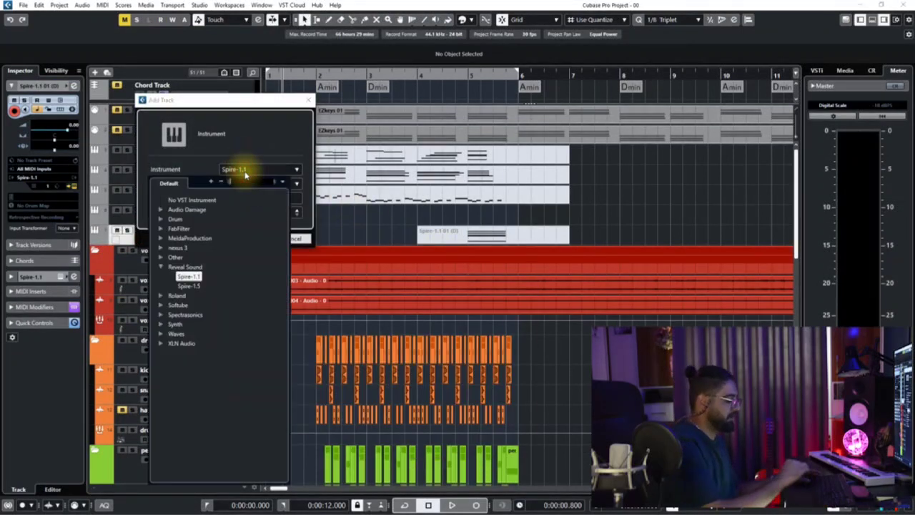
pyautogui.write('kon')
pyautogui.press('Return')
pyautogui.press('Return')
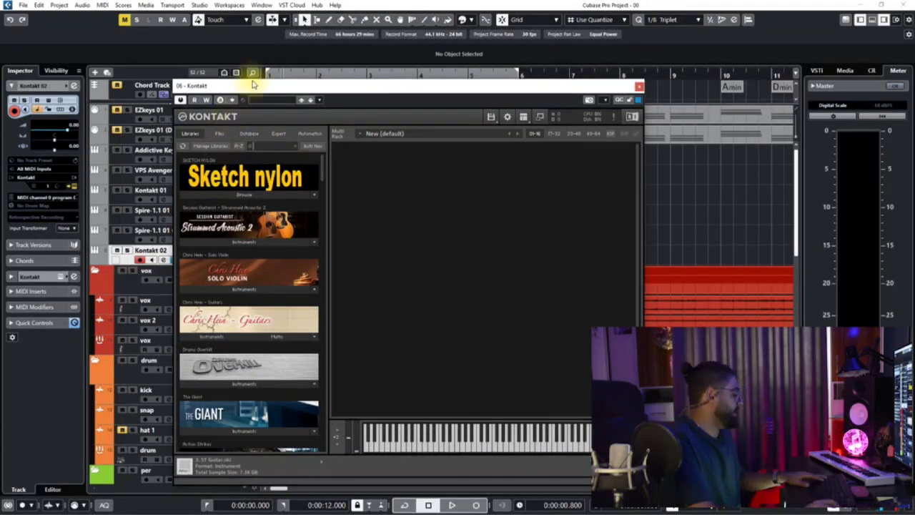
# Step: Open Kontakt's file browser and look through the library folders on the HD710 PRO (G:) drive
pyautogui.click(217, 133)
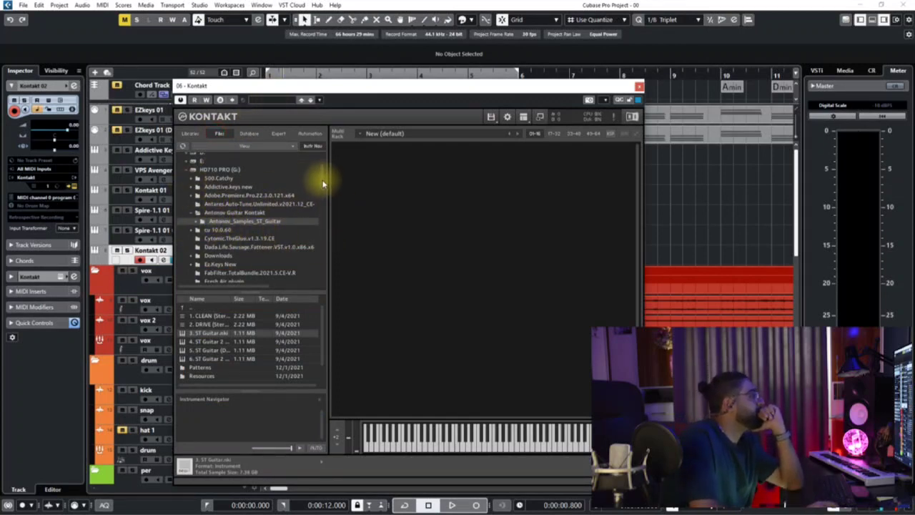
pyautogui.scroll(-5, 322, 186)
pyautogui.scroll(-3, 322, 211)
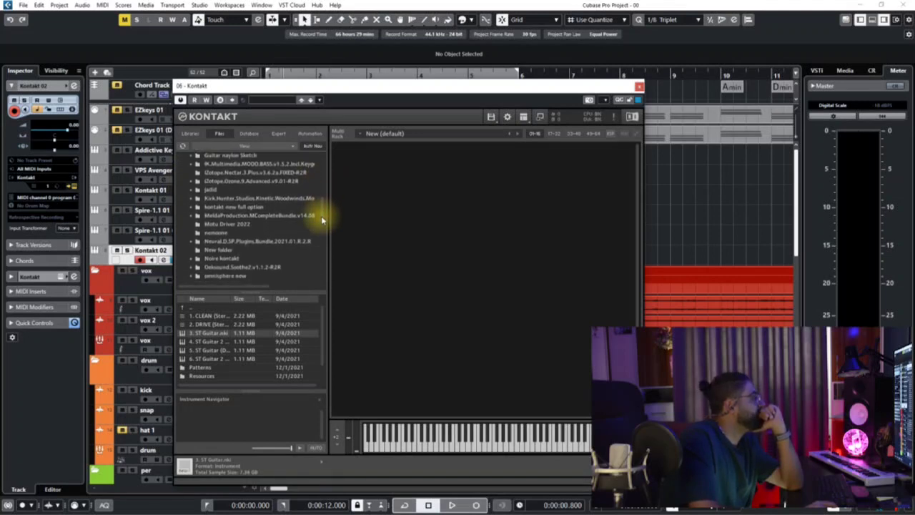
pyautogui.scroll(-1, 322, 220)
pyautogui.scroll(10, 322, 215)
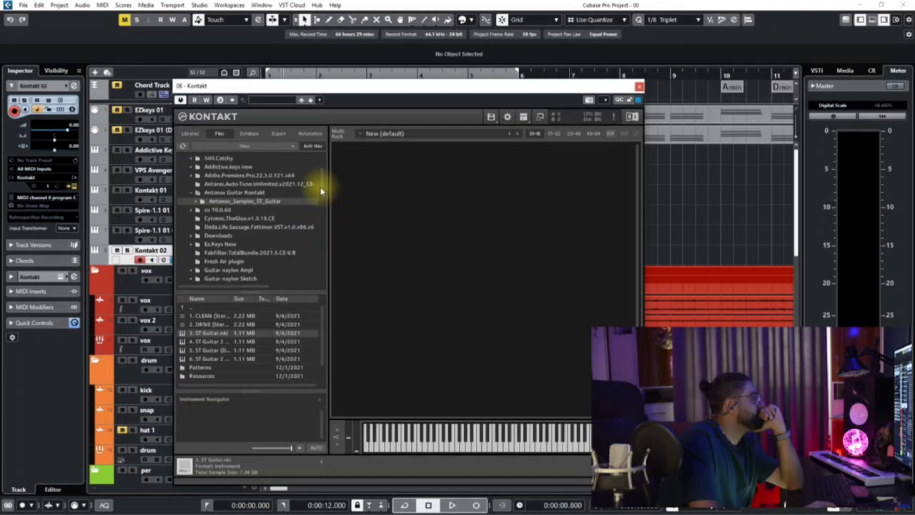
pyautogui.moveTo(321, 184); pyautogui.dragTo(322, 182)
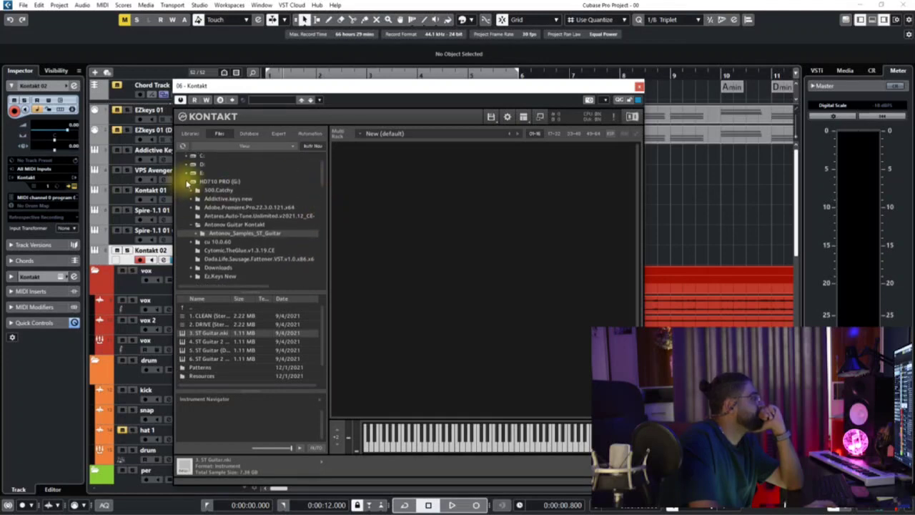
# Step: Collapse the G: drive, expand the R folder on ADATA HD710 PRO (H:), and browse to the Indiginus guitar libraries
pyautogui.click(188, 183)
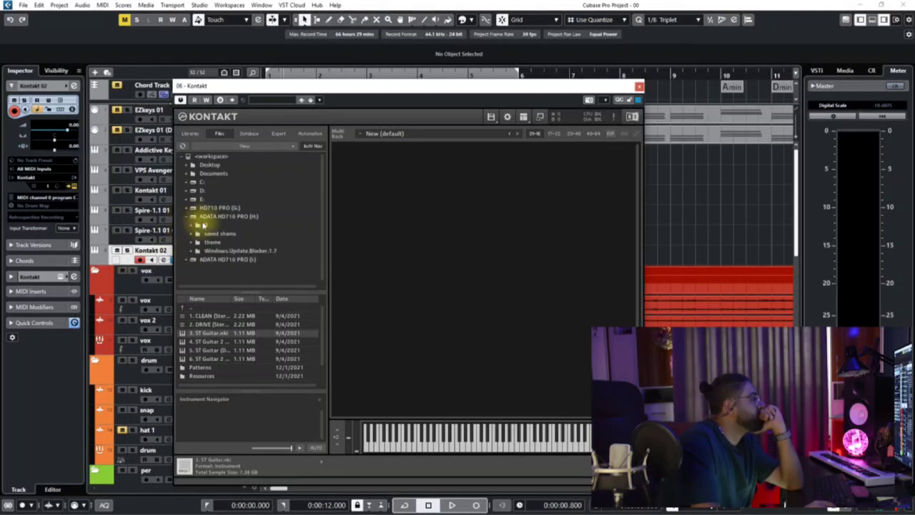
pyautogui.click(190, 225)
pyautogui.scroll(-3, 257, 262)
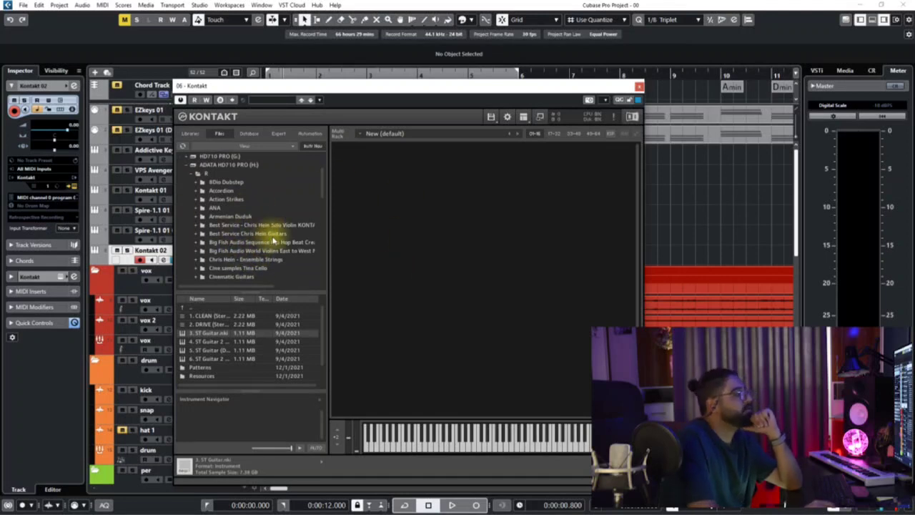
pyautogui.scroll(-1, 275, 240)
pyautogui.scroll(-2, 276, 243)
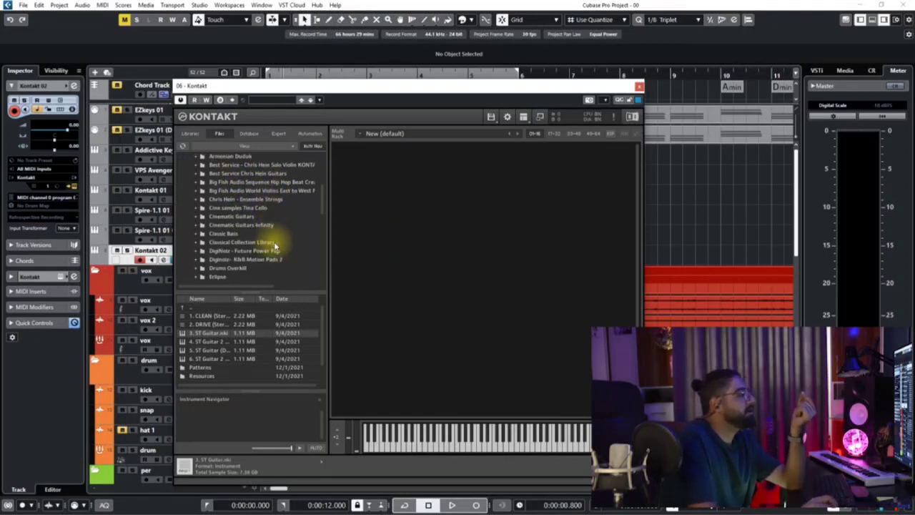
pyautogui.scroll(-1, 276, 242)
pyautogui.scroll(-3, 275, 241)
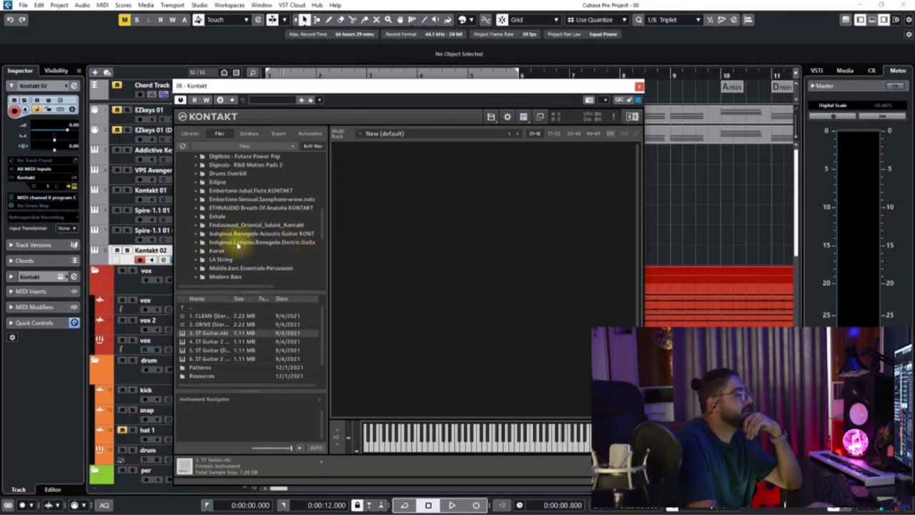
# Step: Load Renegade.nki from the Instruments folder of the Indiginus Renegade Electric Guitar library into the Kontakt rack
pyautogui.click(261, 242)
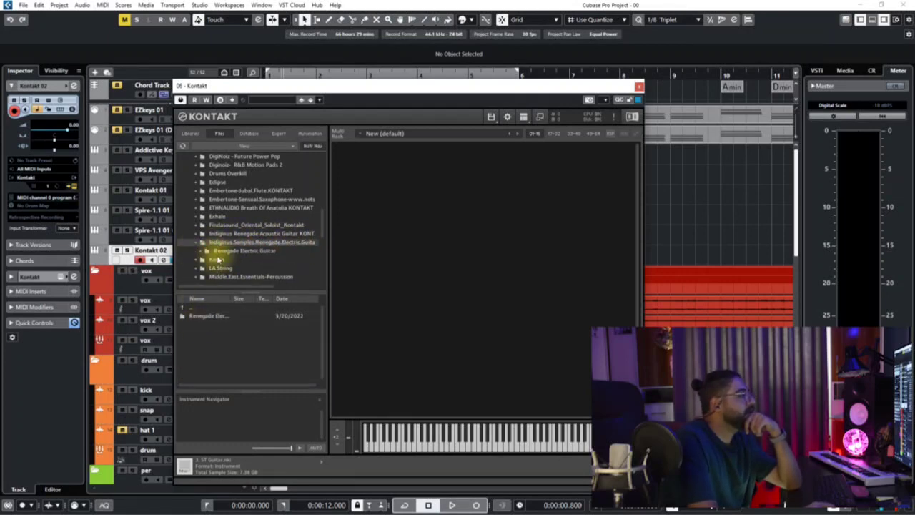
pyautogui.click(232, 253)
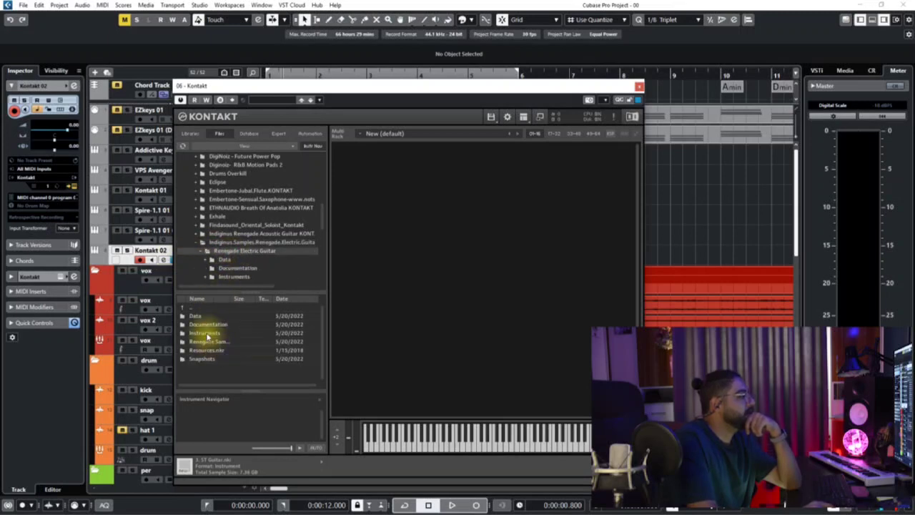
pyautogui.scroll(-1, 228, 269)
pyautogui.click(236, 269)
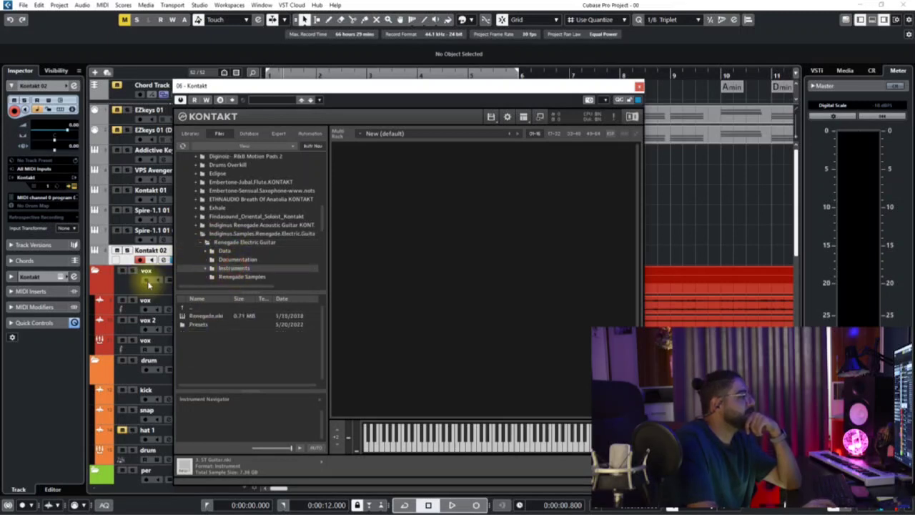
pyautogui.moveTo(202, 316); pyautogui.dragTo(469, 267)
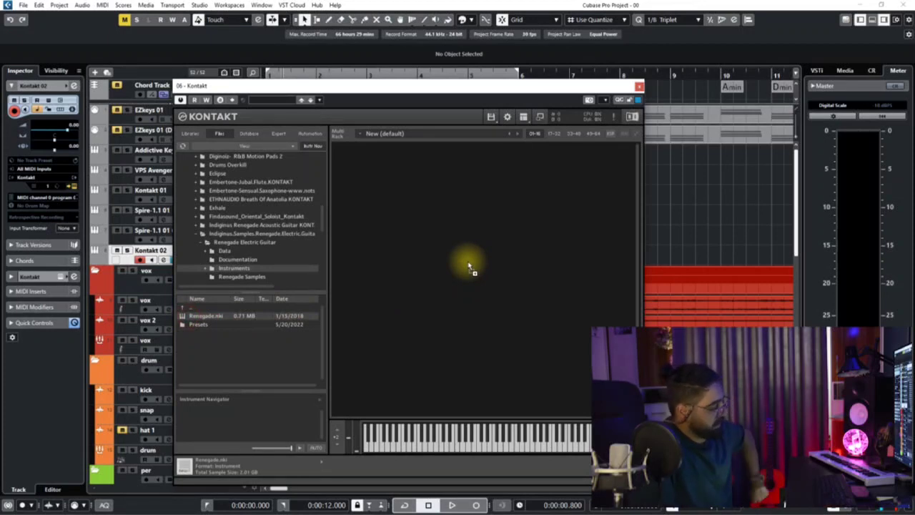
pyautogui.moveTo(470, 267); pyautogui.dragTo(470, 266)
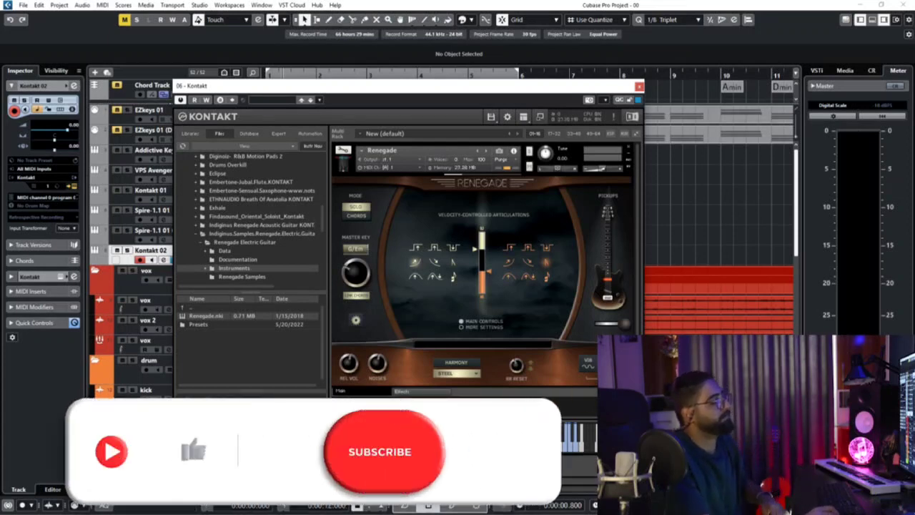
# Step: Set the Kontakt 02 track's MIDI transpose to 3 and raise both Renegade velocity articulation markers to the top of their range
pyautogui.click(41, 307)
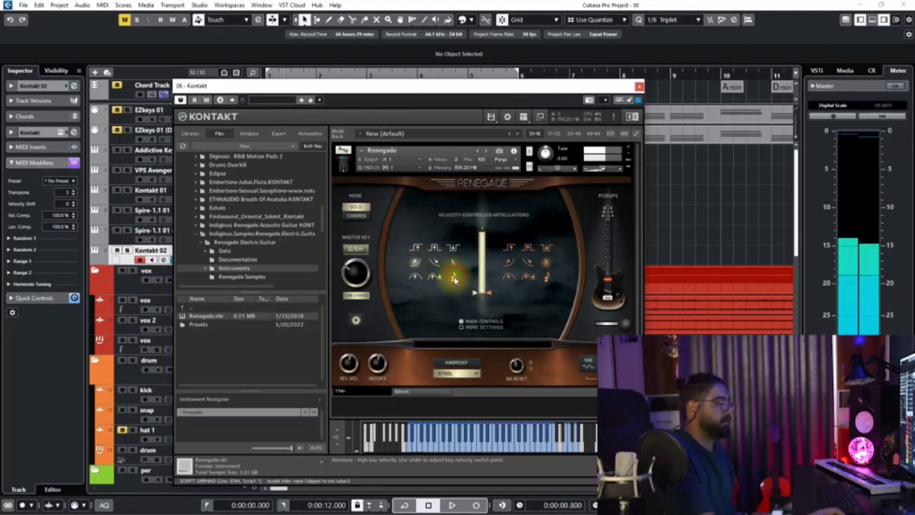
pyautogui.moveTo(476, 292); pyautogui.dragTo(472, 191)
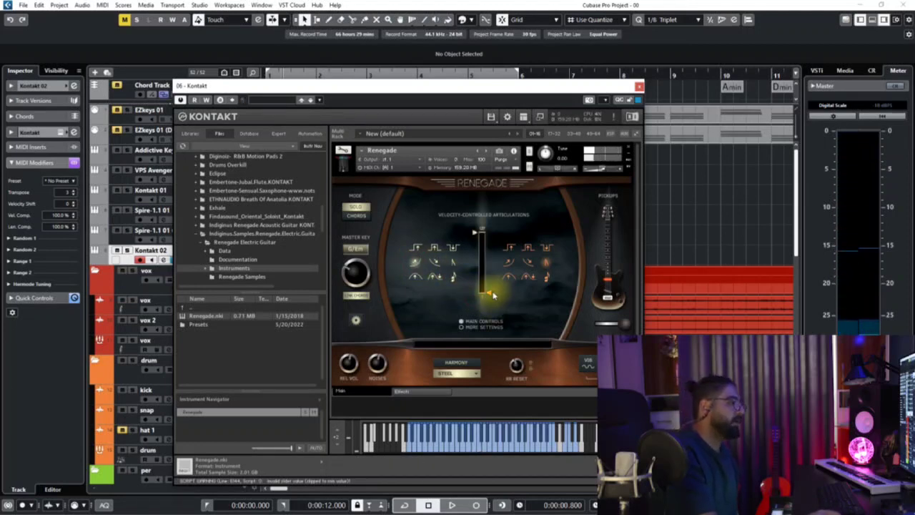
pyautogui.moveTo(494, 295); pyautogui.dragTo(485, 170)
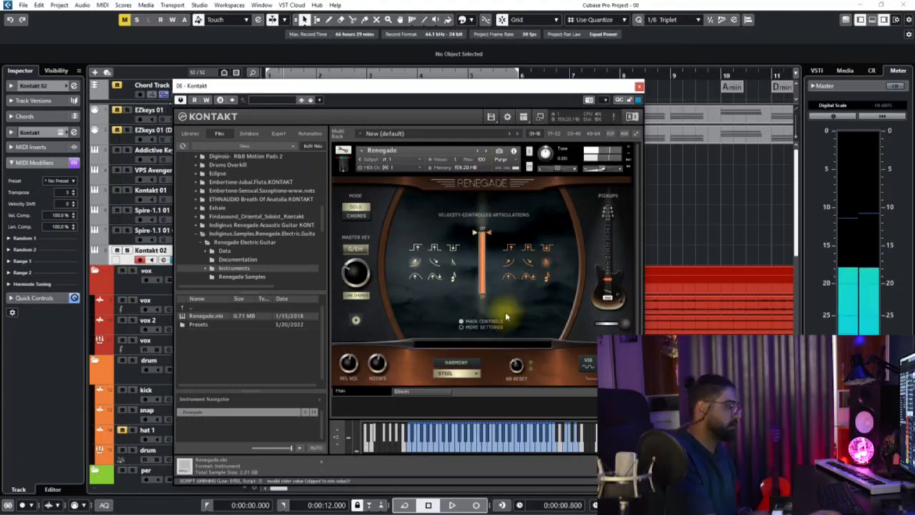
# Step: Move the Kontakt window out of the way and play the arrangement from the beginning to rehearse the guitar part
pyautogui.moveTo(560, 85); pyautogui.dragTo(914, 70)
pyautogui.press('space')
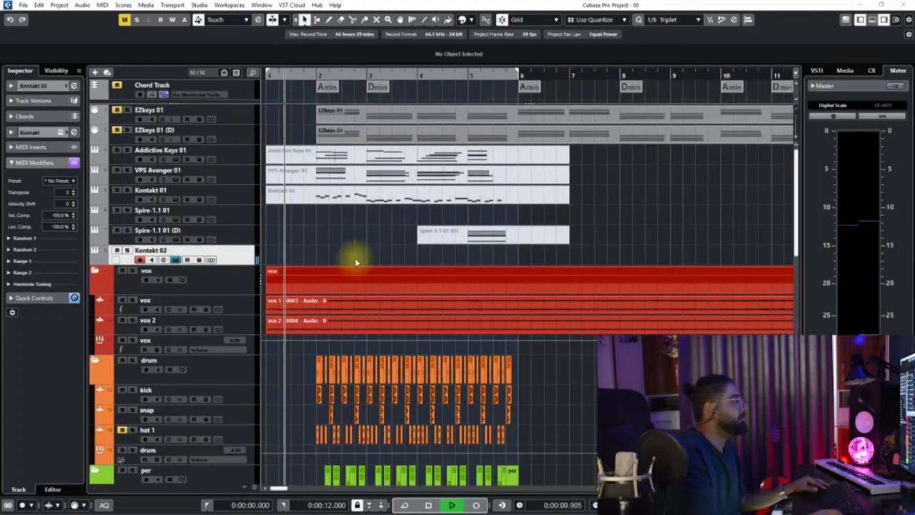
pyautogui.keyDown('ctrl'); pyautogui.scroll(2, 329, 284); pyautogui.keyUp('ctrl')
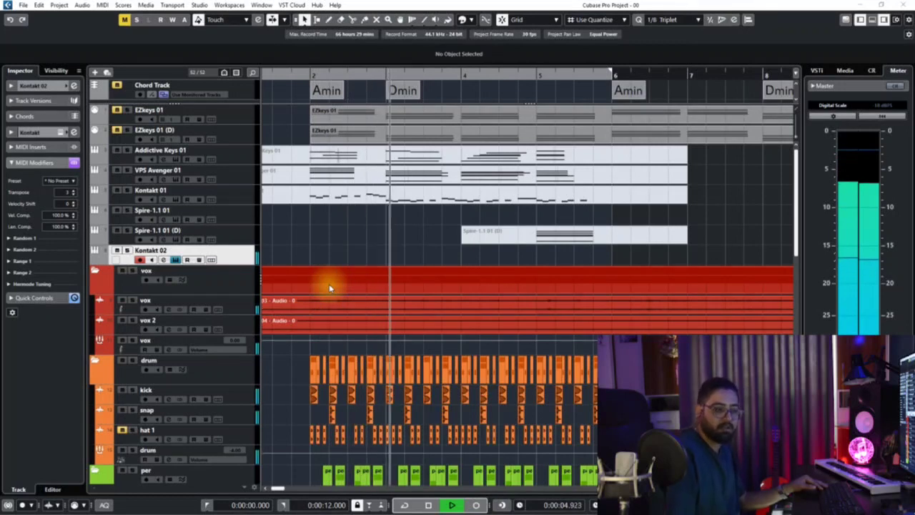
pyautogui.press('space')
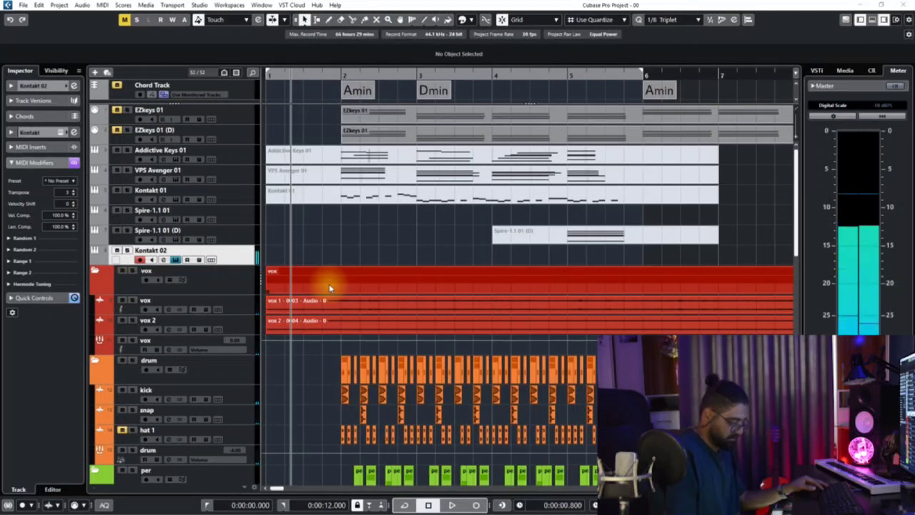
pyautogui.press('space')
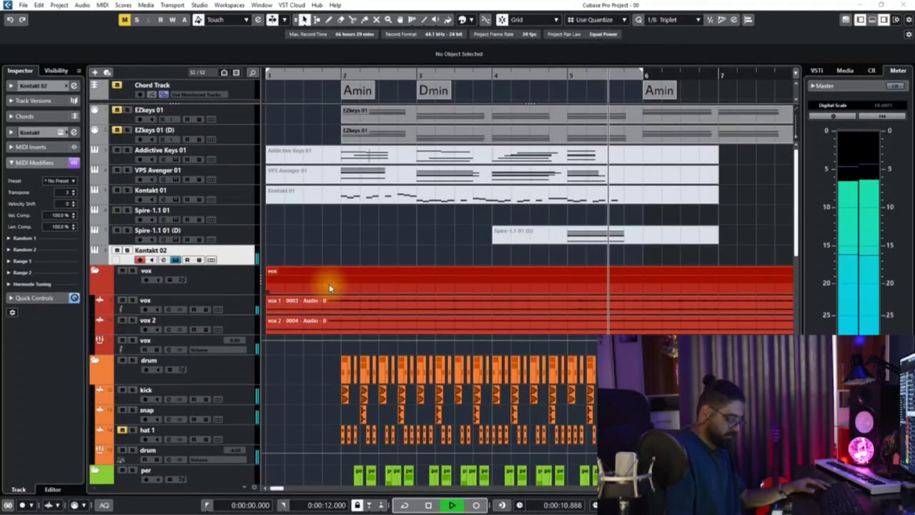
pyautogui.press('space')
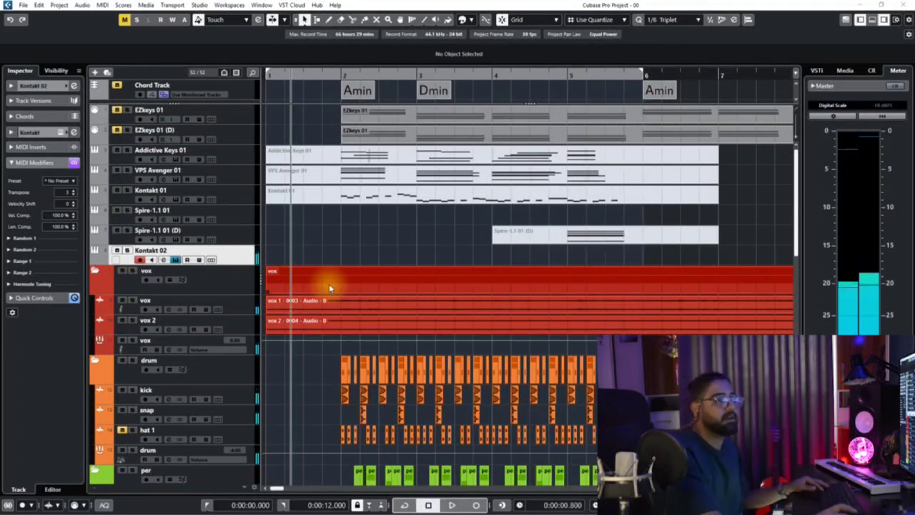
# Step: Toggle the Delay pedal in Renegade's effects, then move the Kontakt window clear of the arrangement
pyautogui.moveTo(914, 74); pyautogui.dragTo(291, 74)
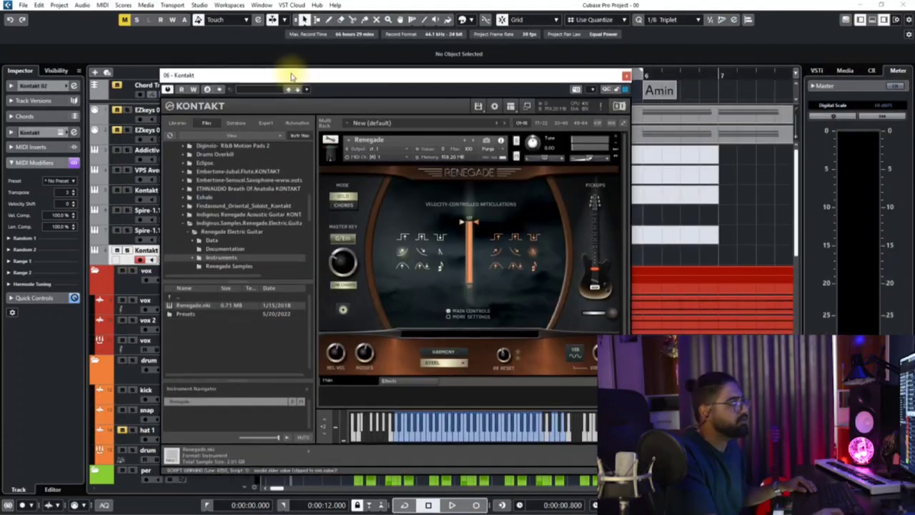
pyautogui.click(401, 381)
pyautogui.click(440, 240)
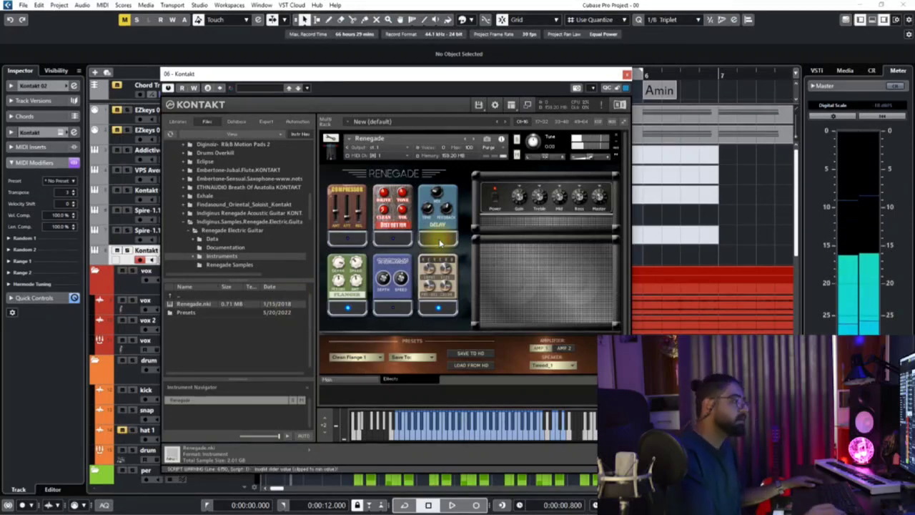
pyautogui.moveTo(427, 80); pyautogui.dragTo(458, 77)
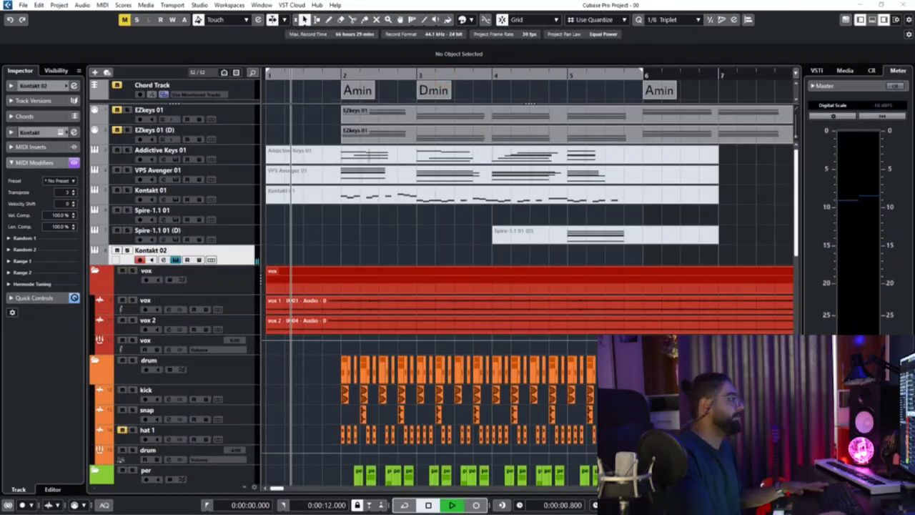
pyautogui.press('KP_Multiply')
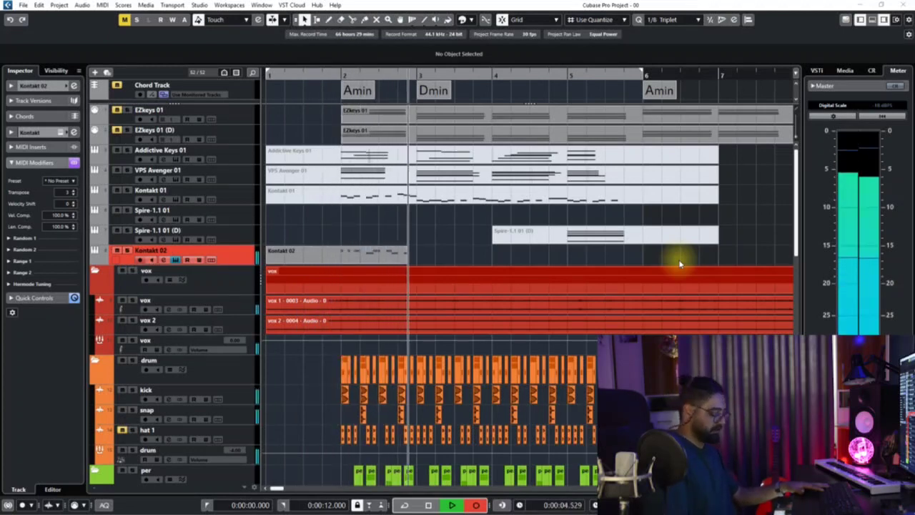
pyautogui.press('space')
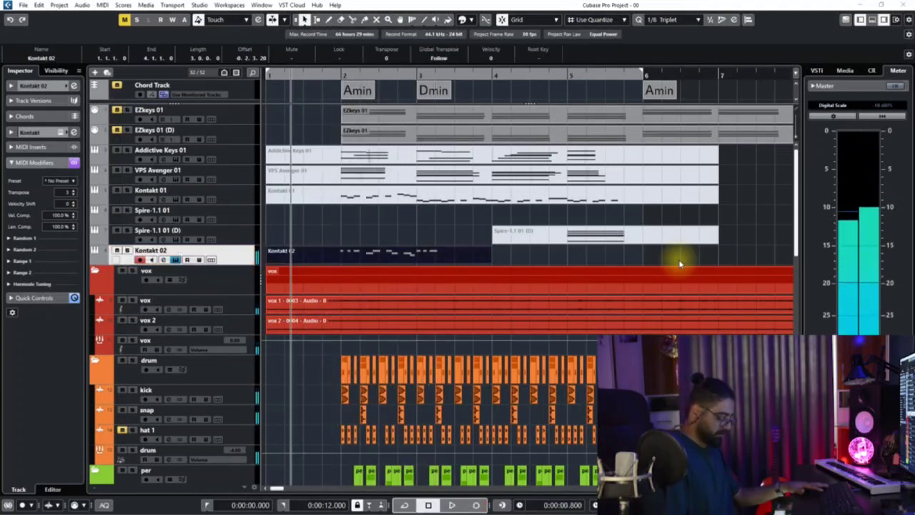
pyautogui.hotkey('ctrl', 'z')
# Step: Record the guitar melody on the Kontakt 02 track from bar 1 through bar 6
pyautogui.press('KP_Multiply')
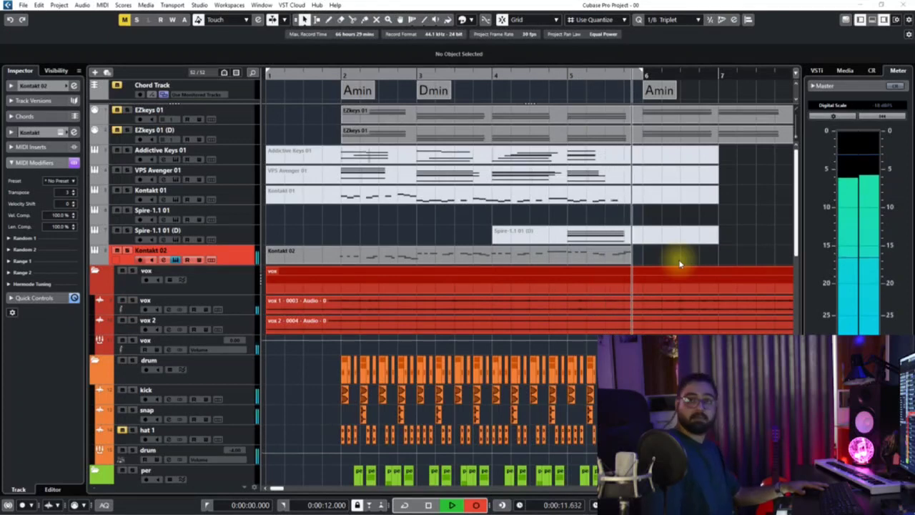
pyautogui.press('space')
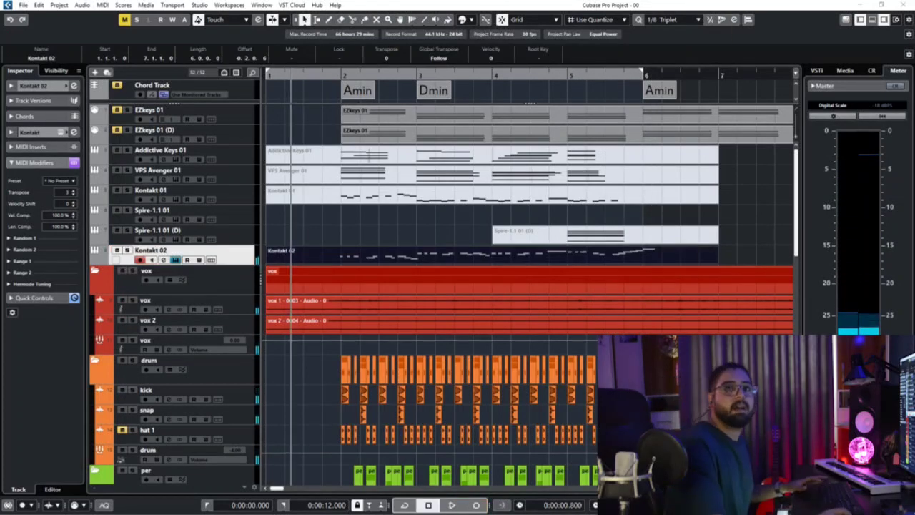